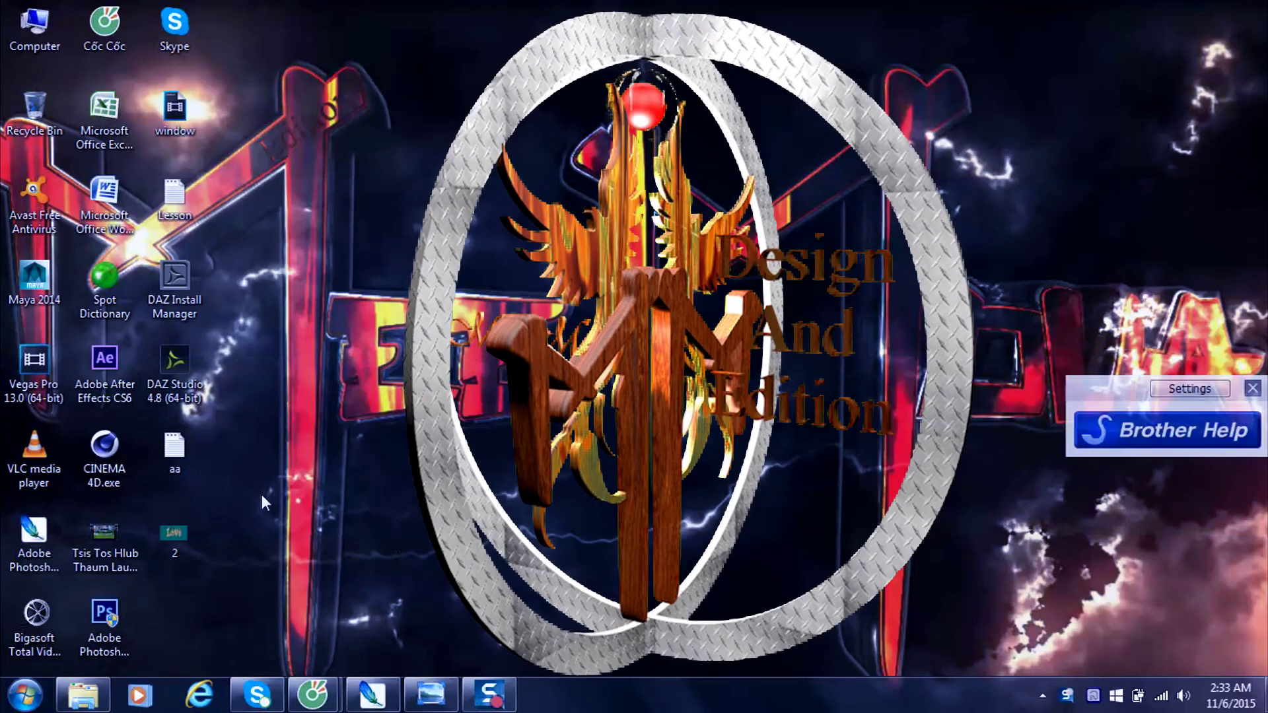
# Preview the finished sample image on the desktop, then return to Photoshop.
pyautogui.click(189, 541)
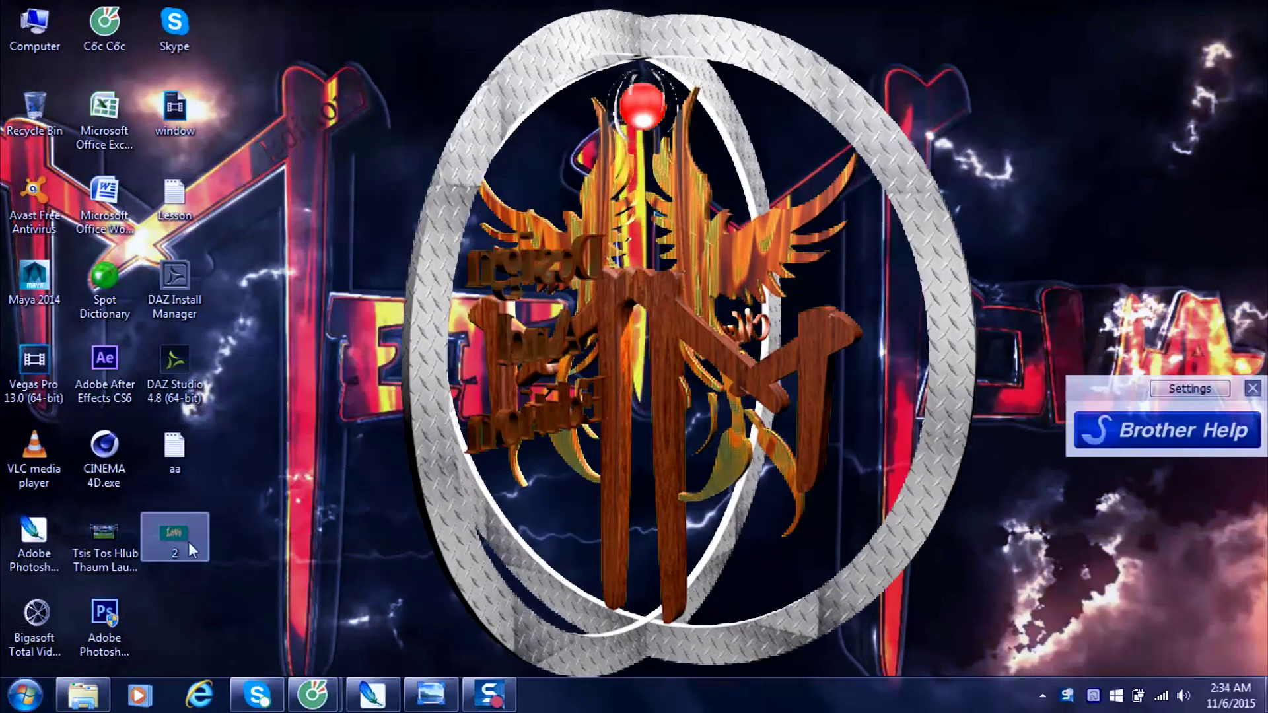
pyautogui.doubleClick(172, 529)
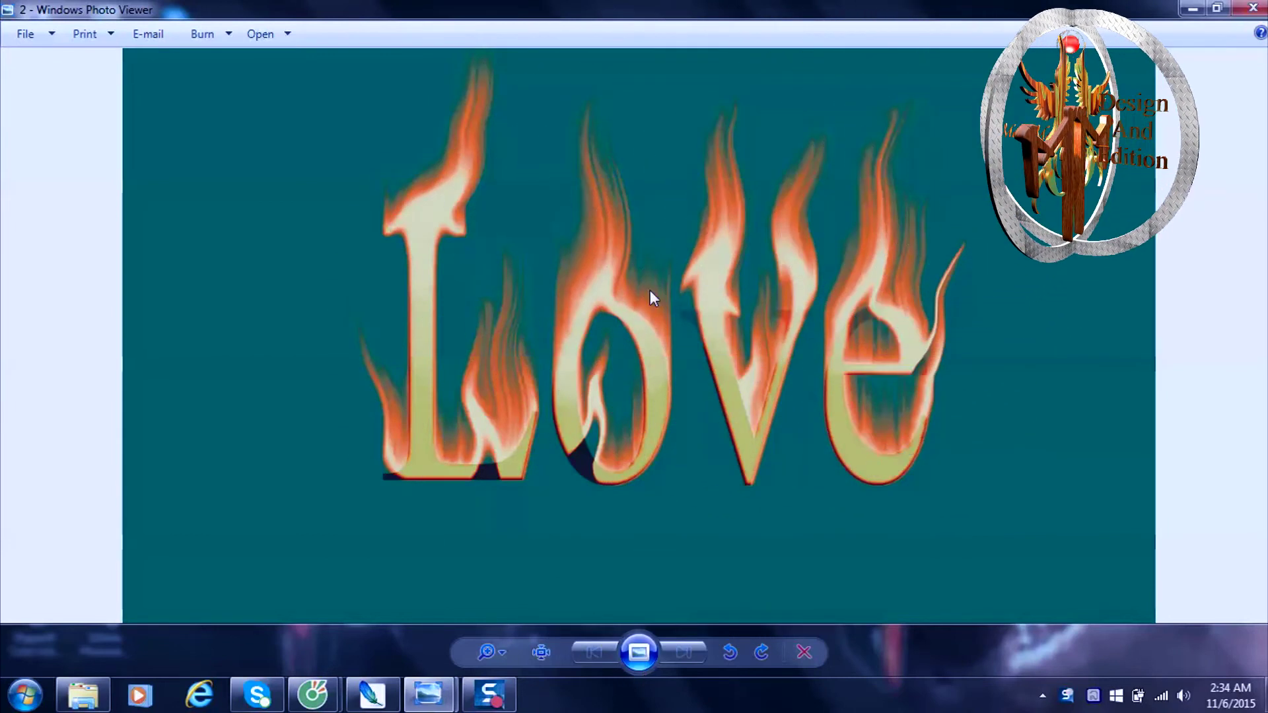
pyautogui.click(1253, 8)
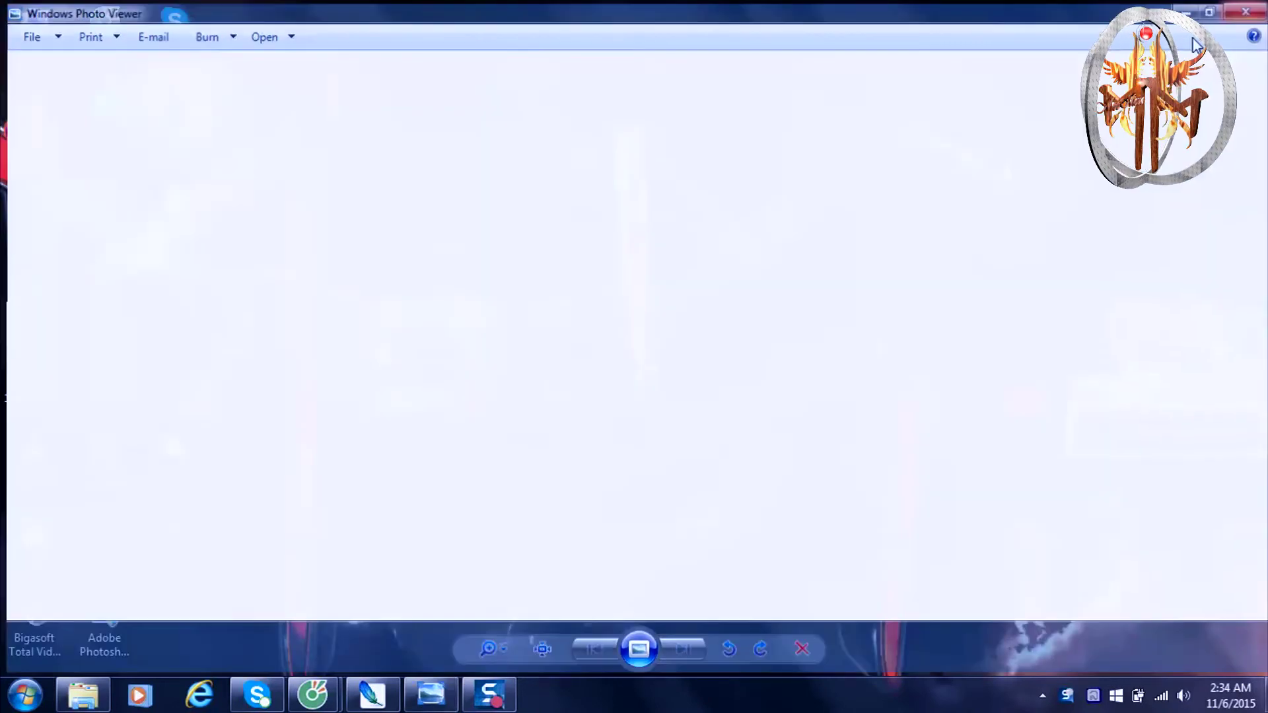
pyautogui.click(371, 694)
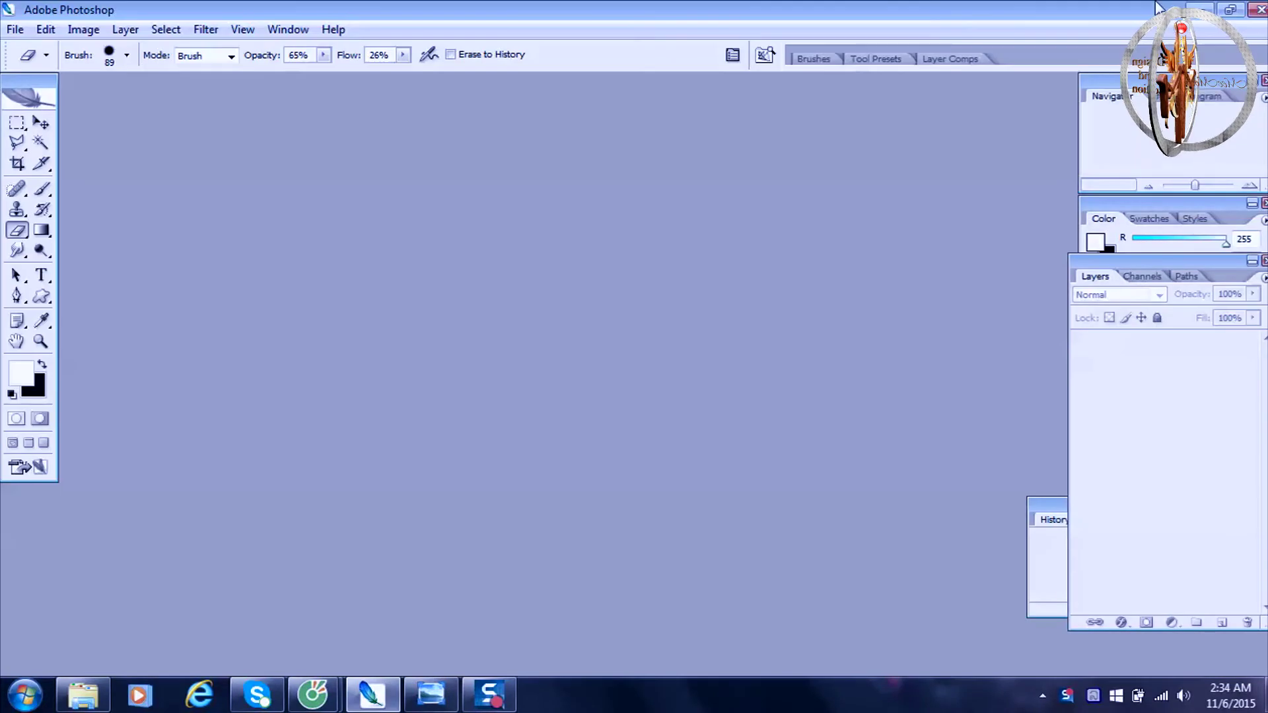
pyautogui.click(1199, 9)
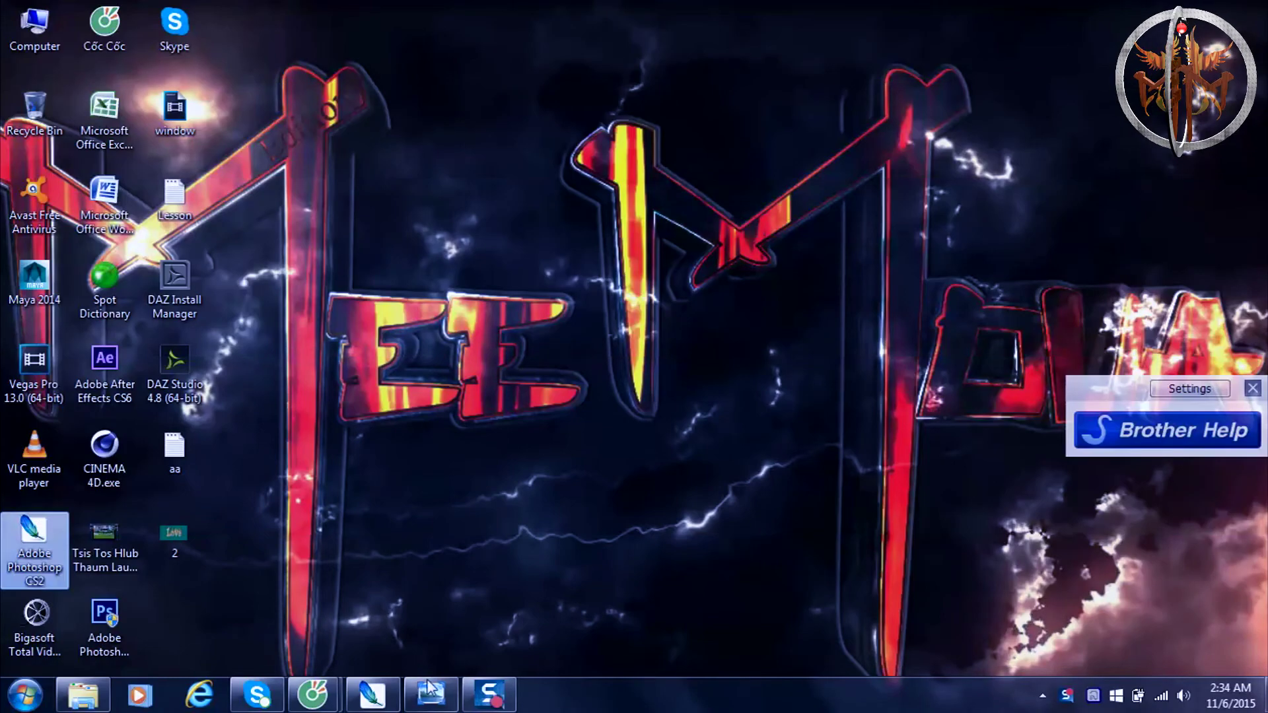
pyautogui.click(383, 693)
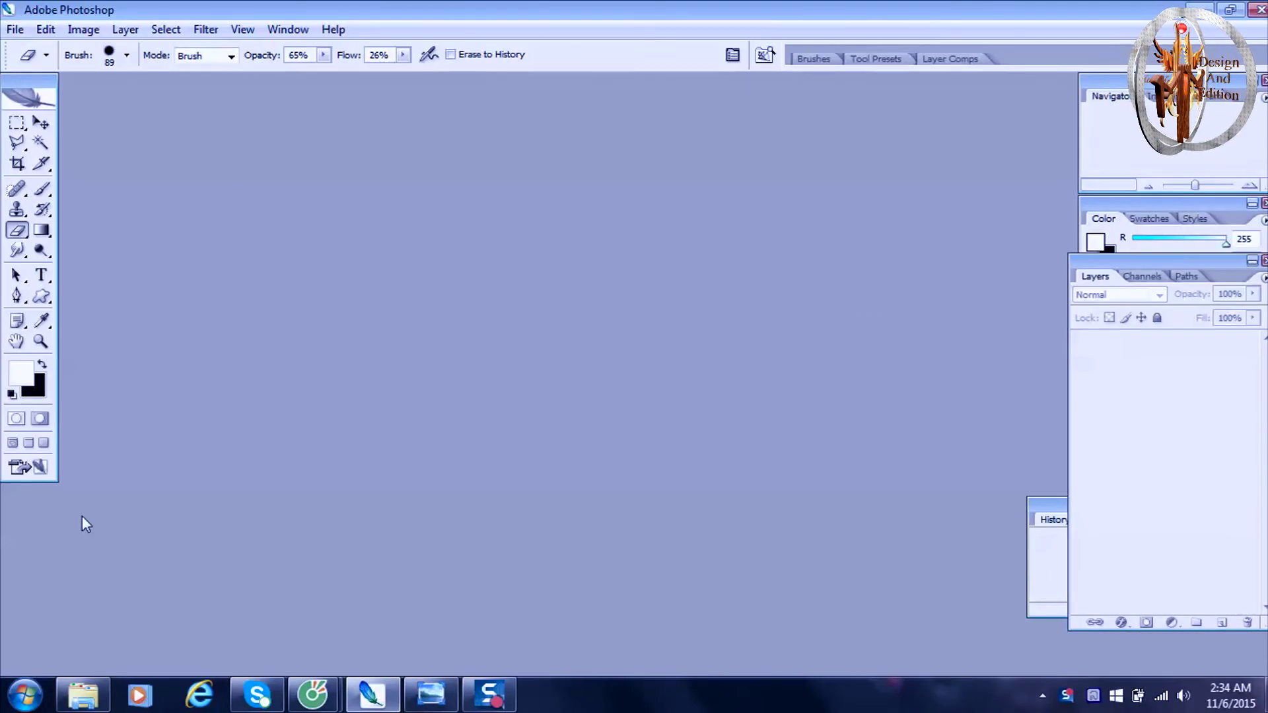
# Open image 1.JPG from the Pictures library as a Photoshop document.
pyautogui.click(83, 693)
pyautogui.click(782, 294)
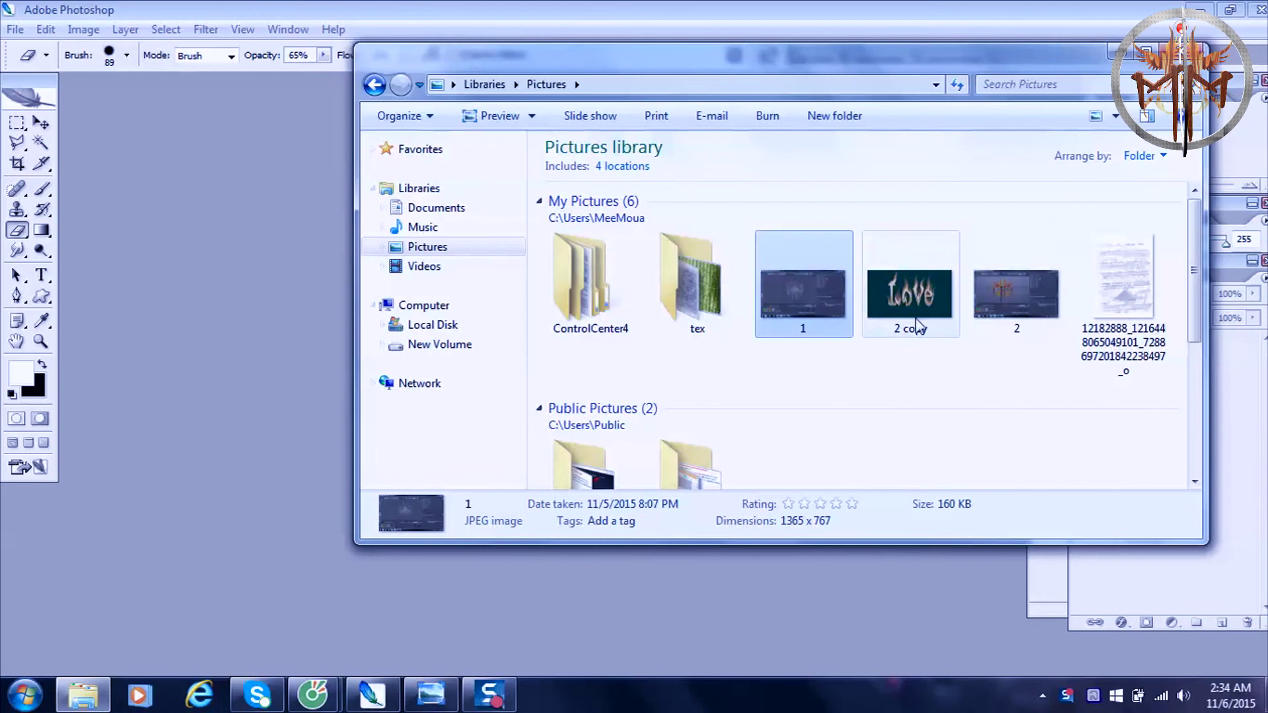
pyautogui.moveTo(804, 310); pyautogui.dragTo(220, 317)
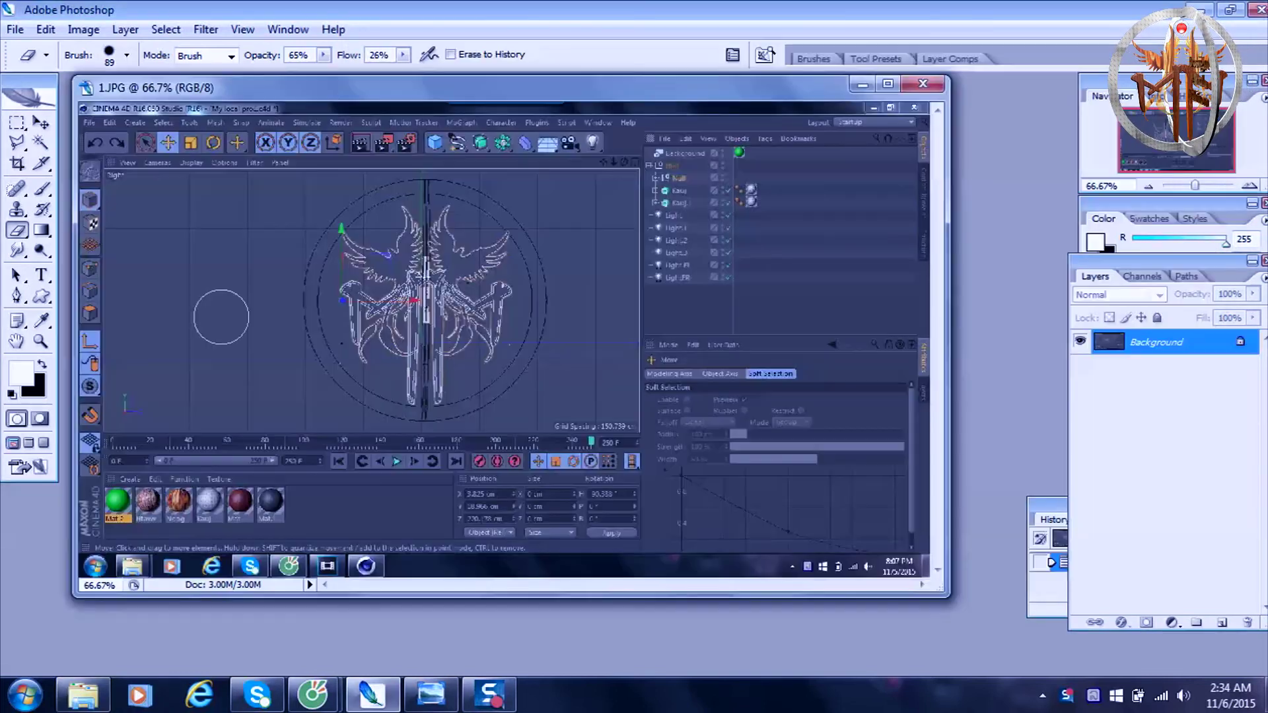
# Set the Gradient tool's stop colour to dark teal 042621.
pyautogui.click(42, 231)
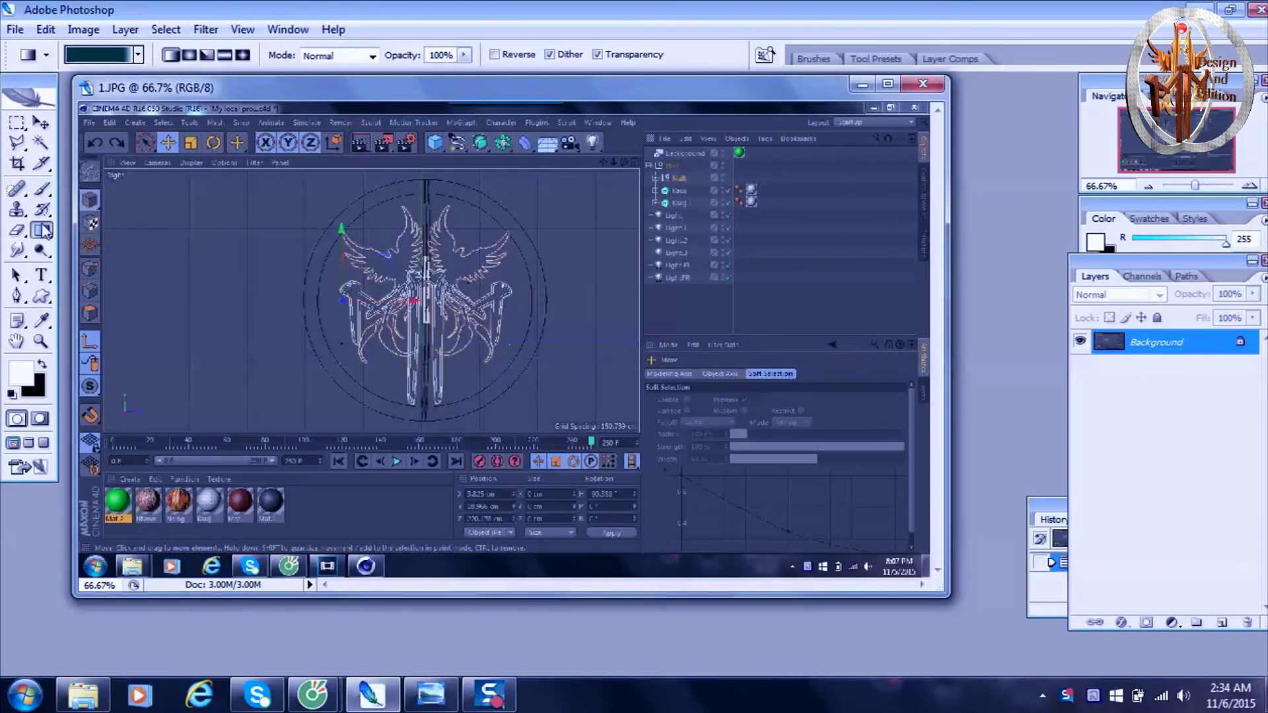
pyautogui.click(123, 53)
pyautogui.click(755, 394)
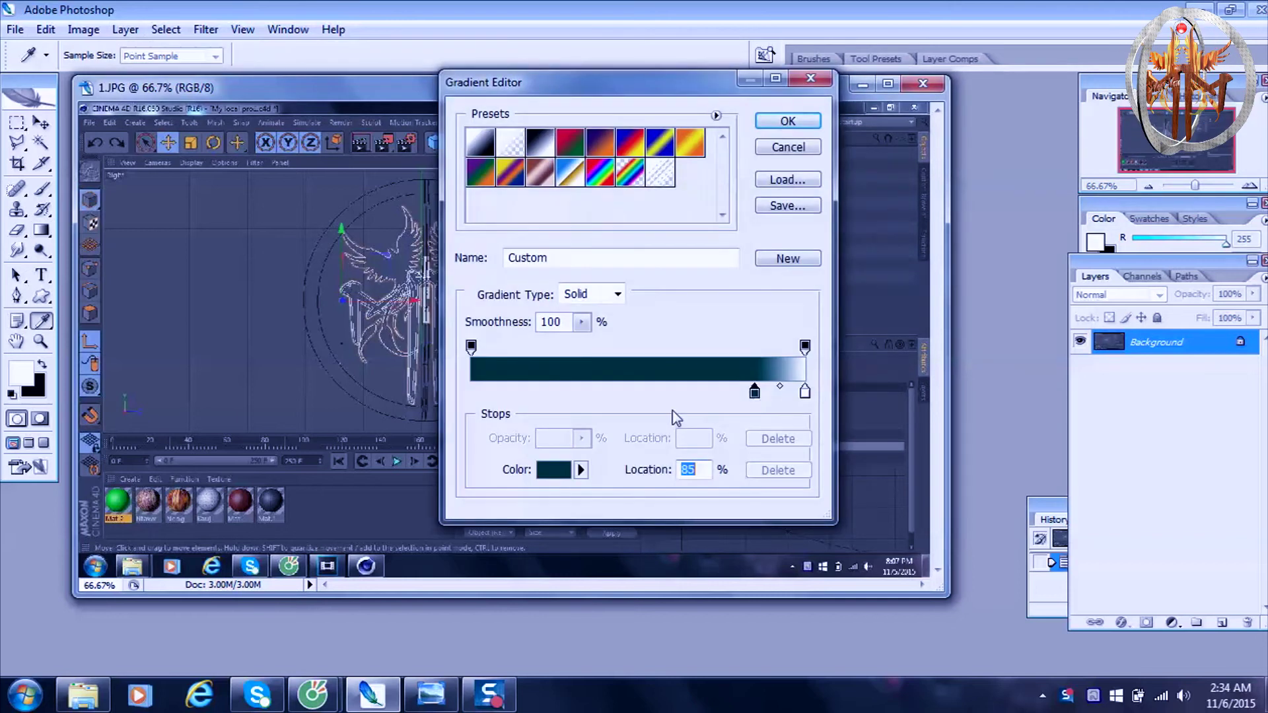
pyautogui.click(555, 470)
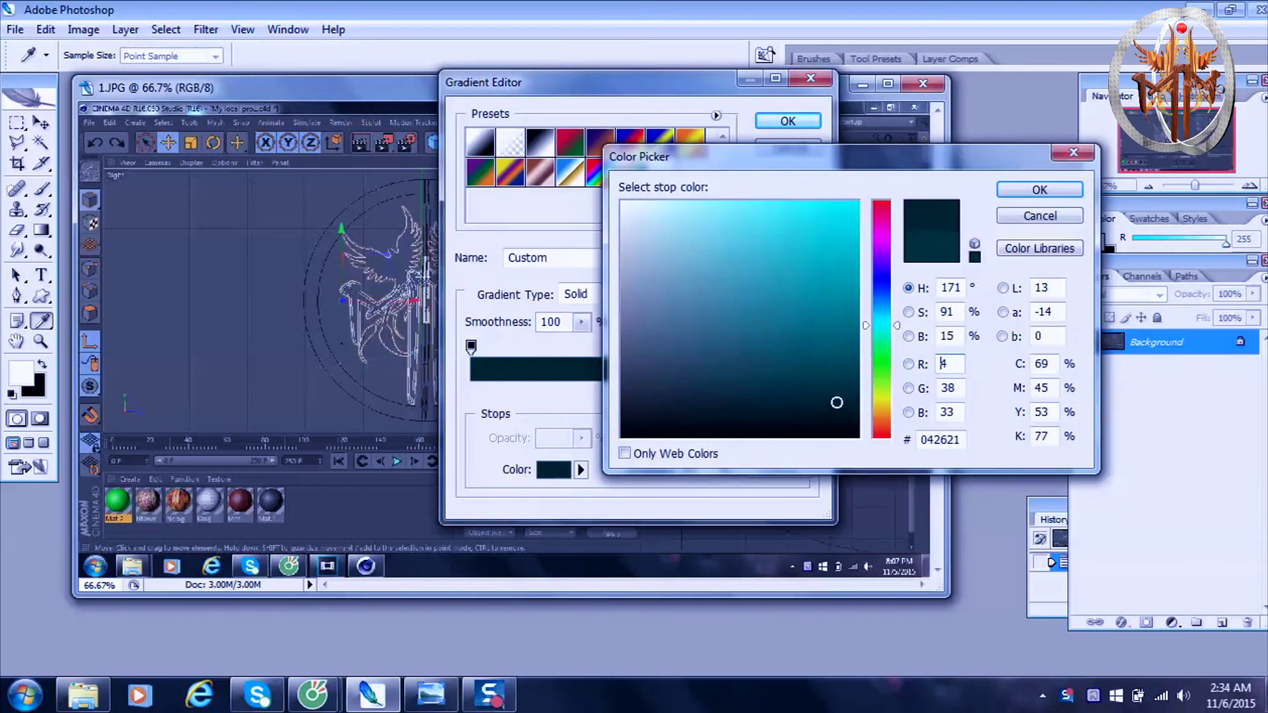
pyautogui.click(1057, 192)
pyautogui.click(788, 121)
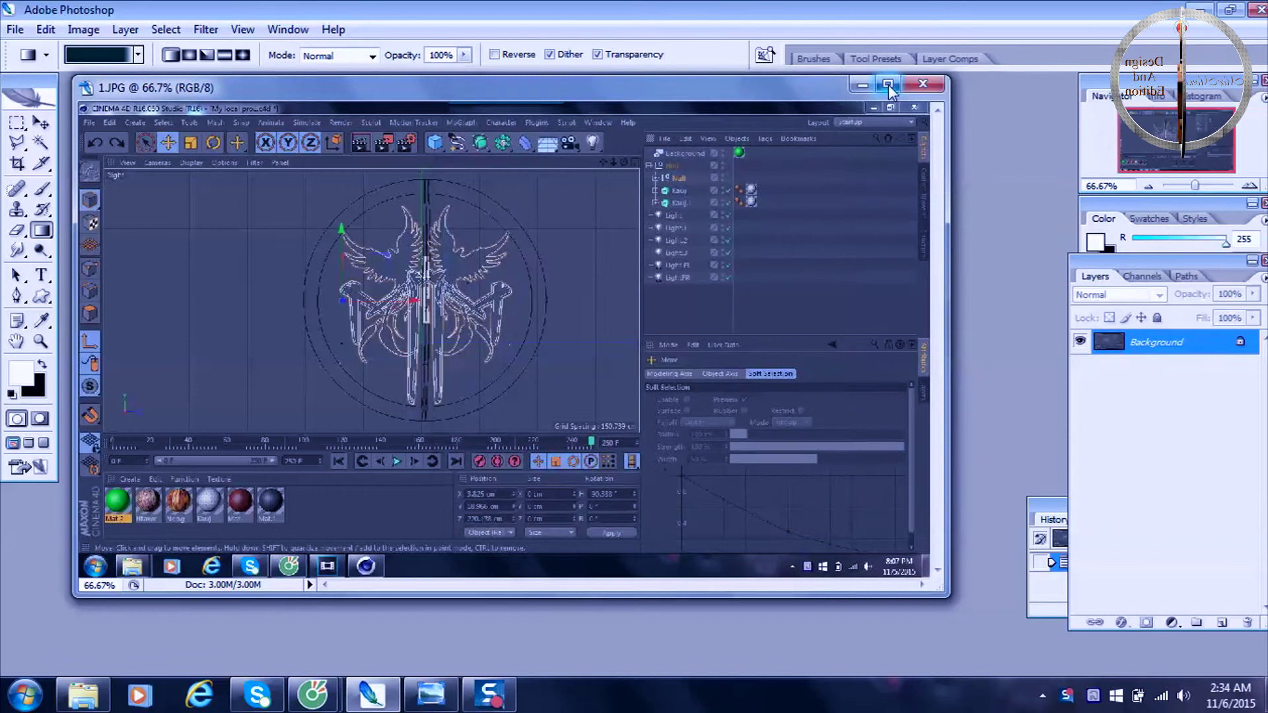
# Fill the whole 1.JPG canvas with the dark teal gradient.
pyautogui.click(888, 83)
pyautogui.moveTo(550, 85); pyautogui.dragTo(1143, 568)
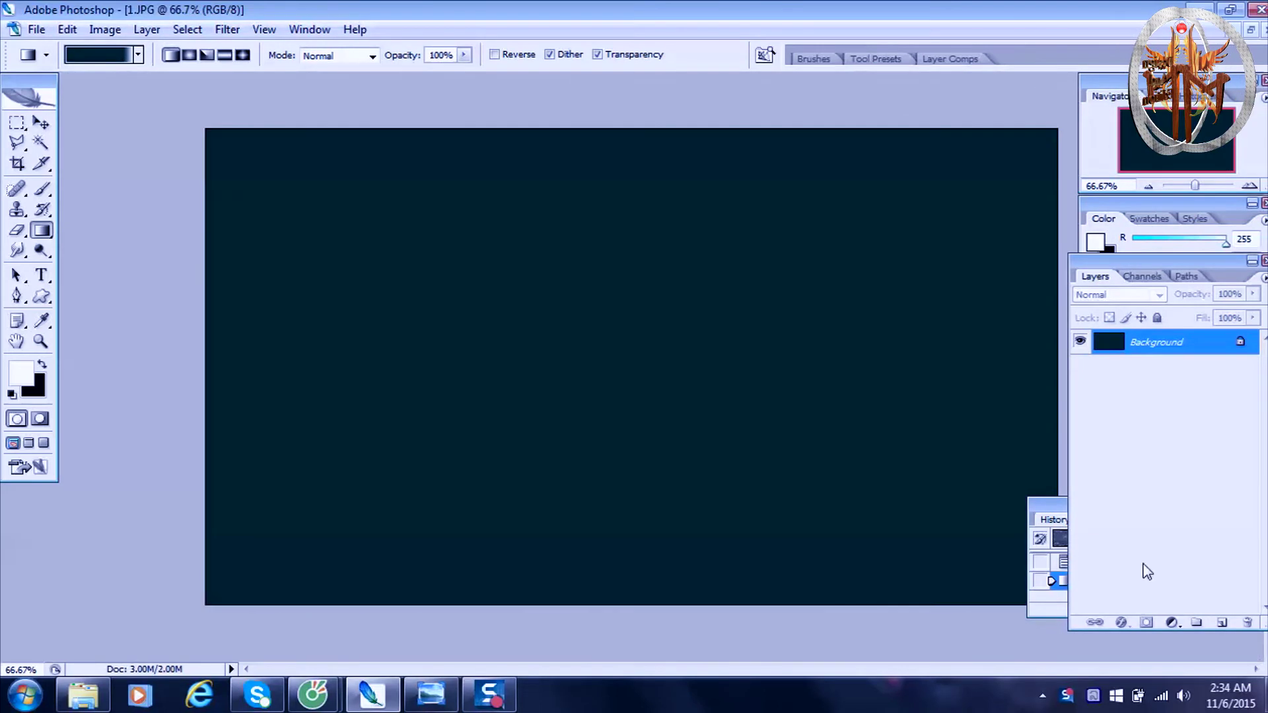
pyautogui.click(1249, 31)
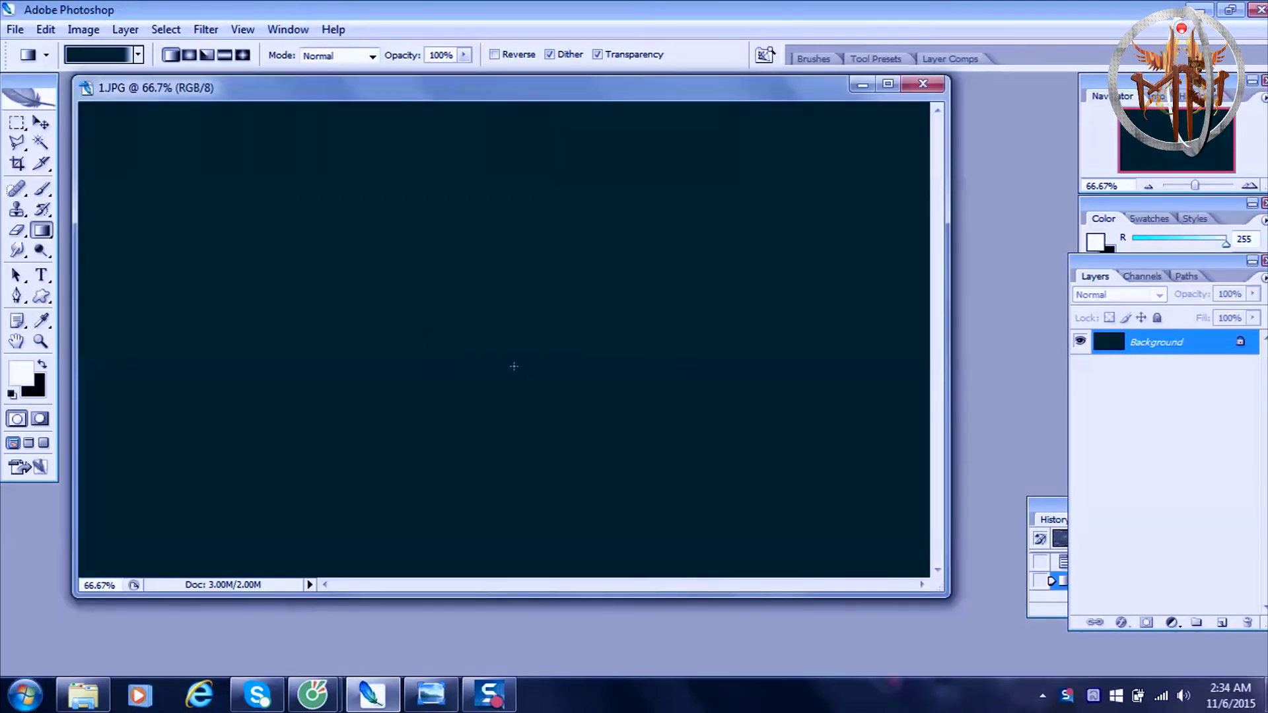
# Type the word 'Nice' in white Times New Roman on the canvas.
pyautogui.click(39, 278)
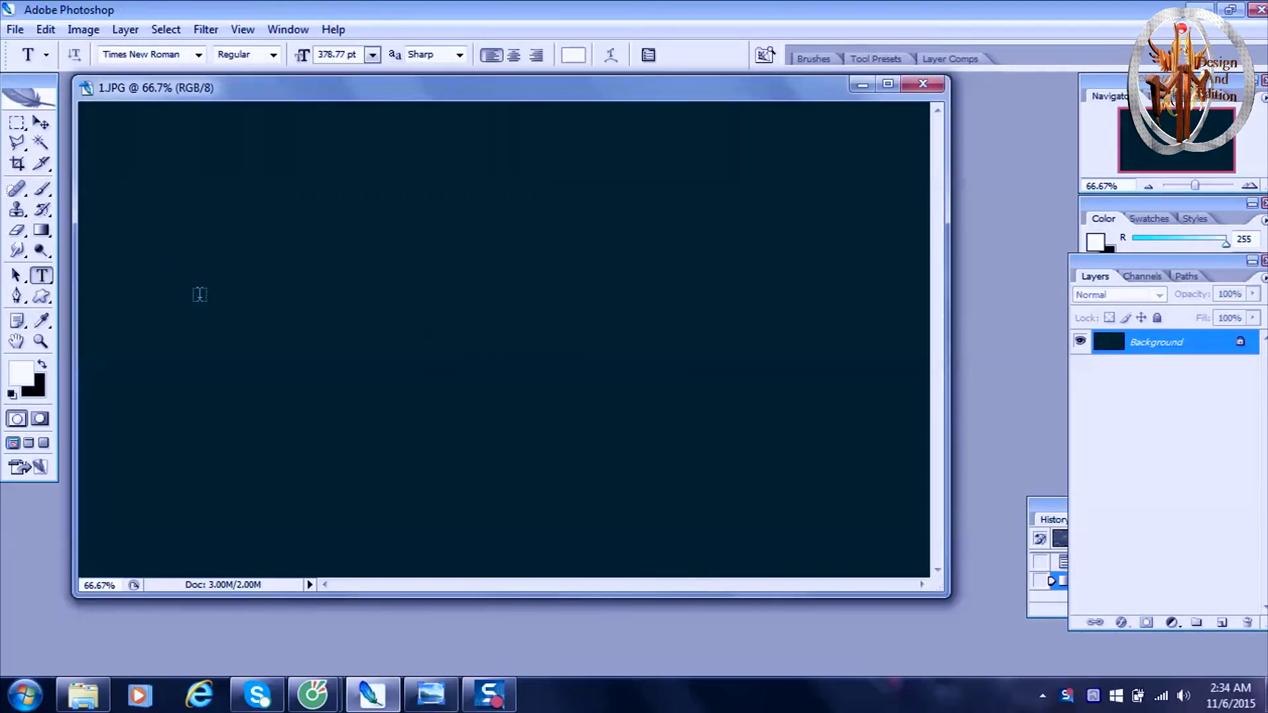
pyautogui.click(214, 352)
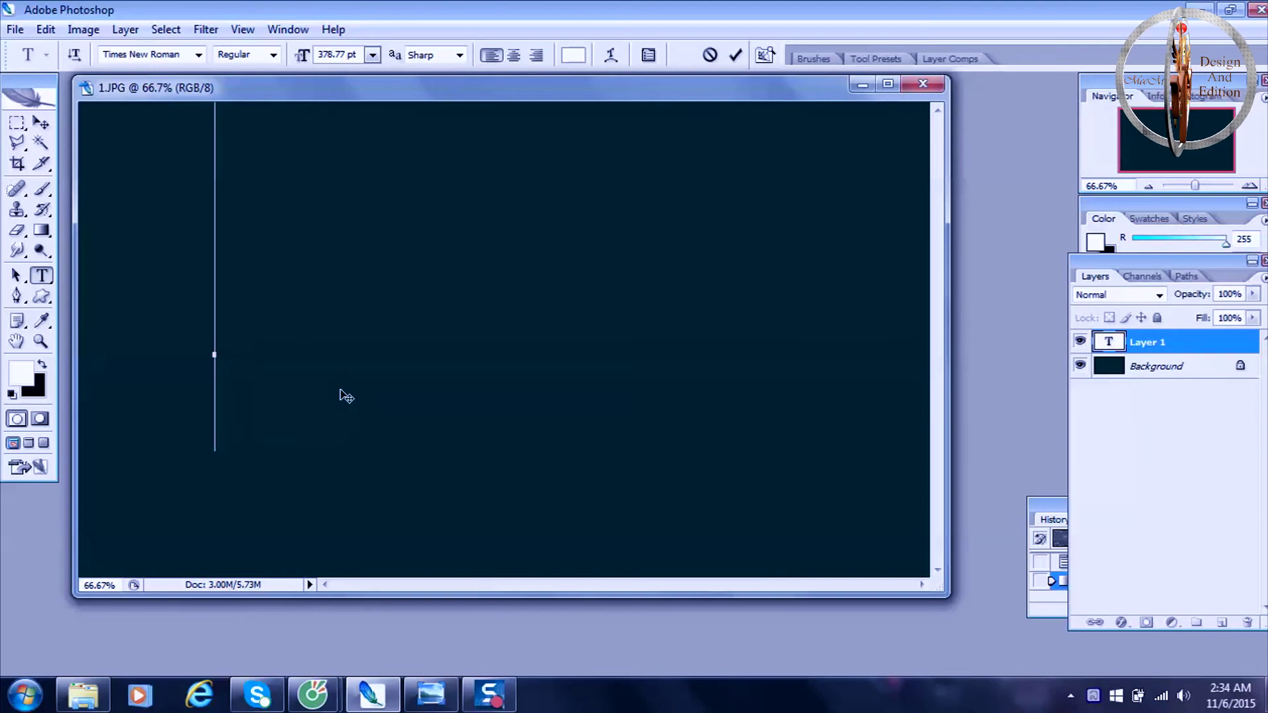
pyautogui.write('Lo')
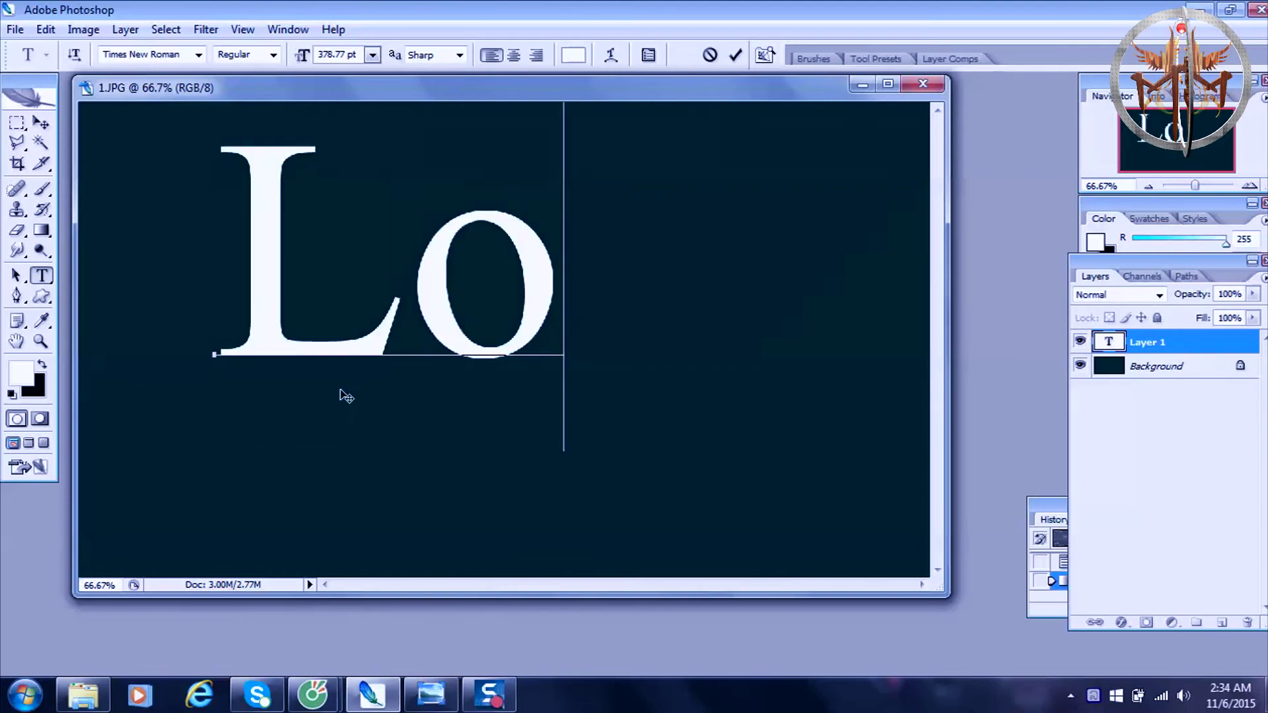
pyautogui.press('BackSpace')
pyautogui.press('BackSpace')
pyautogui.write('Nic')
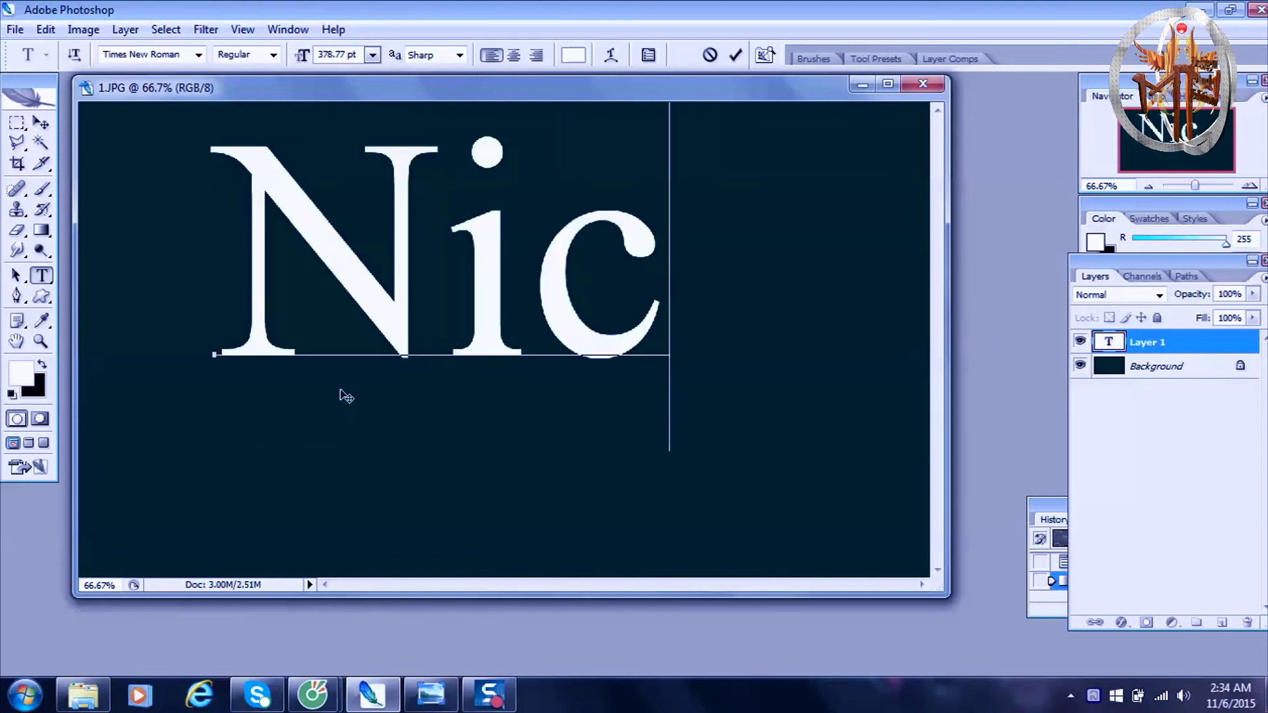
pyautogui.write('e')
pyautogui.click(41, 123)
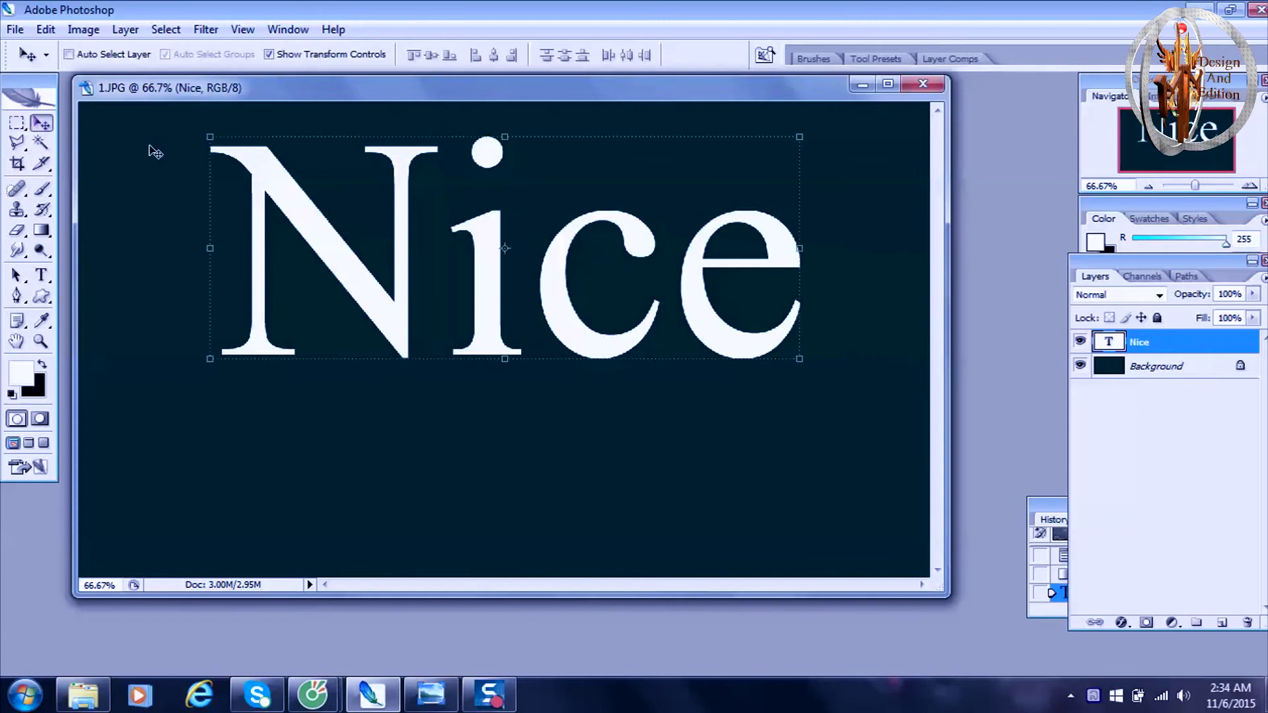
# Scale the word Nice down and centre it on the canvas.
pyautogui.moveTo(481, 242); pyautogui.dragTo(482, 336)
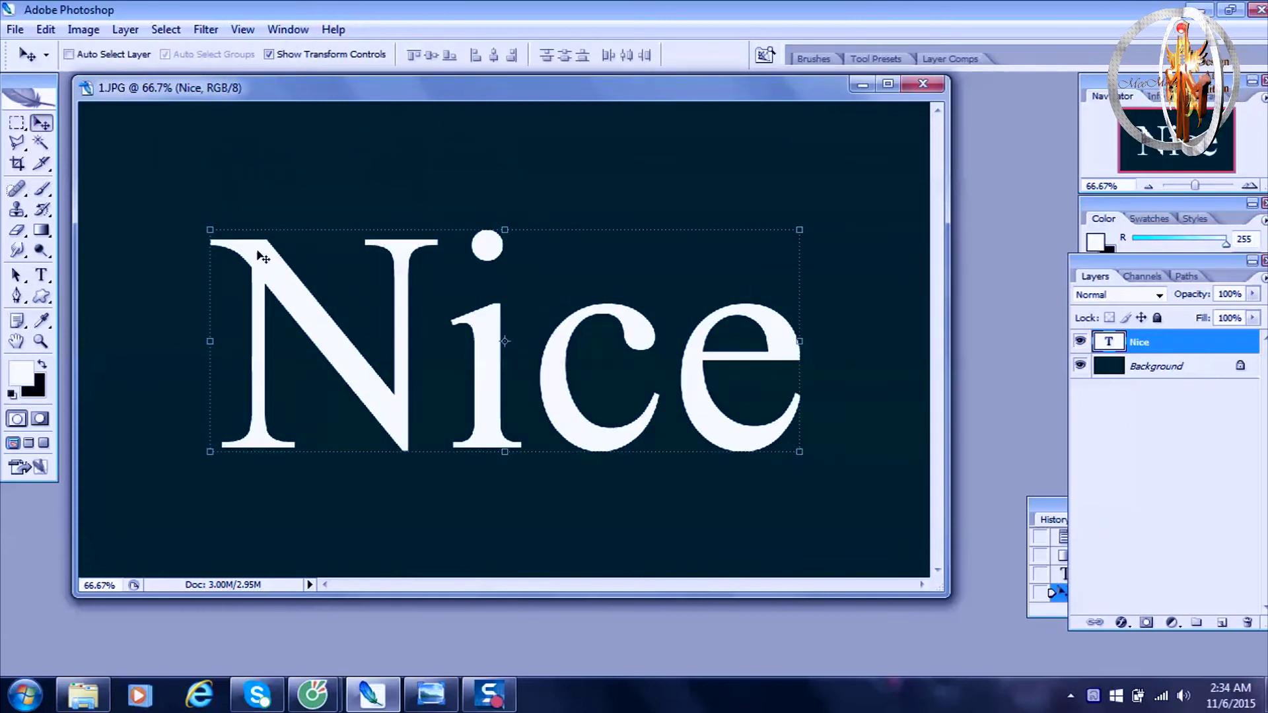
pyautogui.moveTo(210, 228)
pyautogui.mouseDown()
pyautogui.moveTo(577, 506)
pyautogui.moveTo(218, 277)
pyautogui.moveTo(324, 318)
pyautogui.mouseUp()
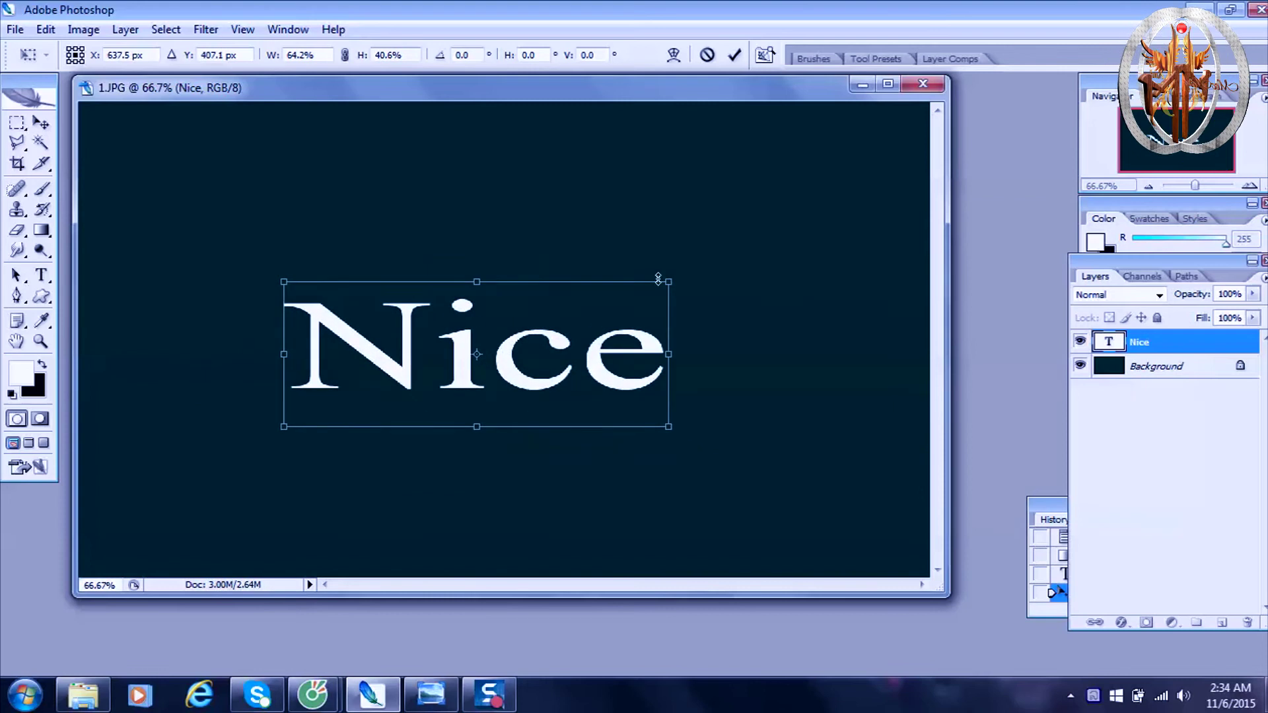
pyautogui.moveTo(660, 274)
pyautogui.mouseDown()
pyautogui.moveTo(724, 200)
pyautogui.moveTo(676, 330)
pyautogui.mouseUp()
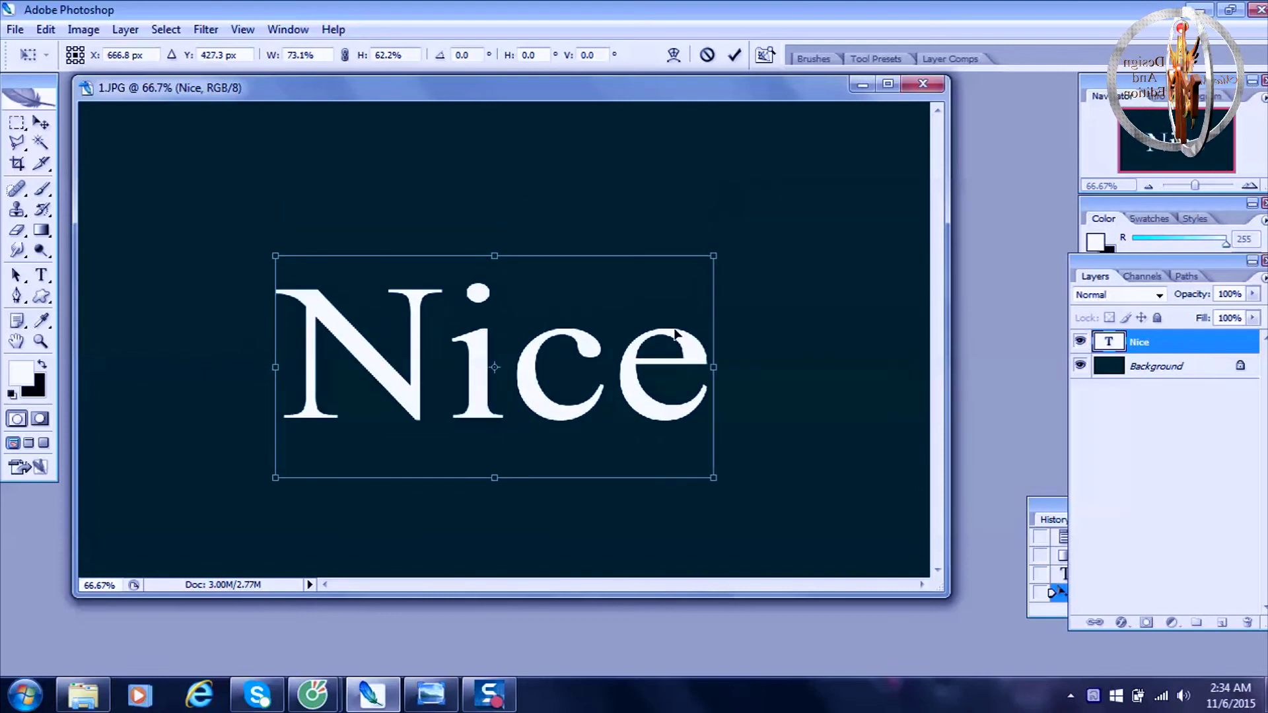
pyautogui.press('Return')
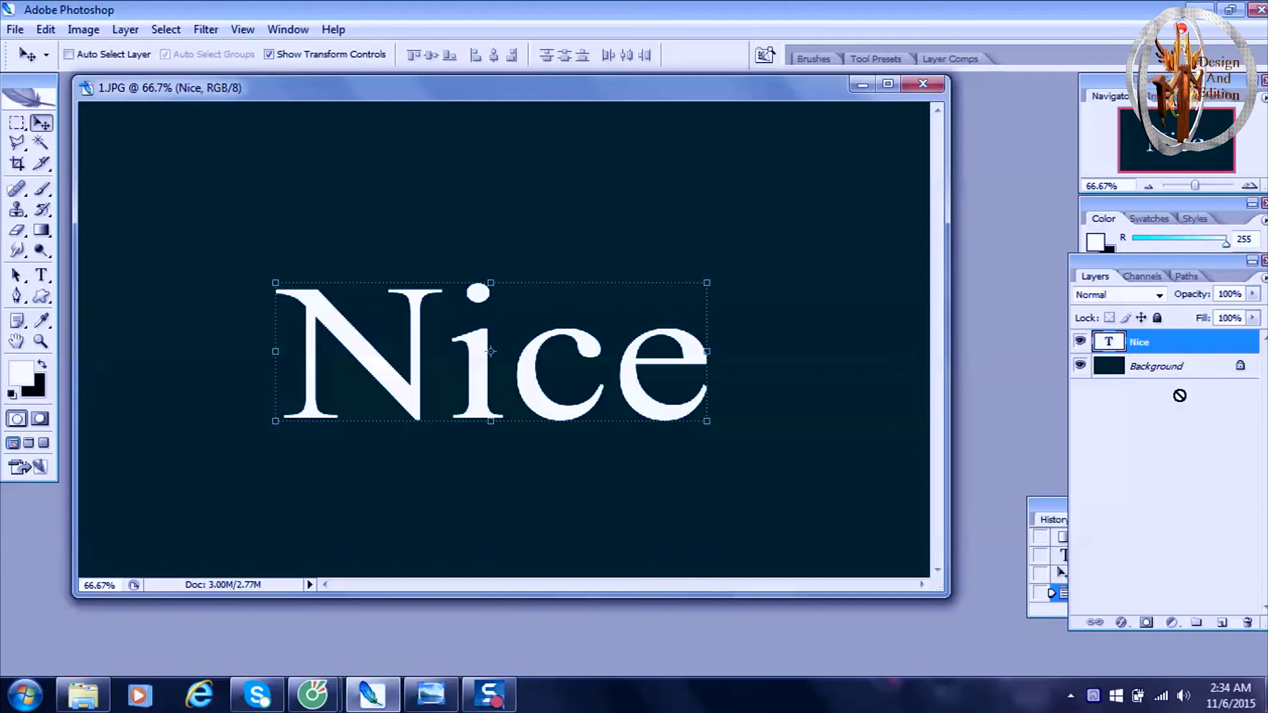
# Restore the accidentally deleted Nice text layer with Undo.
pyautogui.moveTo(1234, 618); pyautogui.dragTo(1237, 625)
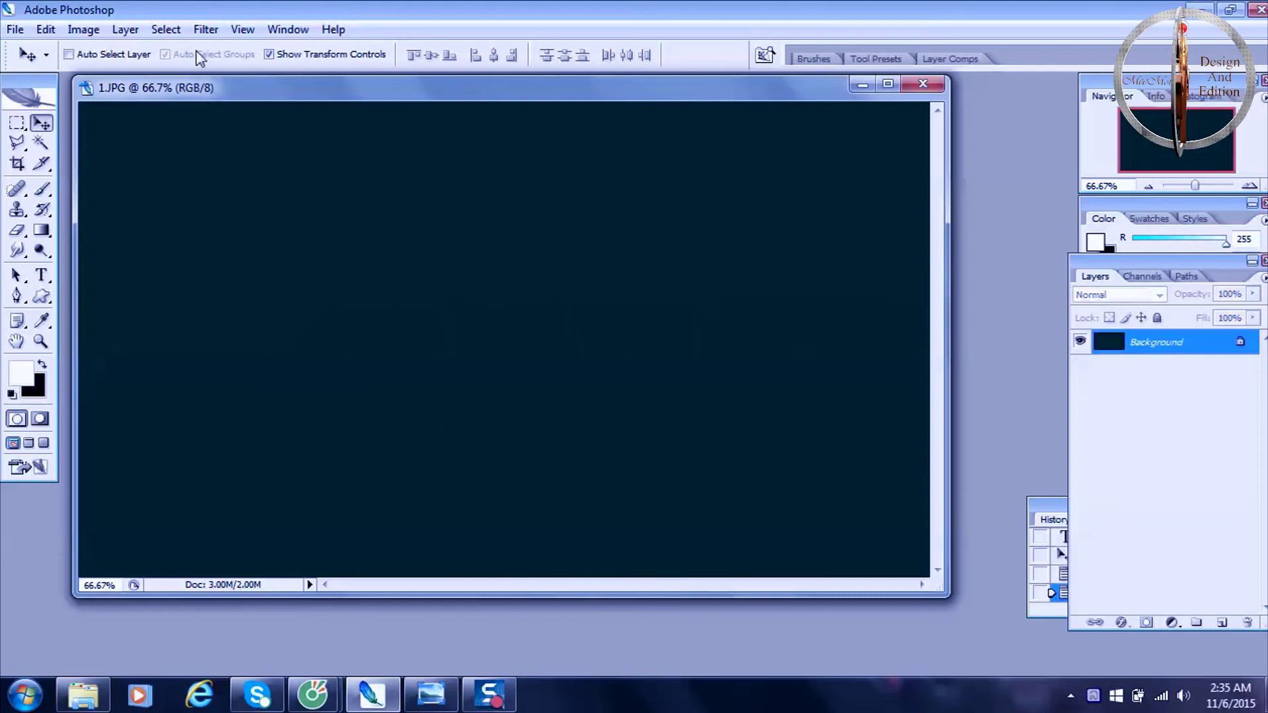
pyautogui.click(46, 29)
pyautogui.click(99, 44)
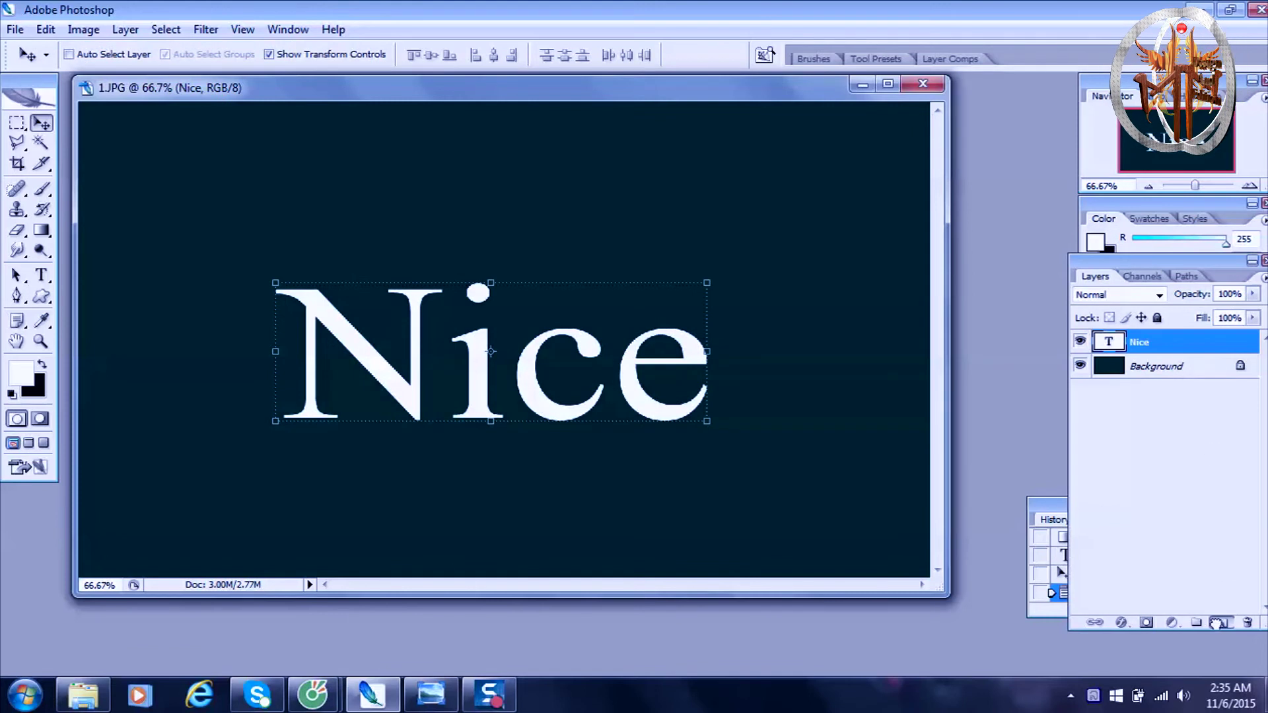
# Duplicate the Nice layer, shift the copy down-right, and reselect the original.
pyautogui.moveTo(1216, 623); pyautogui.dragTo(1220, 627)
pyautogui.moveTo(651, 395); pyautogui.dragTo(872, 546)
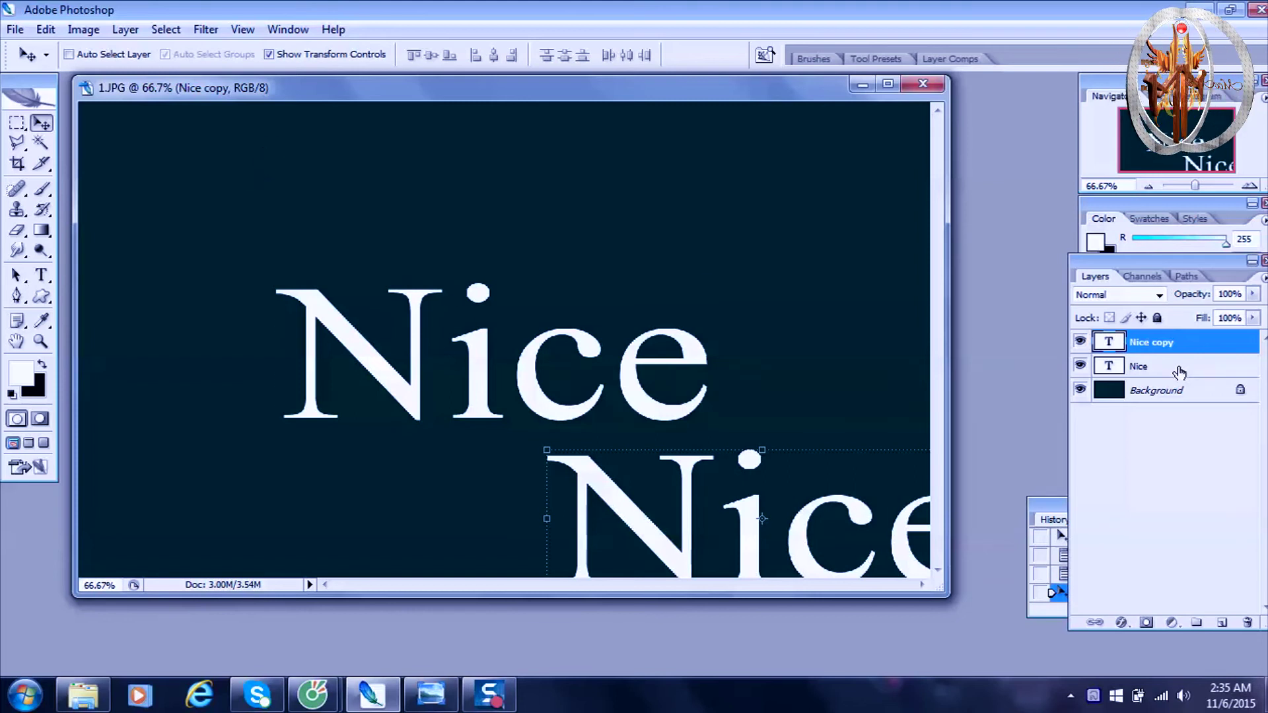
pyautogui.click(1179, 370)
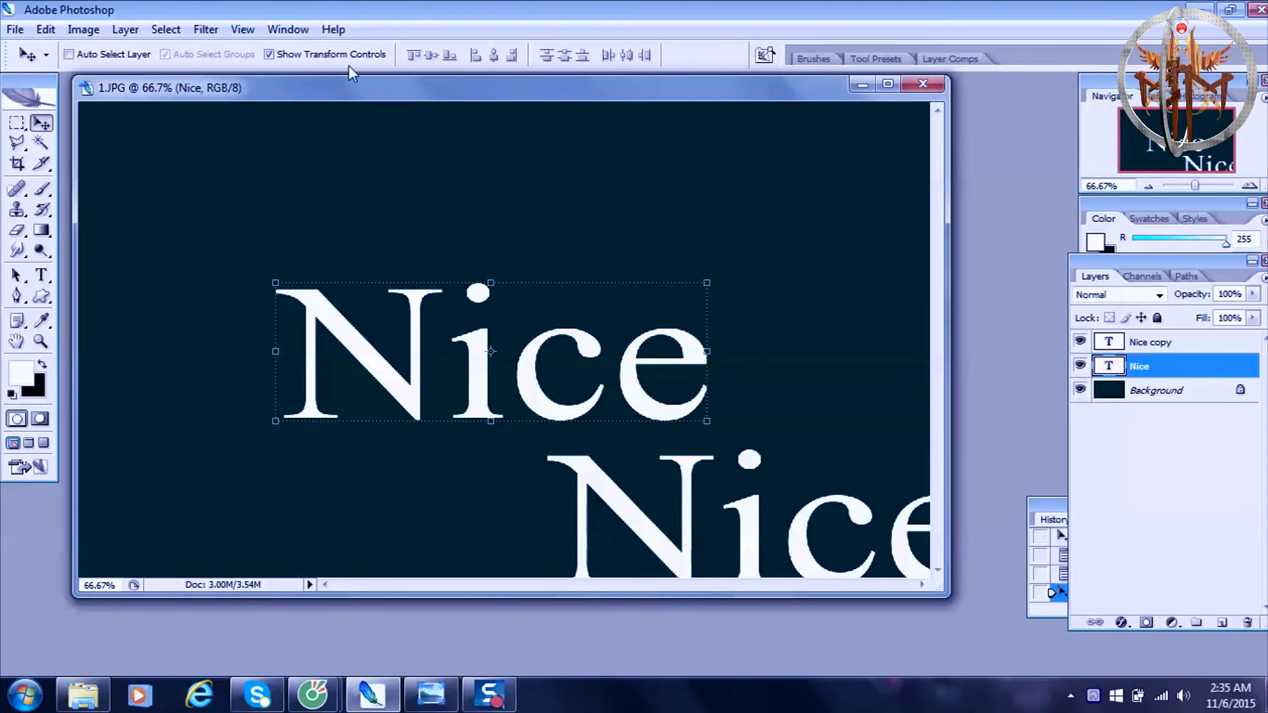
pyautogui.click(83, 32)
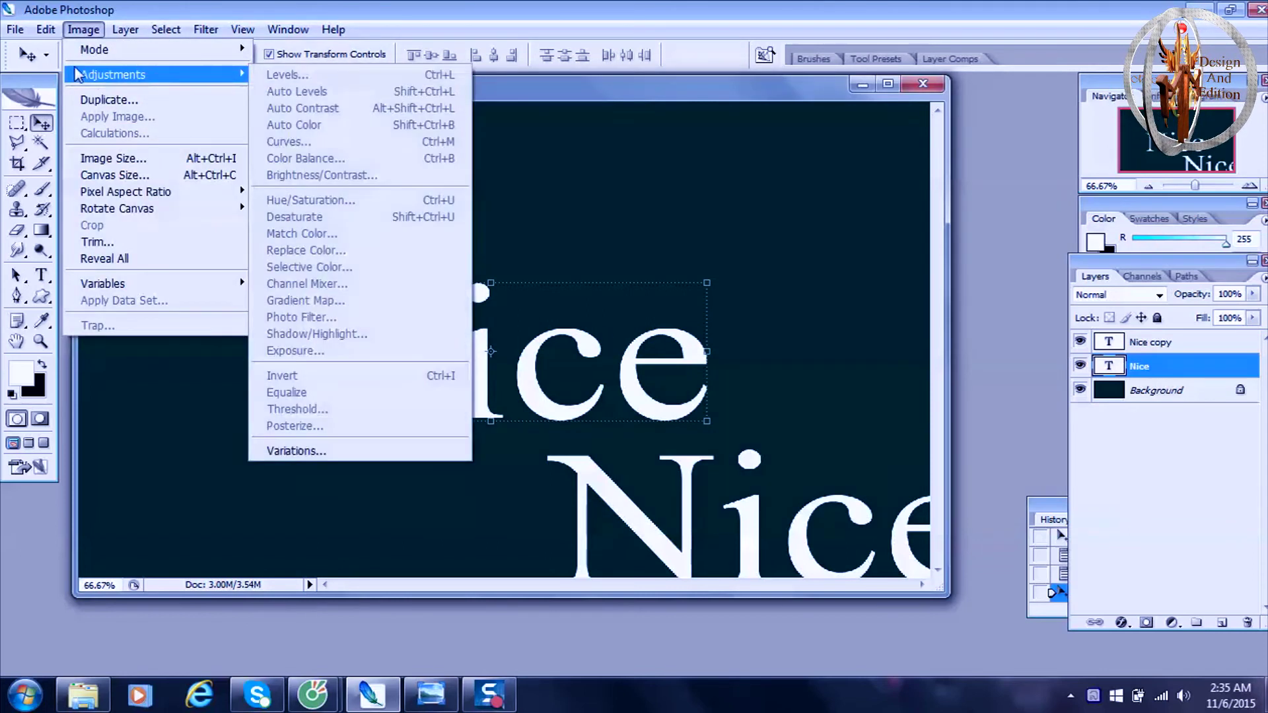
pyautogui.moveTo(117, 208)
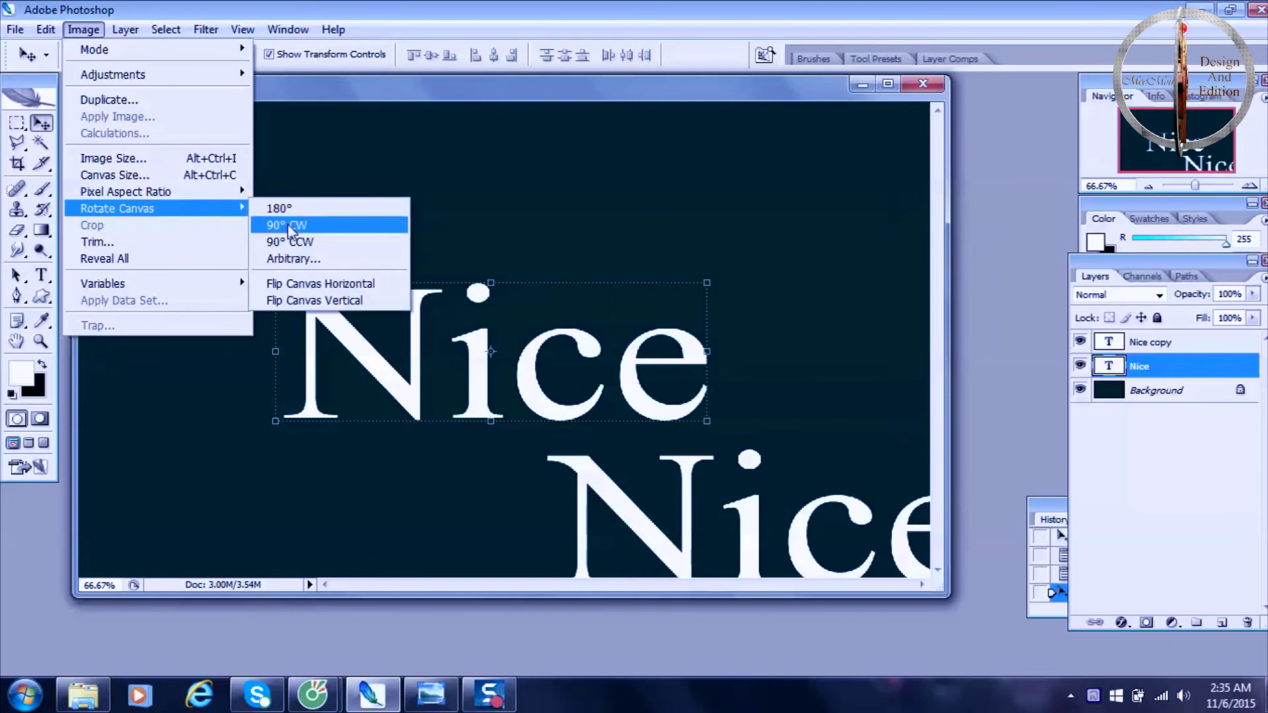
# Rotate the canvas a quarter turn and move the vertical Nice text higher.
pyautogui.click(293, 242)
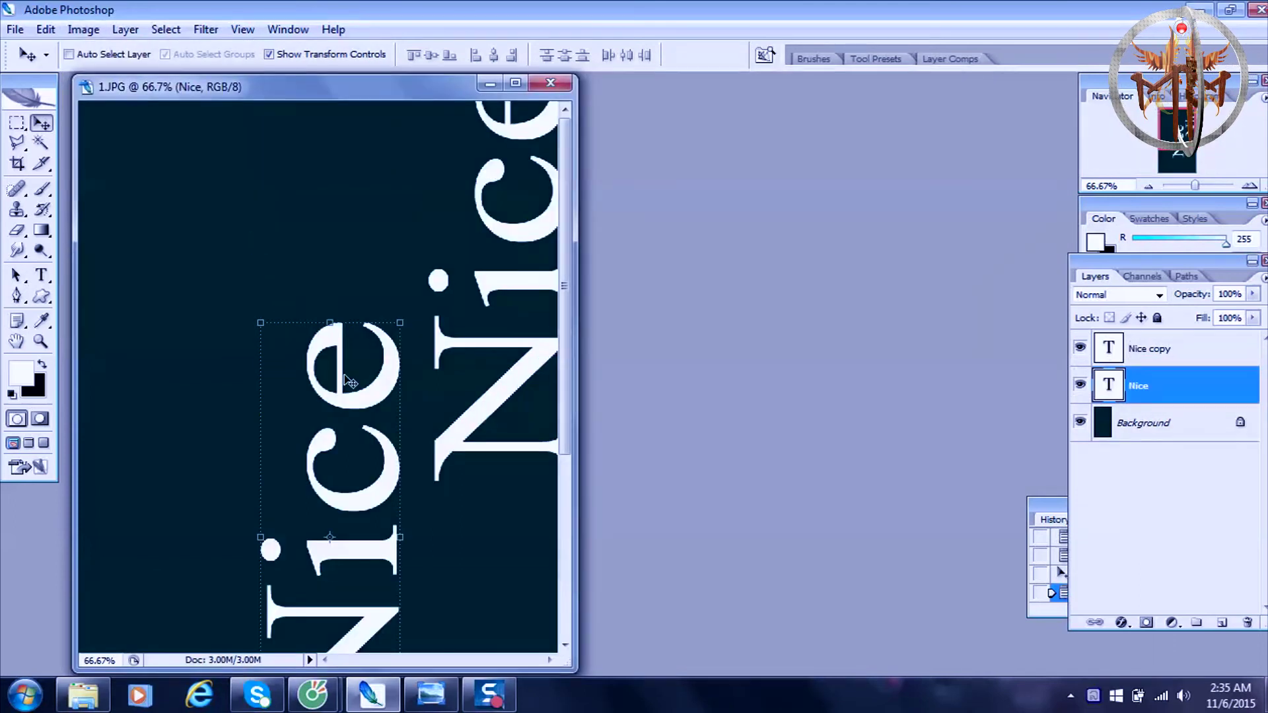
pyautogui.click(516, 83)
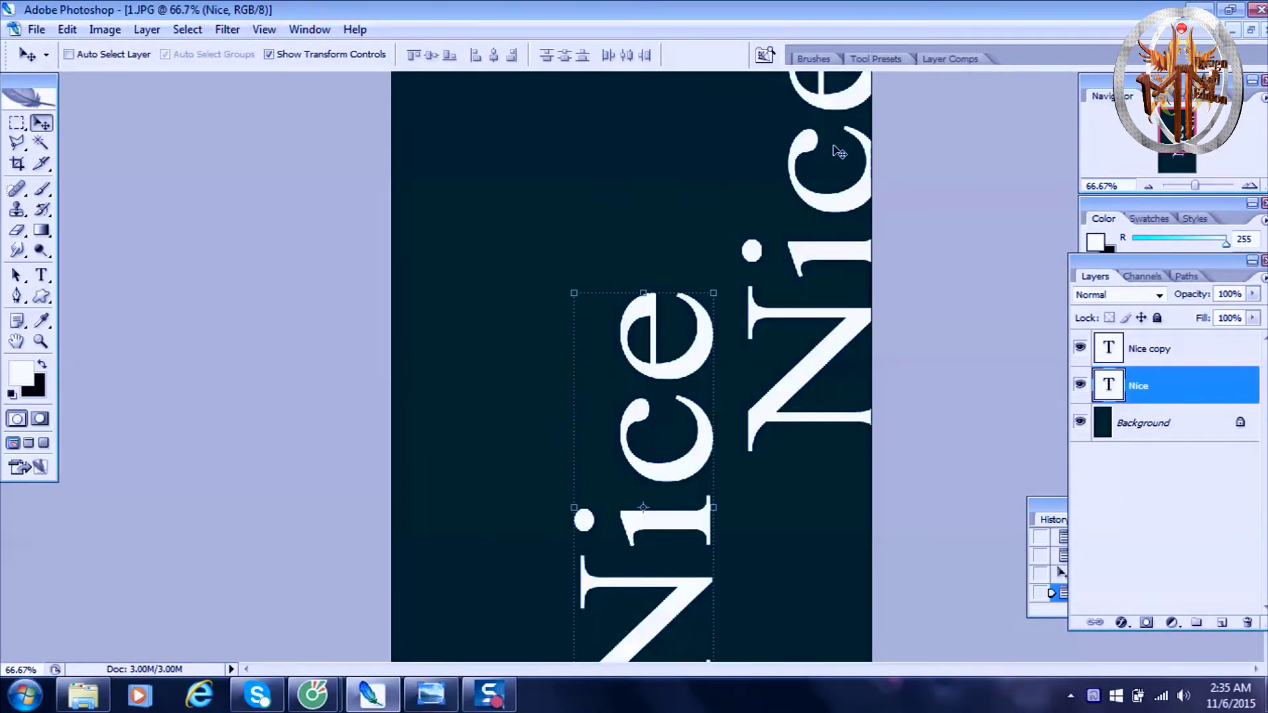
pyautogui.moveTo(654, 377); pyautogui.dragTo(648, 235)
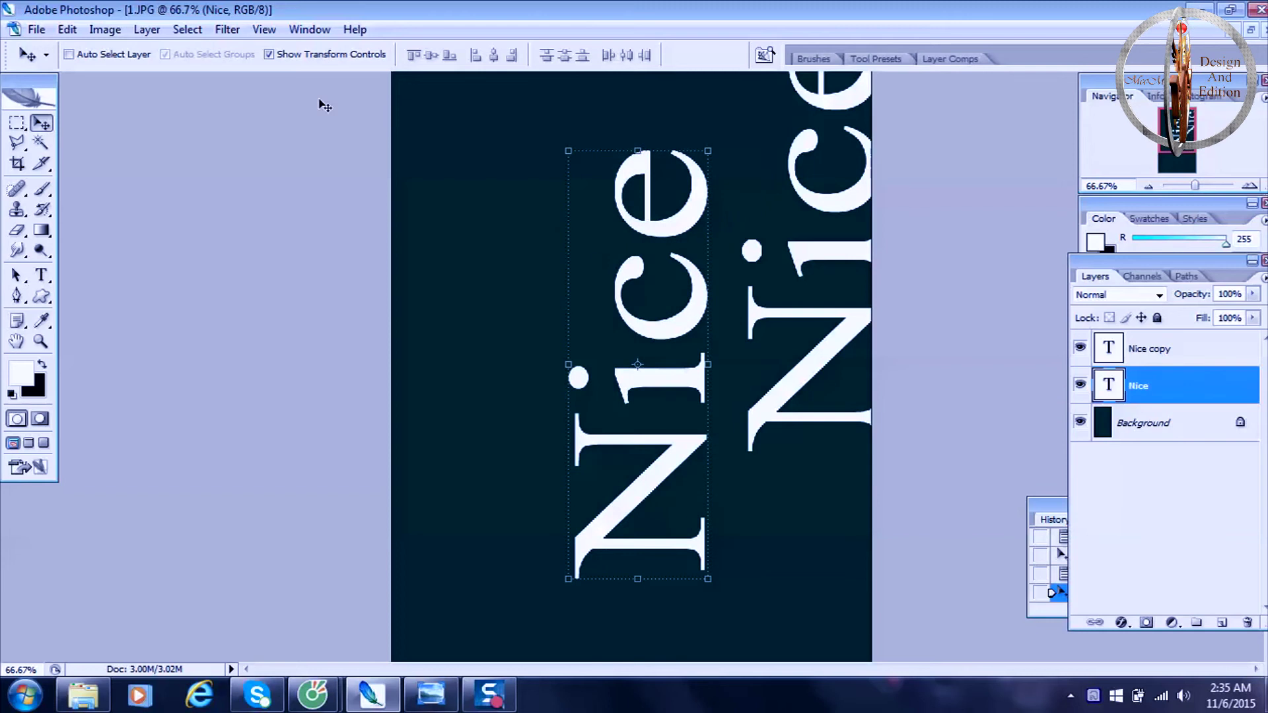
# Rasterize the Nice text and apply the Wind filter three times.
pyautogui.click(228, 29)
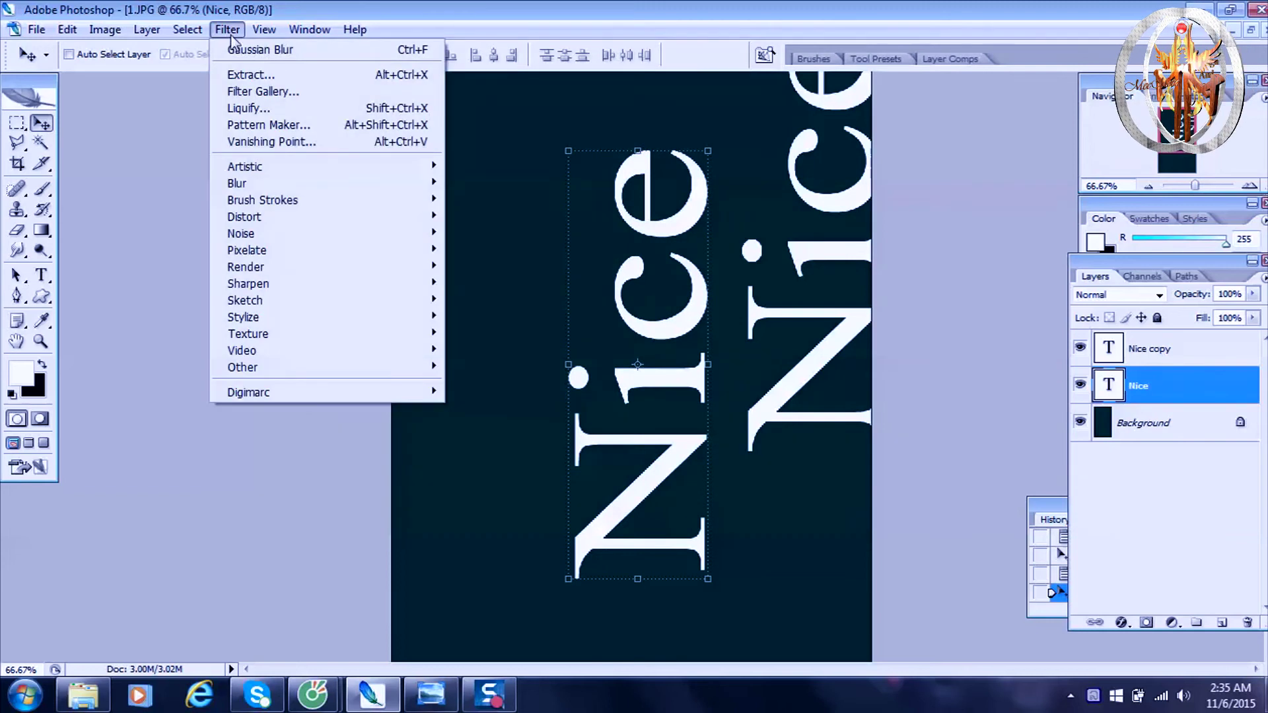
pyautogui.moveTo(297, 317)
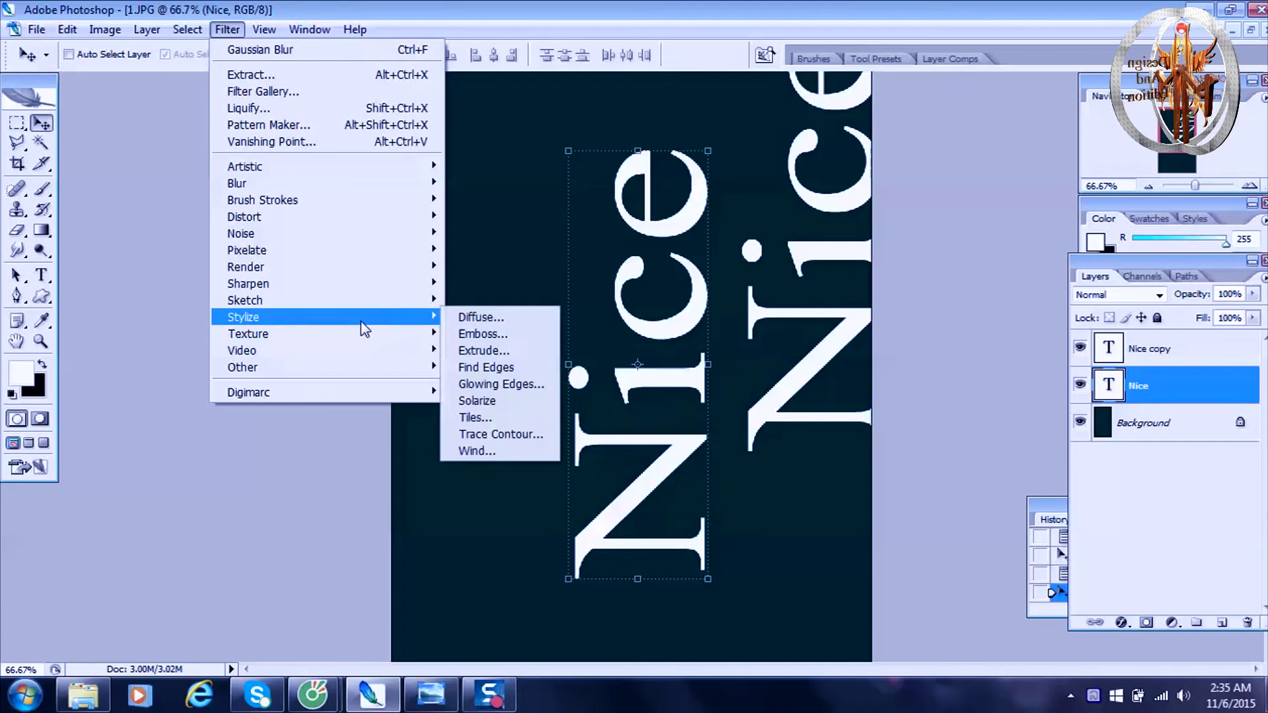
pyautogui.click(494, 451)
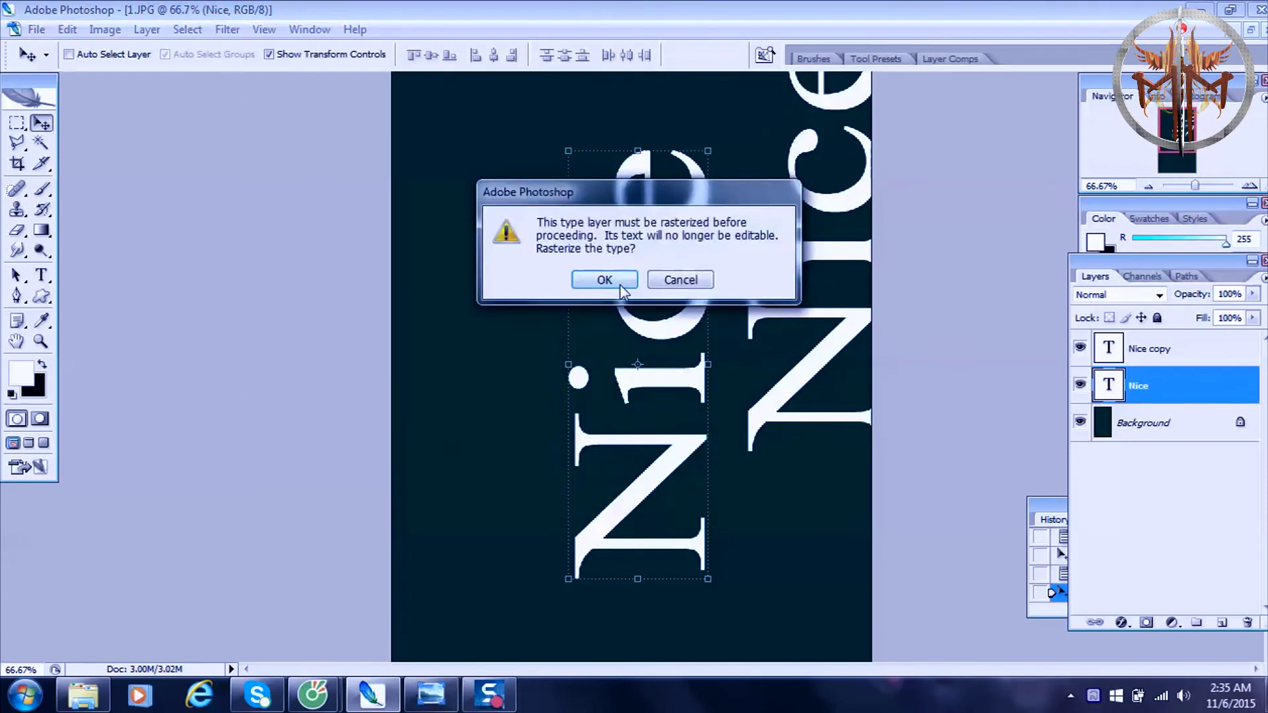
pyautogui.click(622, 281)
pyautogui.click(731, 146)
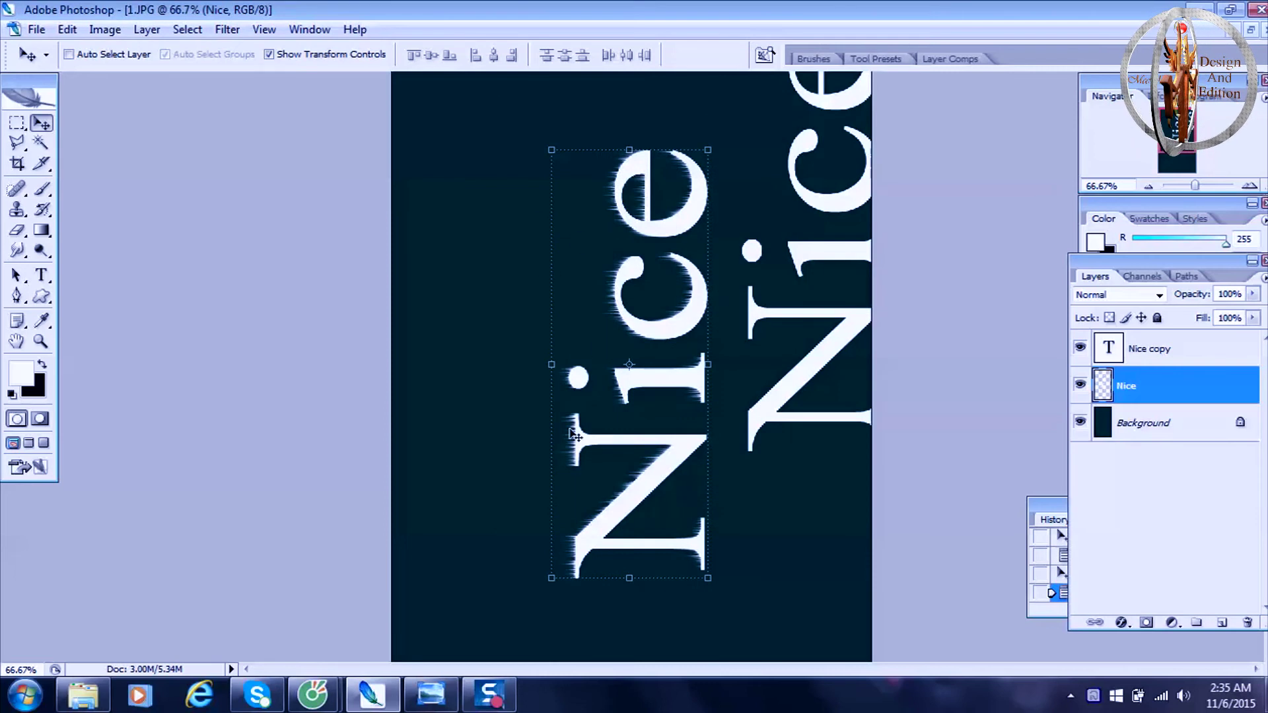
pyautogui.click(227, 29)
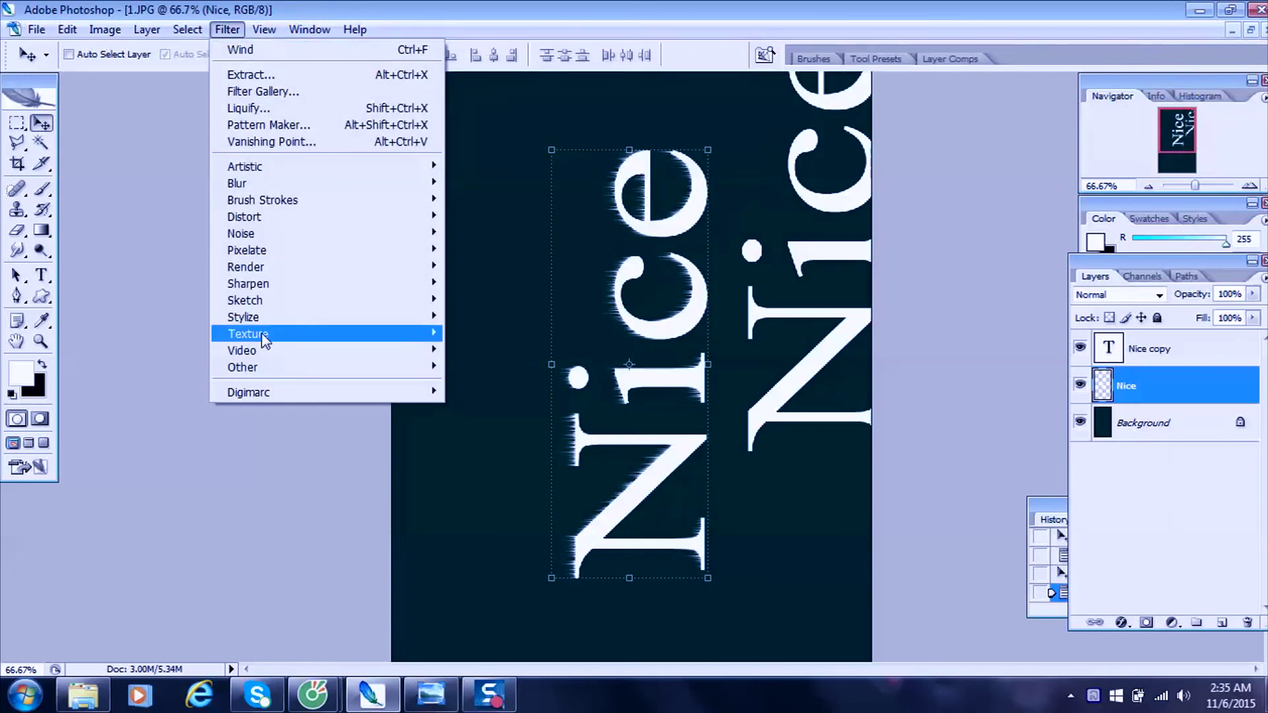
pyautogui.moveTo(243, 317)
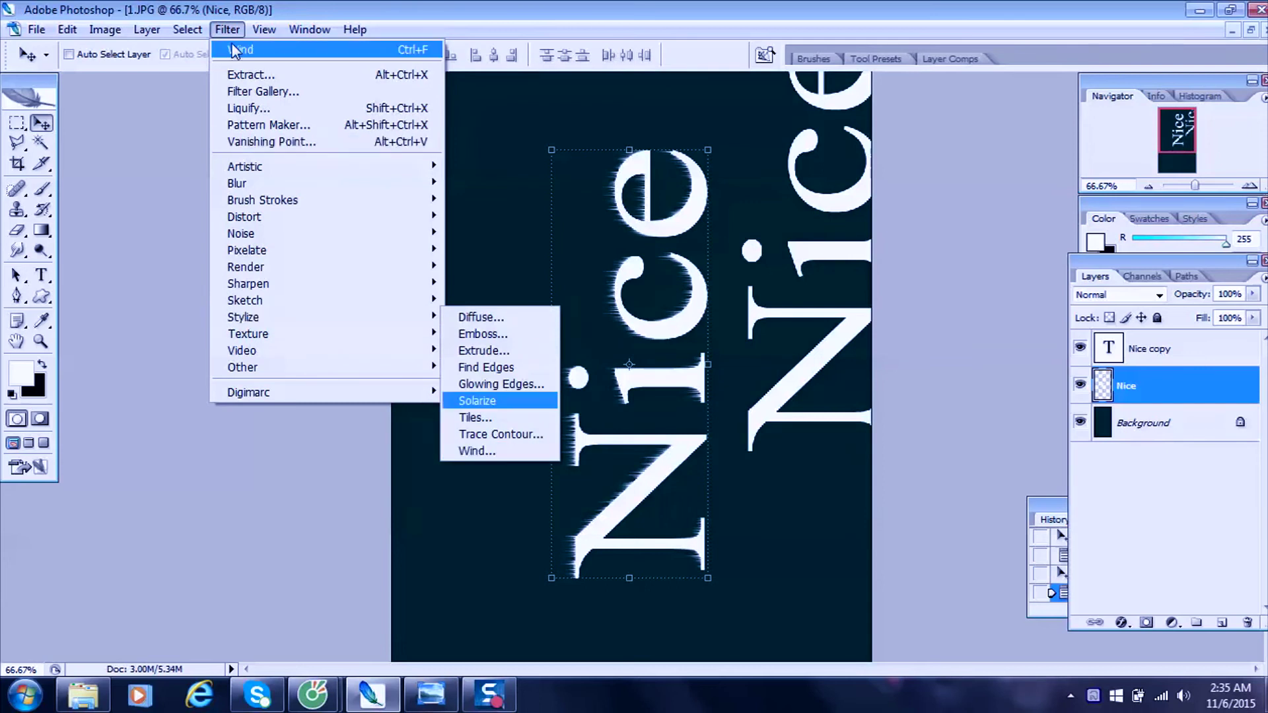
pyautogui.click(242, 50)
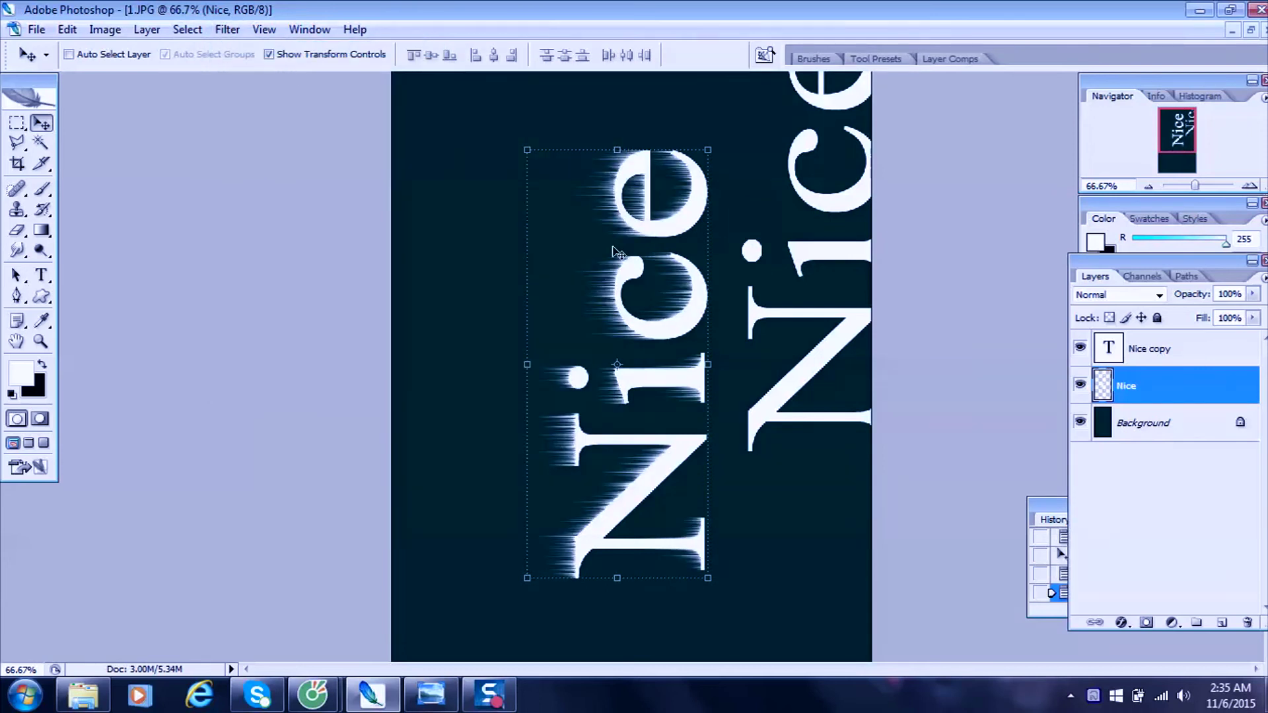
pyautogui.click(227, 29)
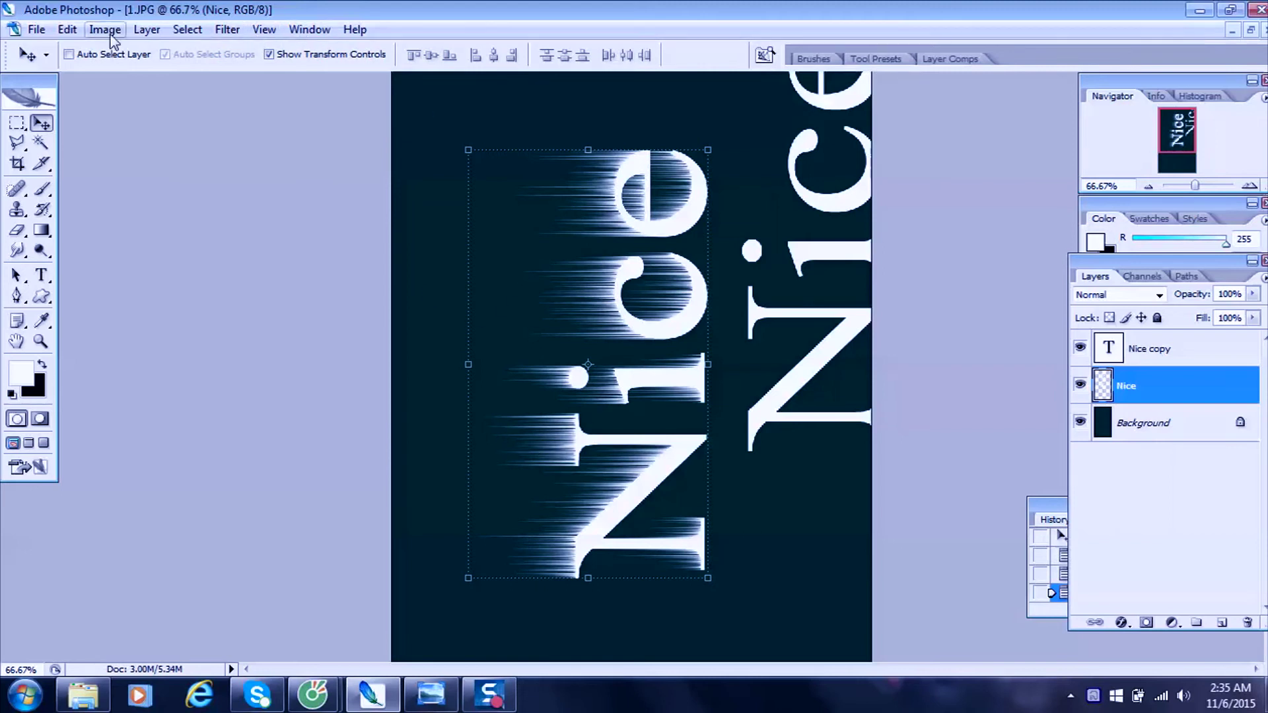
# Rotate the canvas 90° clockwise back to landscape and shift the text left.
pyautogui.click(105, 30)
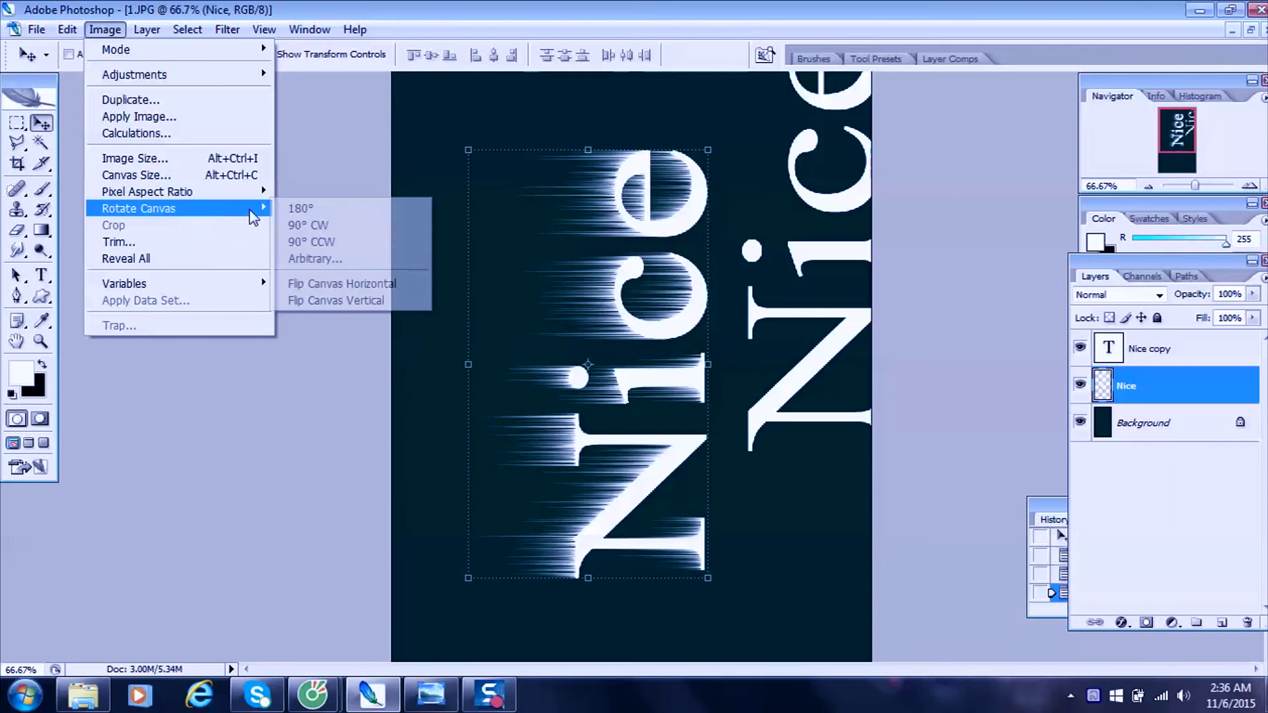
pyautogui.click(312, 225)
pyautogui.moveTo(940, 306); pyautogui.dragTo(867, 309)
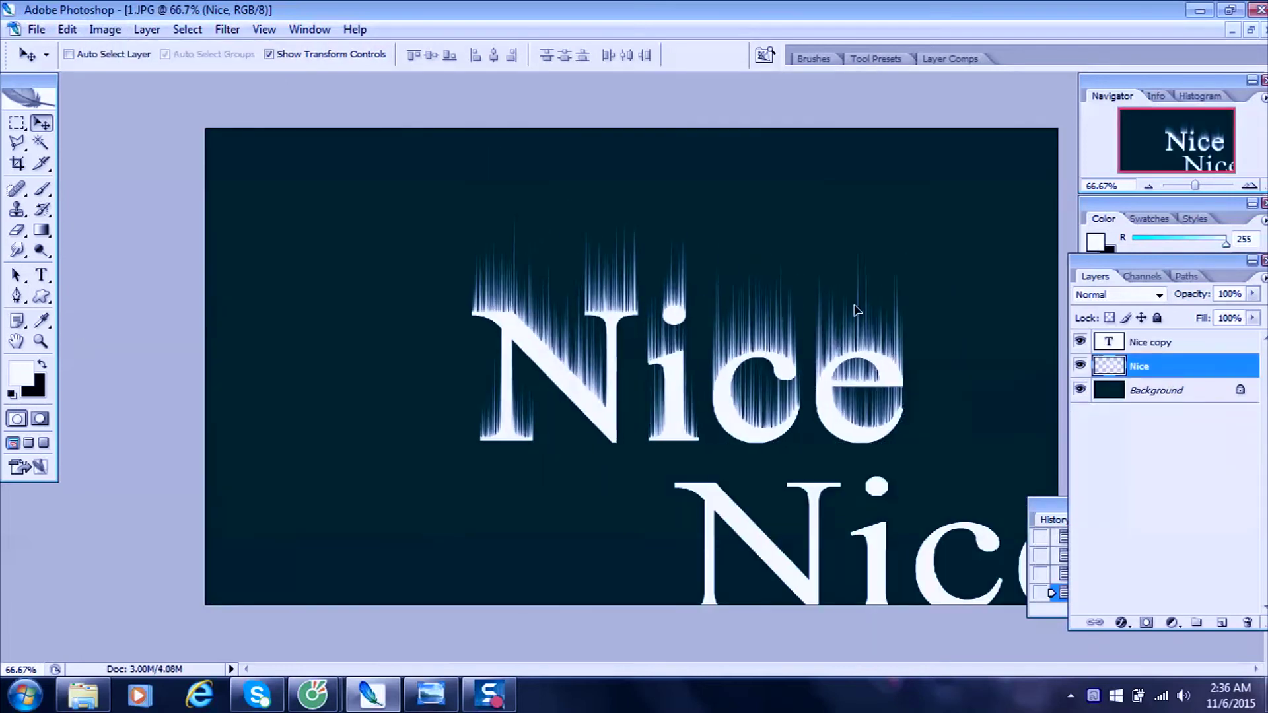
# Apply a 2 pixel Gaussian Blur to the streaked Nice text.
pyautogui.click(231, 31)
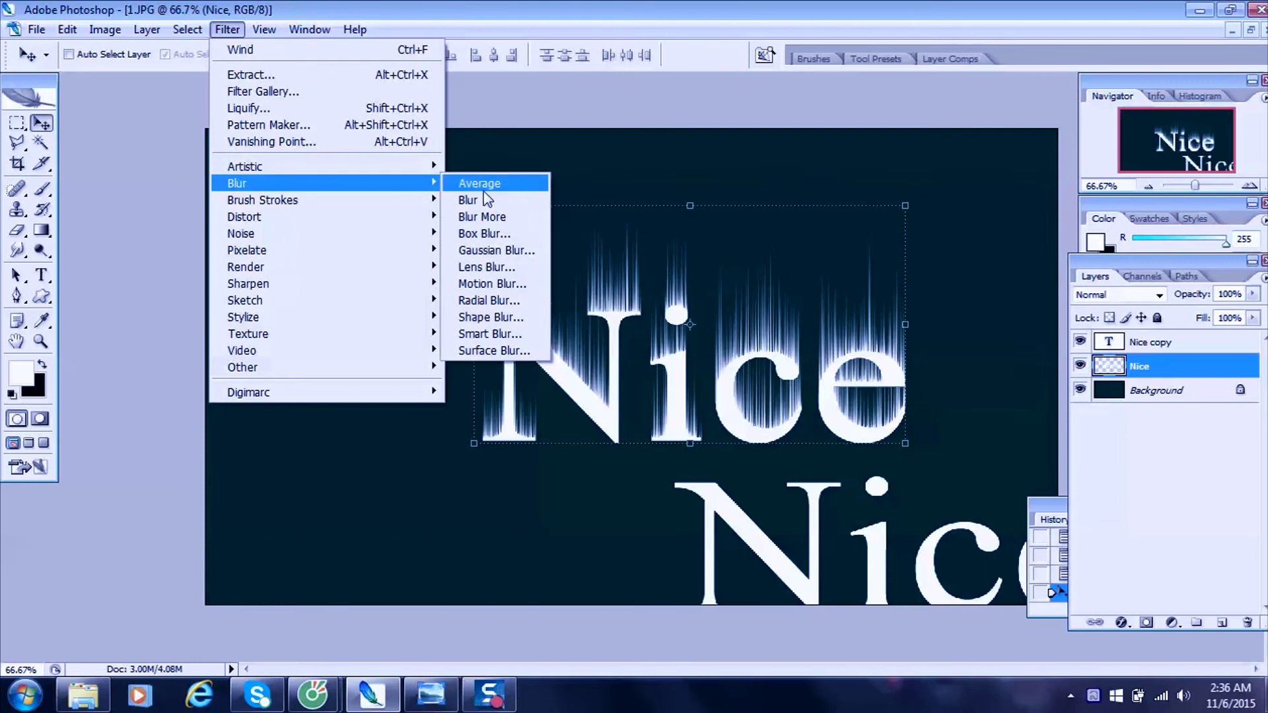
pyautogui.moveTo(236, 183)
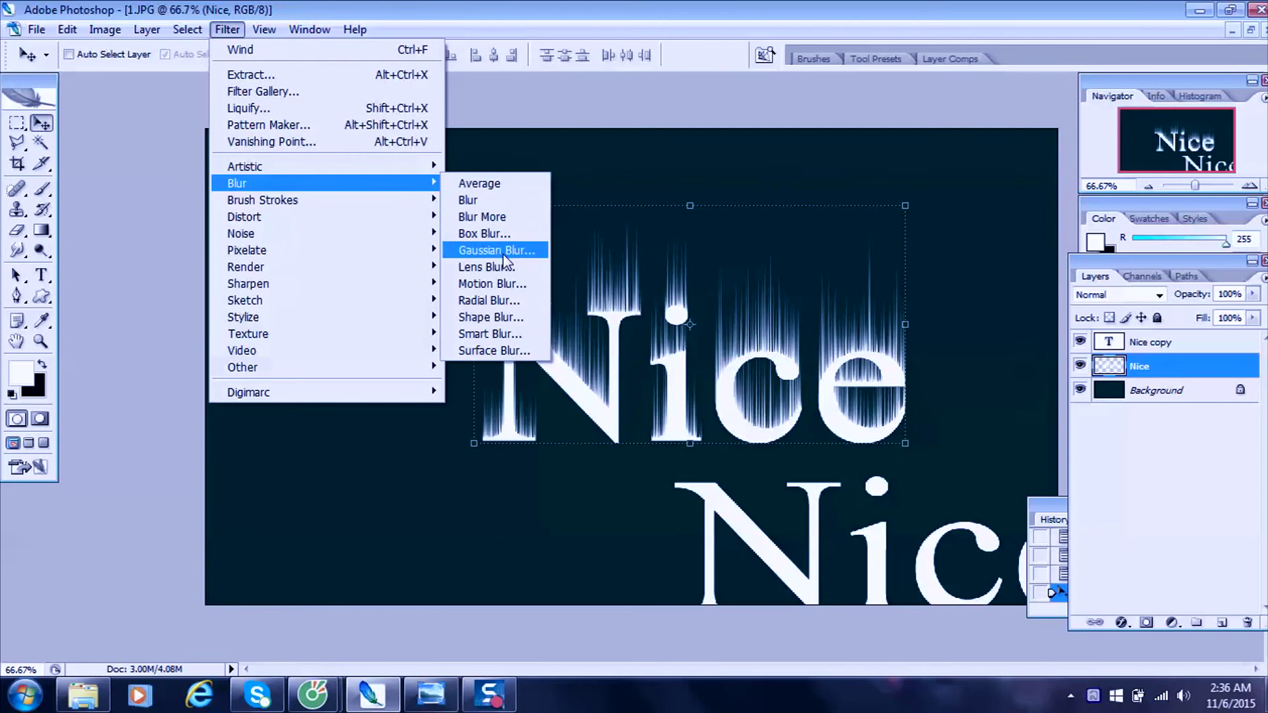
pyautogui.click(505, 255)
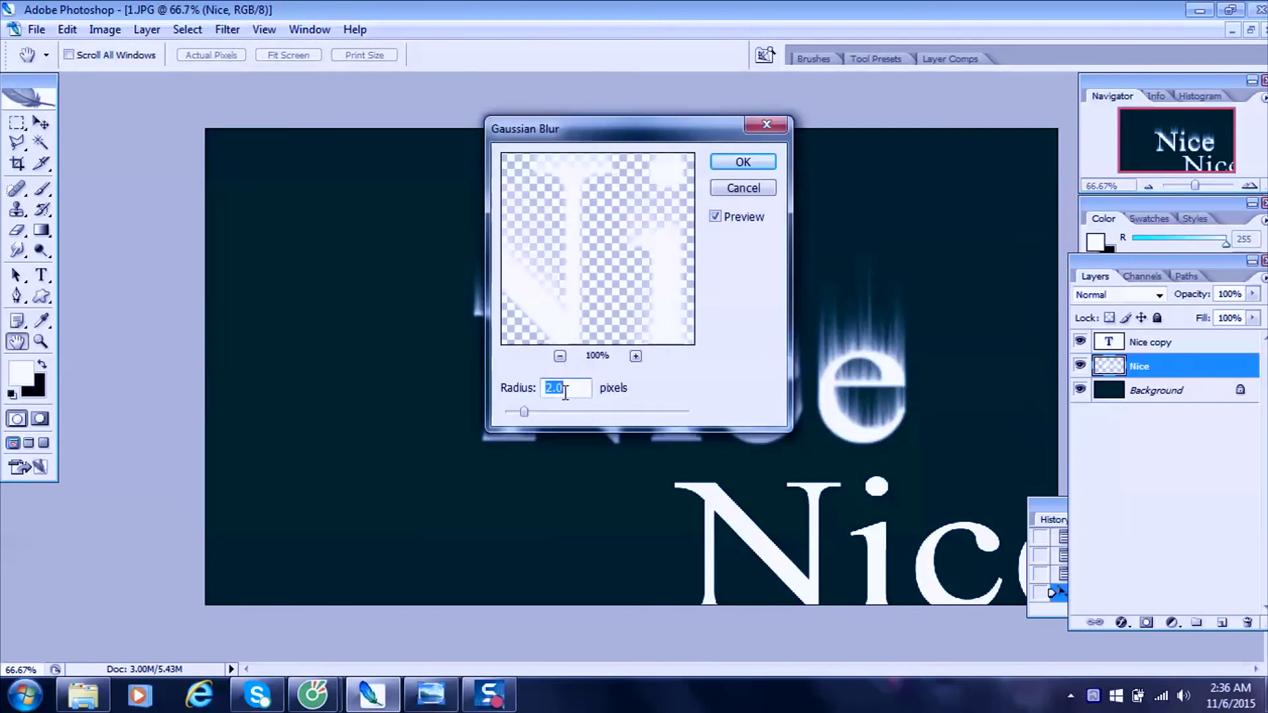
pyautogui.click(743, 163)
pyautogui.press('v')
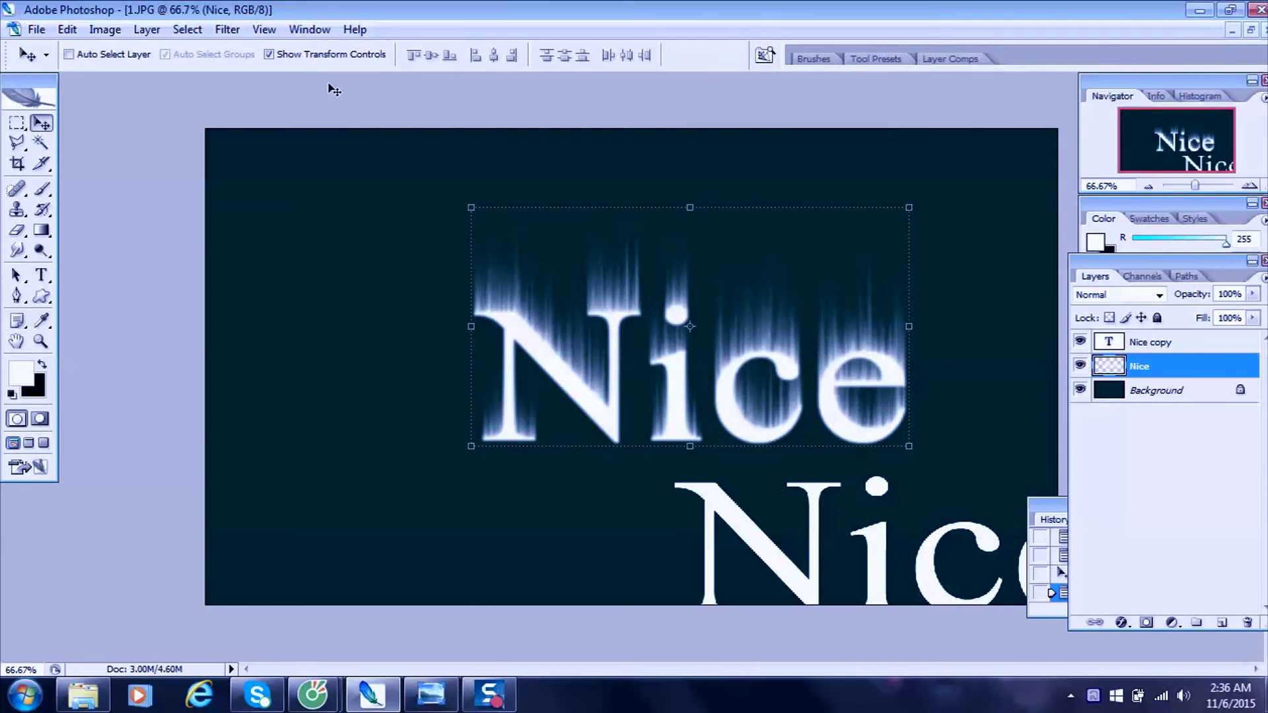
# Apply a second Gaussian Blur with a 4 pixel radius.
pyautogui.click(226, 31)
pyautogui.moveTo(236, 184)
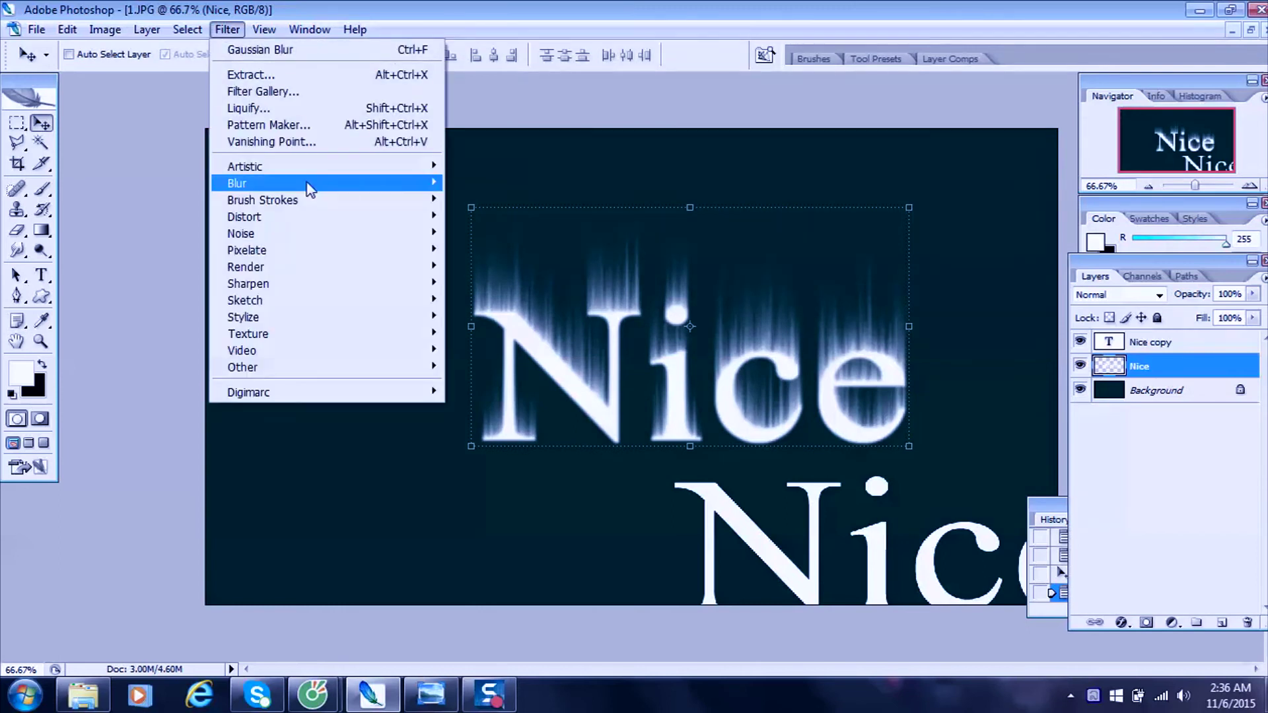
pyautogui.click(494, 251)
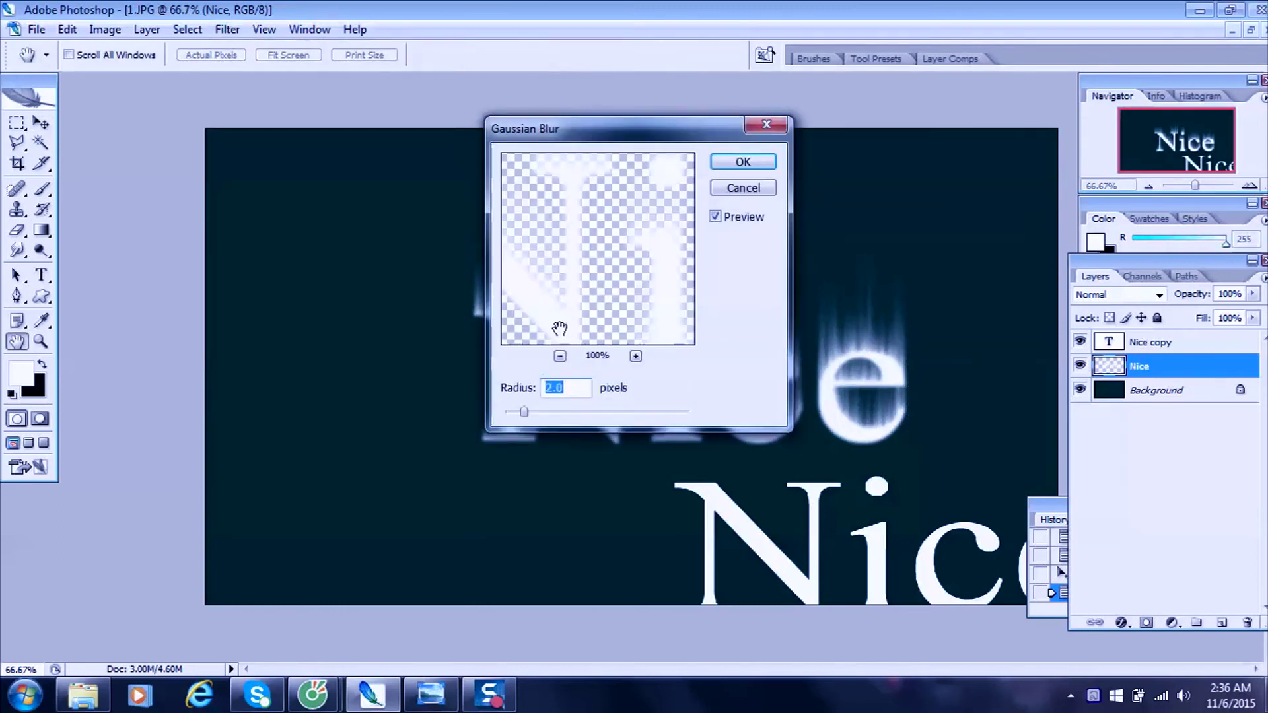
pyautogui.write('4')
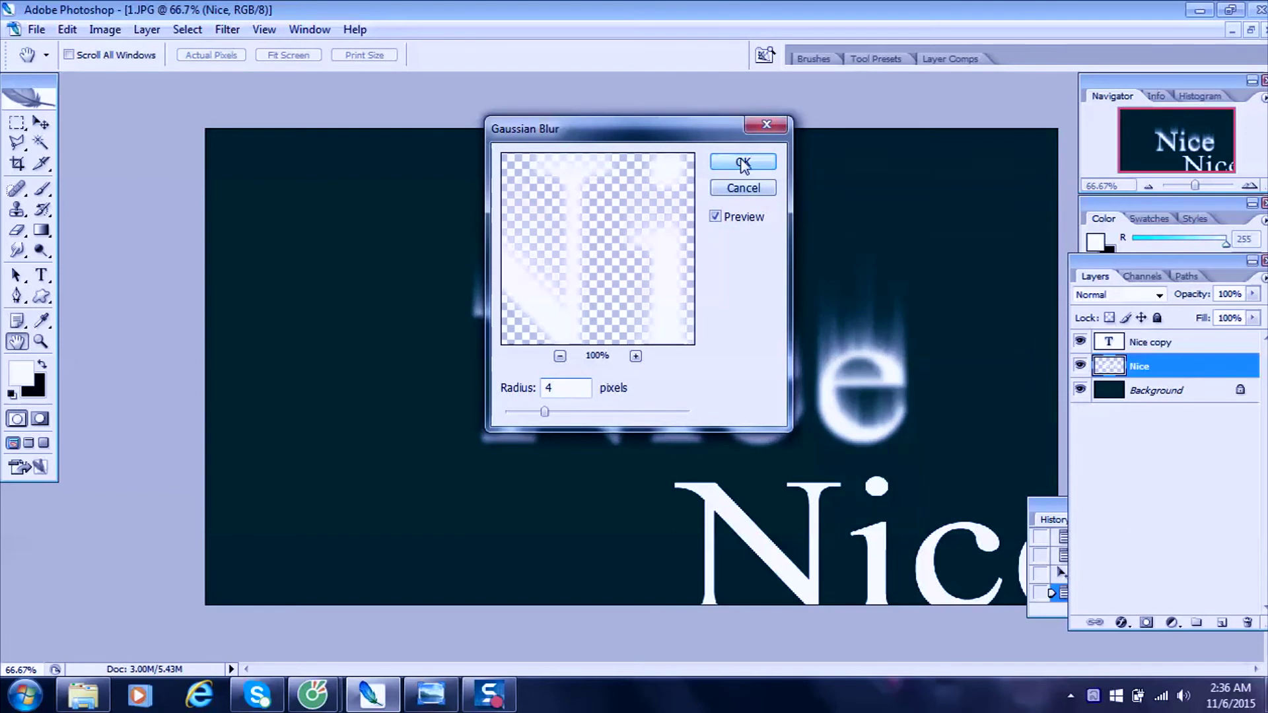
pyautogui.click(741, 161)
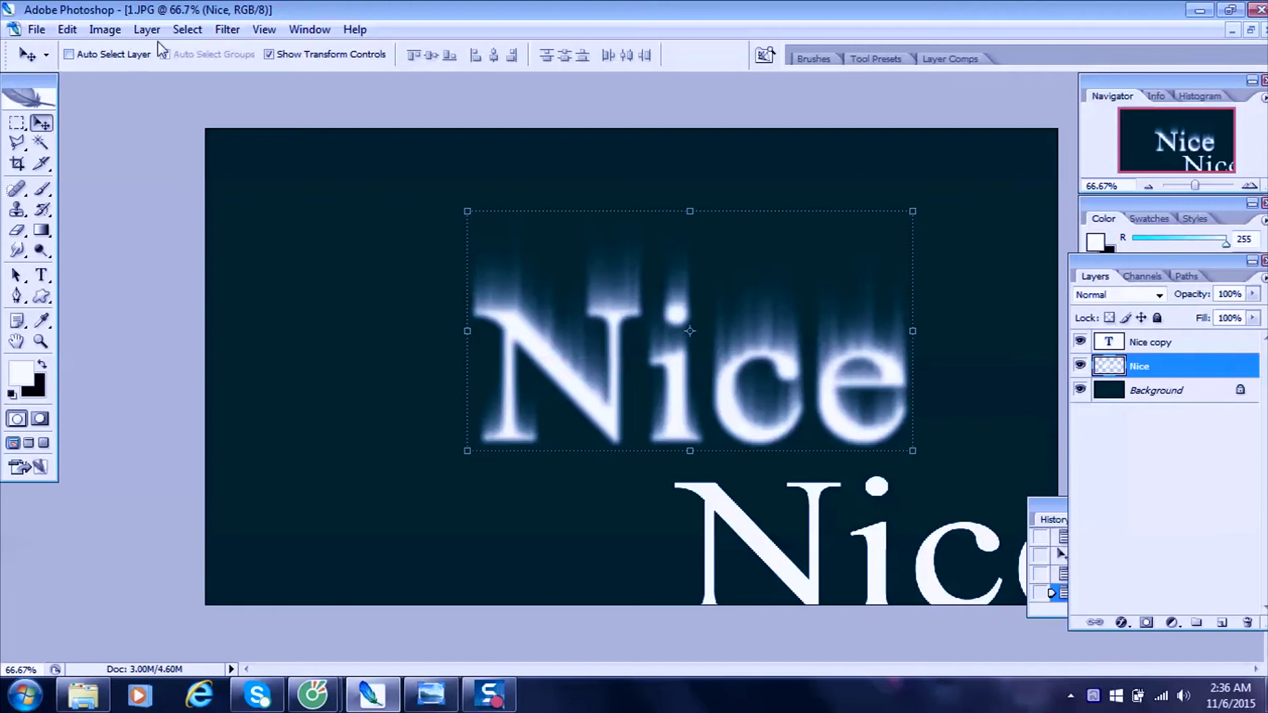
# Colorize the blurred Nice layer in Hue/Saturation and try initial tint settings.
pyautogui.click(105, 29)
pyautogui.moveTo(134, 74)
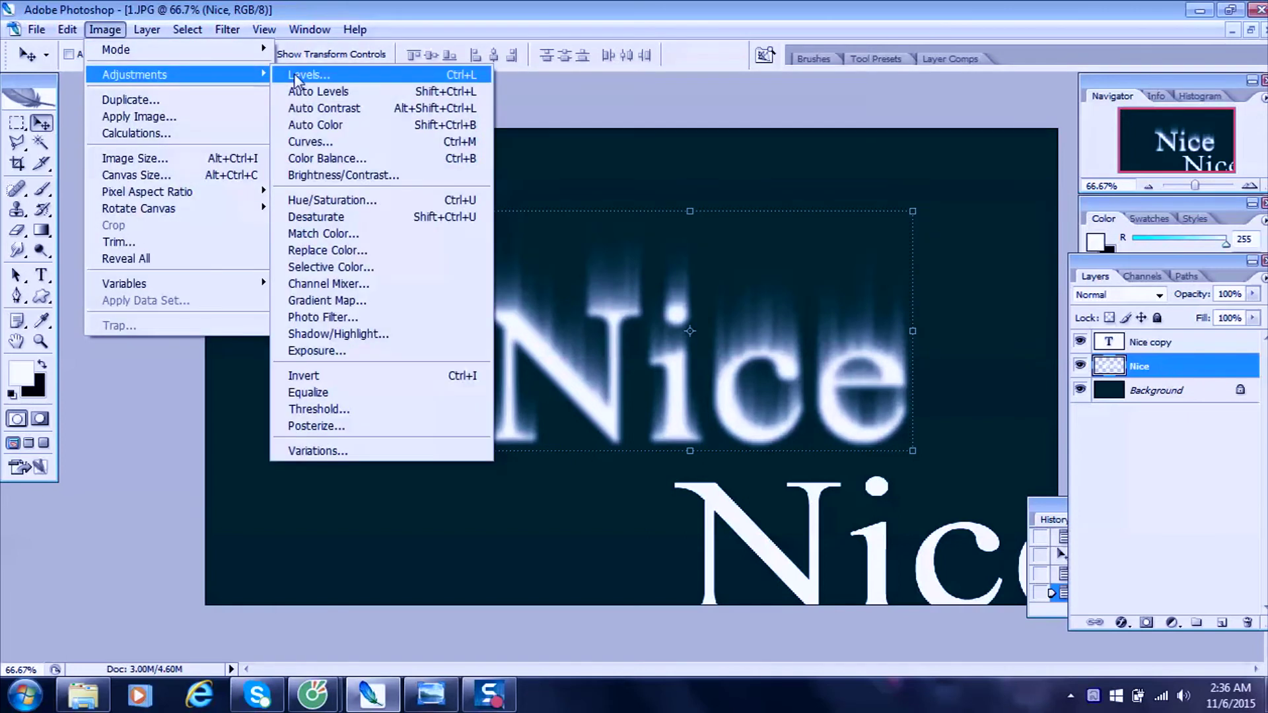
pyautogui.click(350, 200)
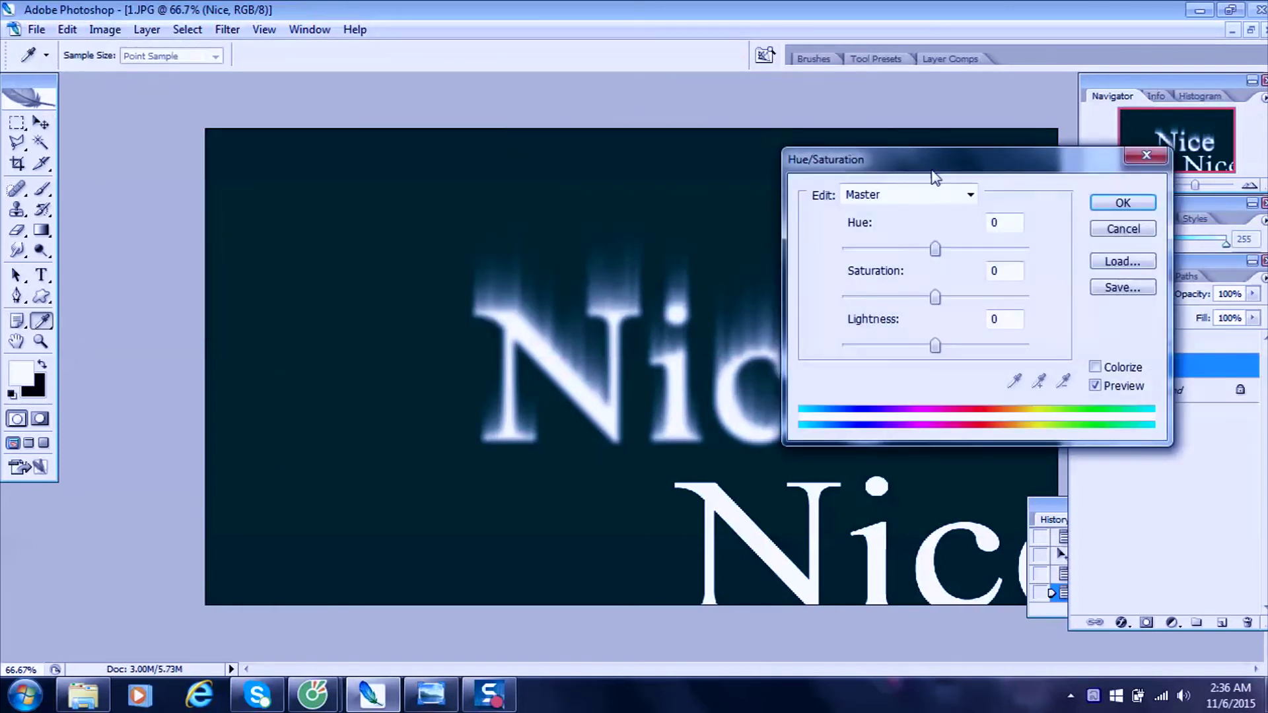
pyautogui.moveTo(935, 177)
pyautogui.mouseDown()
pyautogui.moveTo(750, 105)
pyautogui.moveTo(857, 89)
pyautogui.mouseUp()
pyautogui.click(912, 298)
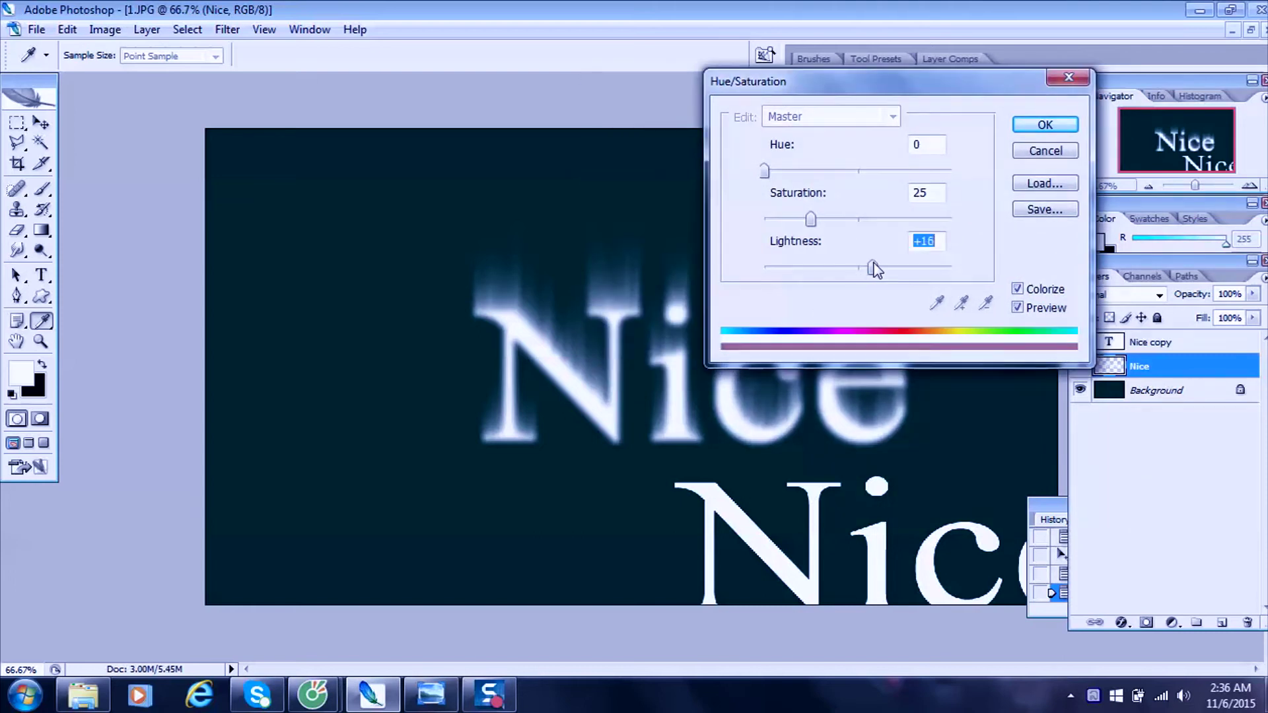
pyautogui.moveTo(857, 266); pyautogui.dragTo(864, 267)
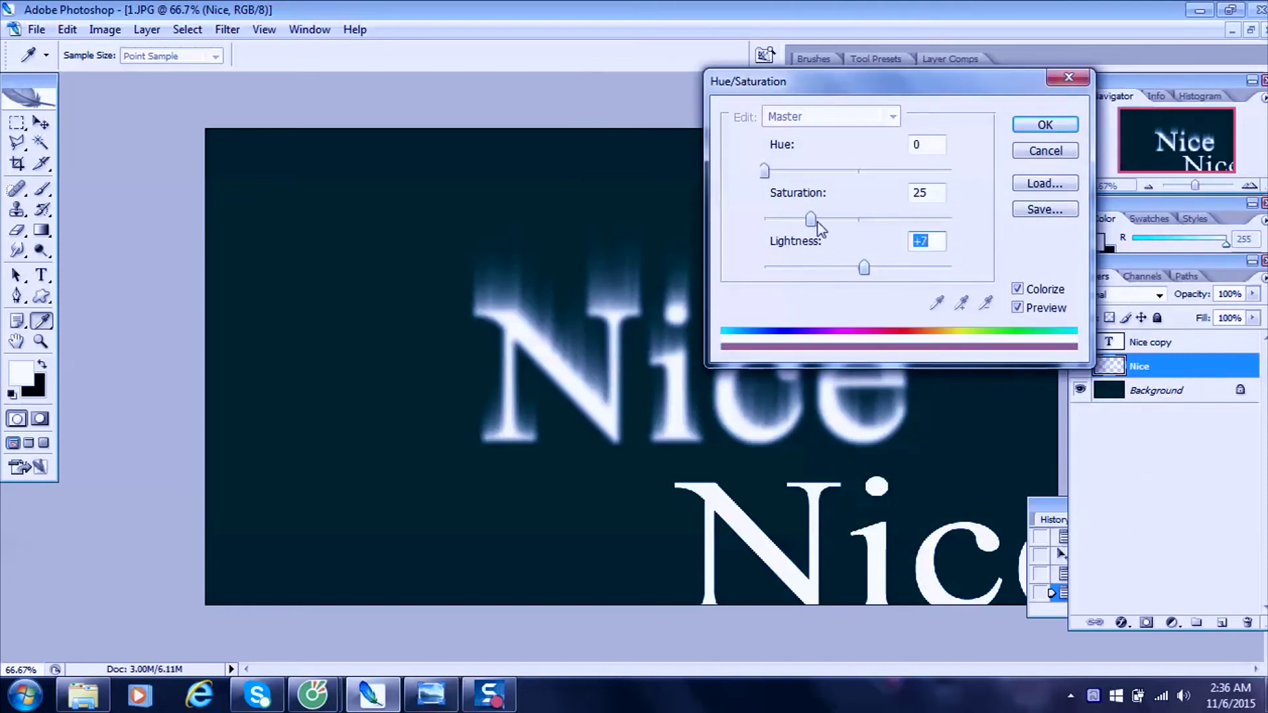
pyautogui.moveTo(811, 220); pyautogui.dragTo(952, 220)
pyautogui.moveTo(765, 171); pyautogui.dragTo(852, 173)
# Settle on Hue 68, Saturation 100, Lightness -29, then move the text up-left.
pyautogui.moveTo(951, 220)
pyautogui.mouseDown()
pyautogui.moveTo(808, 222)
pyautogui.moveTo(874, 229)
pyautogui.moveTo(845, 268)
pyautogui.mouseUp()
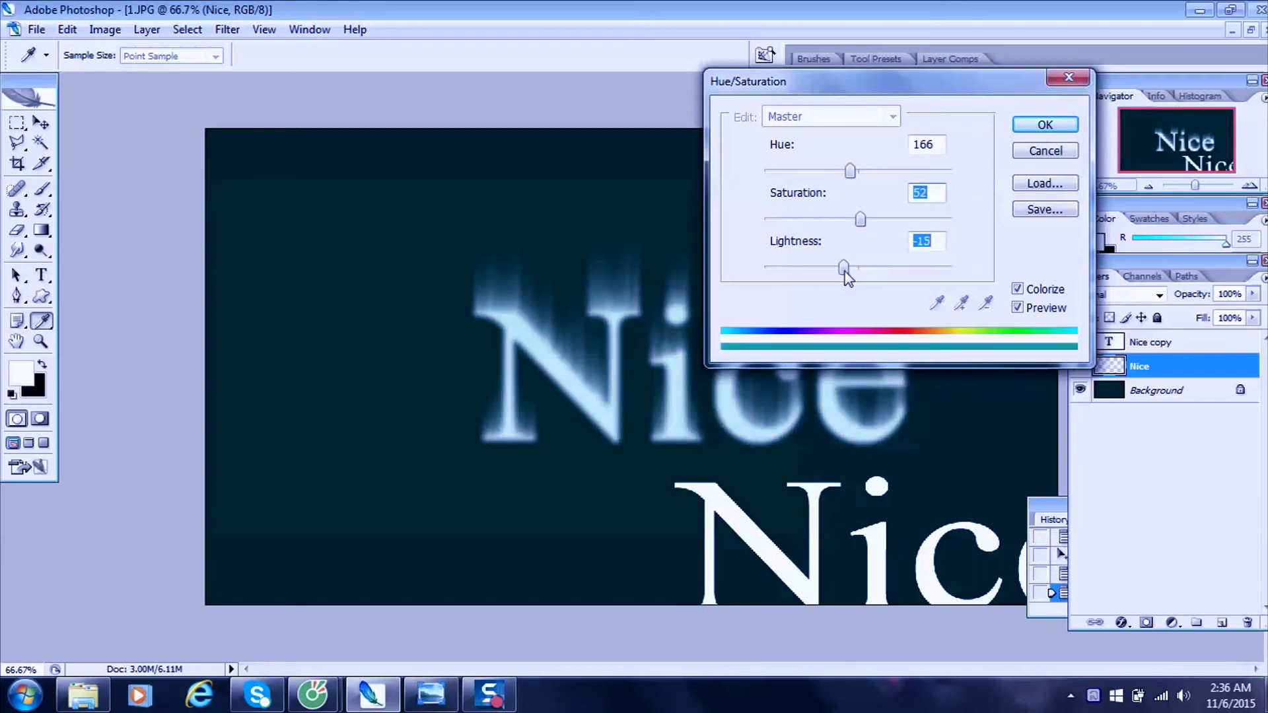
pyautogui.moveTo(860, 220); pyautogui.dragTo(943, 212)
pyautogui.moveTo(850, 172)
pyautogui.mouseDown()
pyautogui.moveTo(925, 175)
pyautogui.moveTo(750, 176)
pyautogui.moveTo(812, 178)
pyautogui.moveTo(771, 172)
pyautogui.mouseUp()
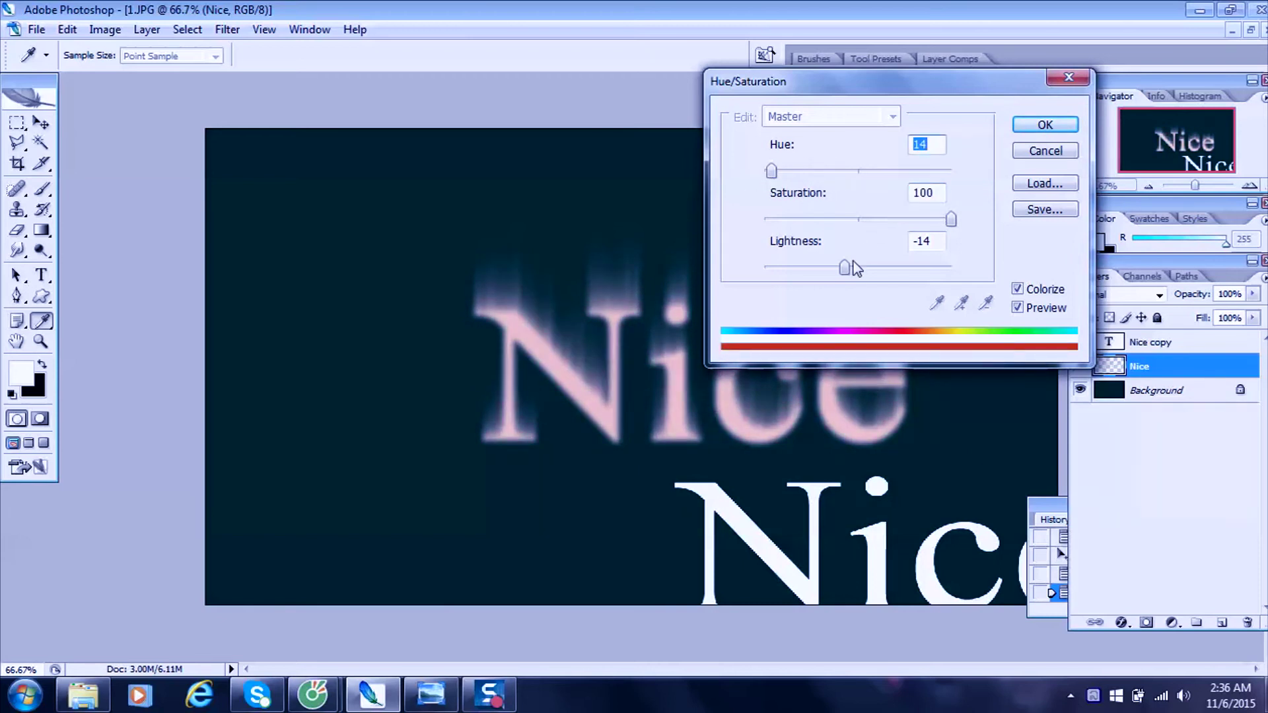
pyautogui.moveTo(845, 268)
pyautogui.mouseDown()
pyautogui.moveTo(876, 267)
pyautogui.moveTo(827, 268)
pyautogui.mouseUp()
pyautogui.moveTo(770, 176)
pyautogui.mouseDown()
pyautogui.moveTo(790, 175)
pyautogui.moveTo(758, 177)
pyautogui.moveTo(795, 176)
pyautogui.moveTo(773, 170)
pyautogui.moveTo(765, 184)
pyautogui.moveTo(802, 190)
pyautogui.mouseUp()
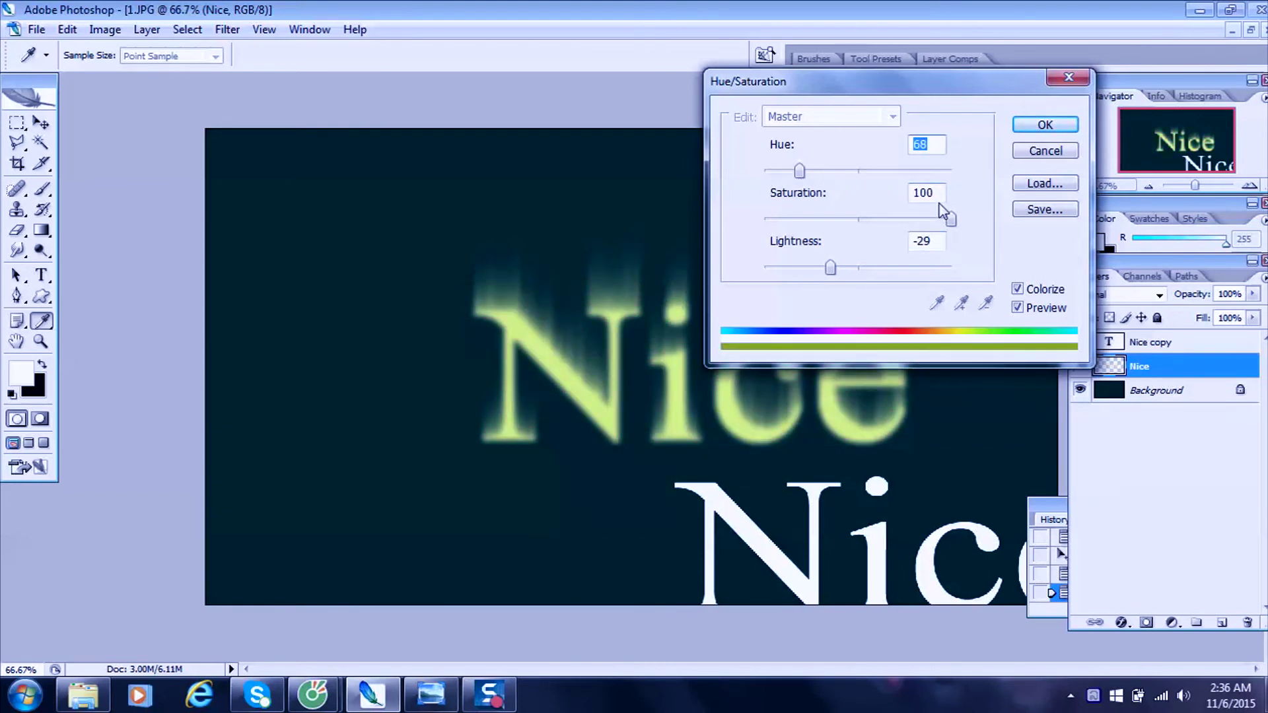
pyautogui.moveTo(950, 220); pyautogui.dragTo(866, 219)
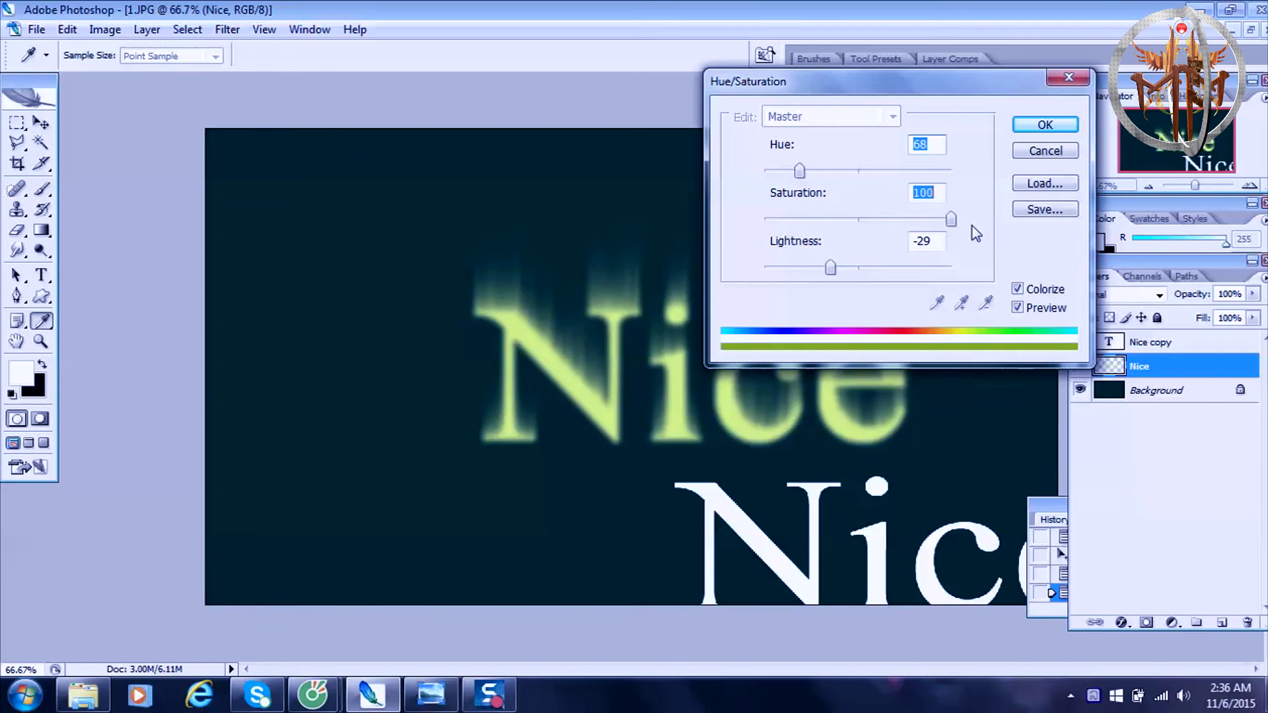
pyautogui.click(1044, 124)
pyautogui.press('v')
pyautogui.moveTo(784, 370); pyautogui.dragTo(738, 340)
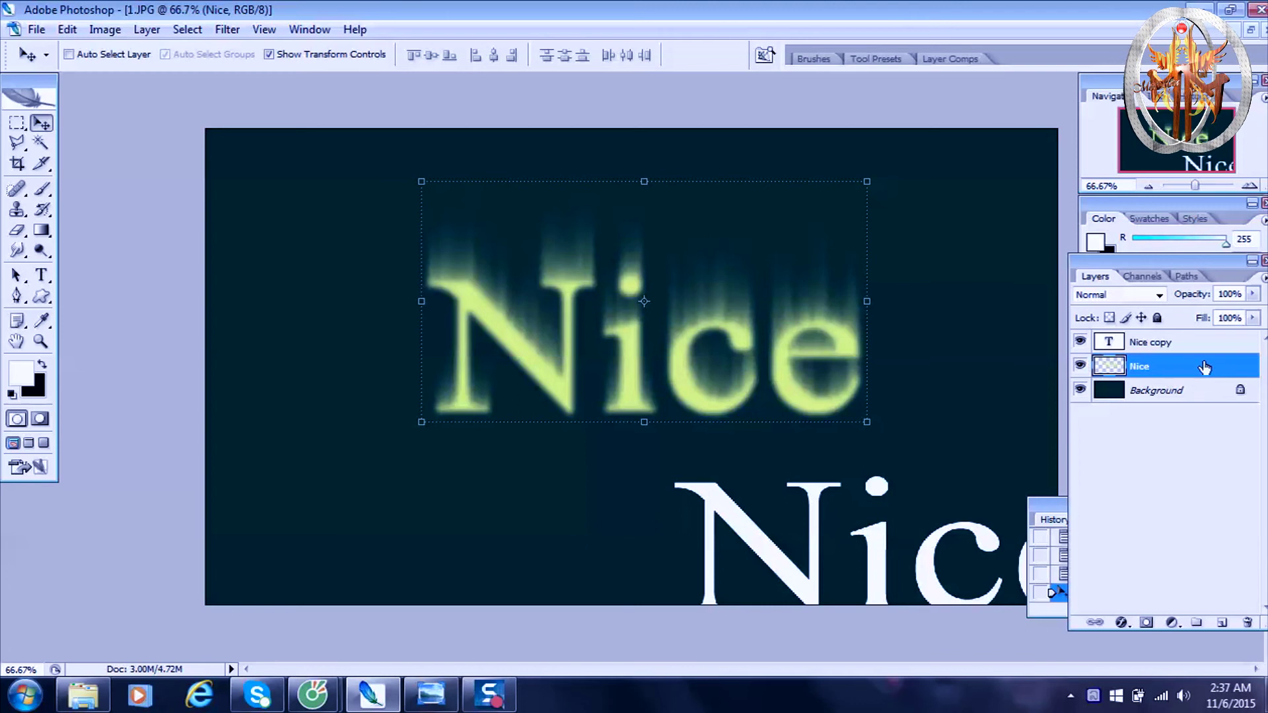
# Duplicate the glowing Nice layer and turn on Colorize in Hue/Saturation.
pyautogui.moveTo(1225, 622); pyautogui.dragTo(1223, 623)
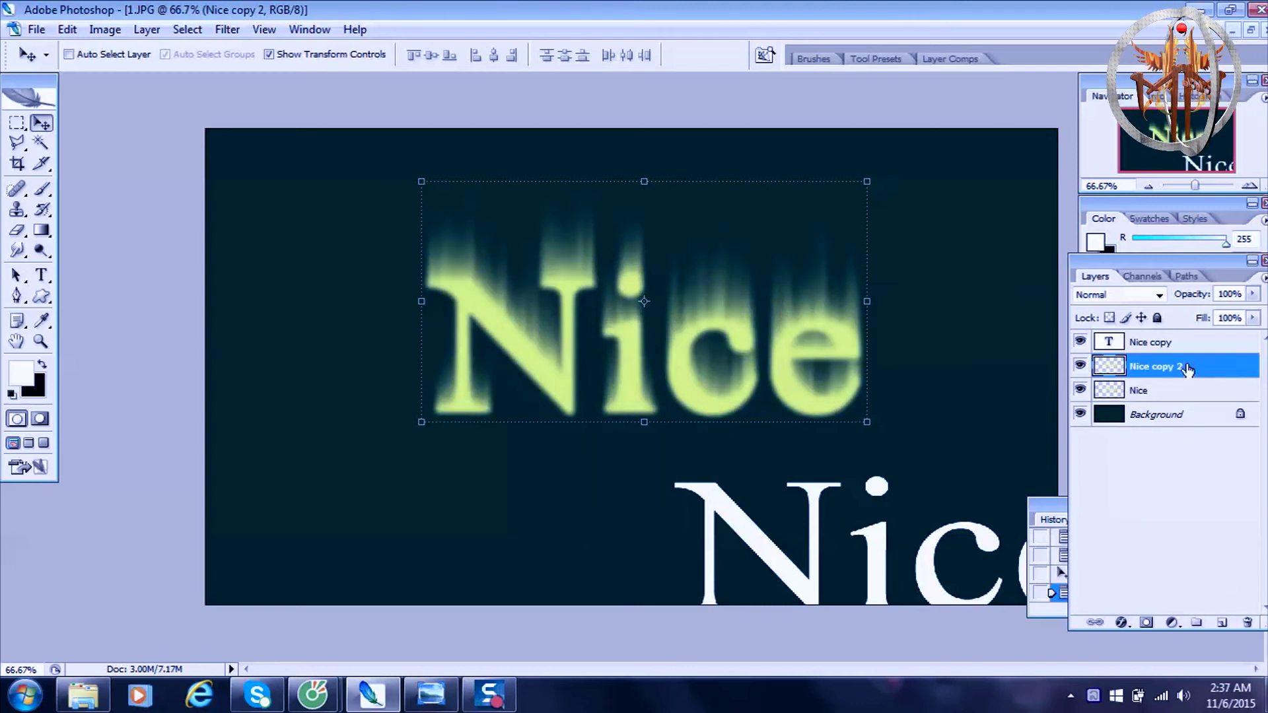
pyautogui.click(104, 29)
pyautogui.moveTo(133, 74)
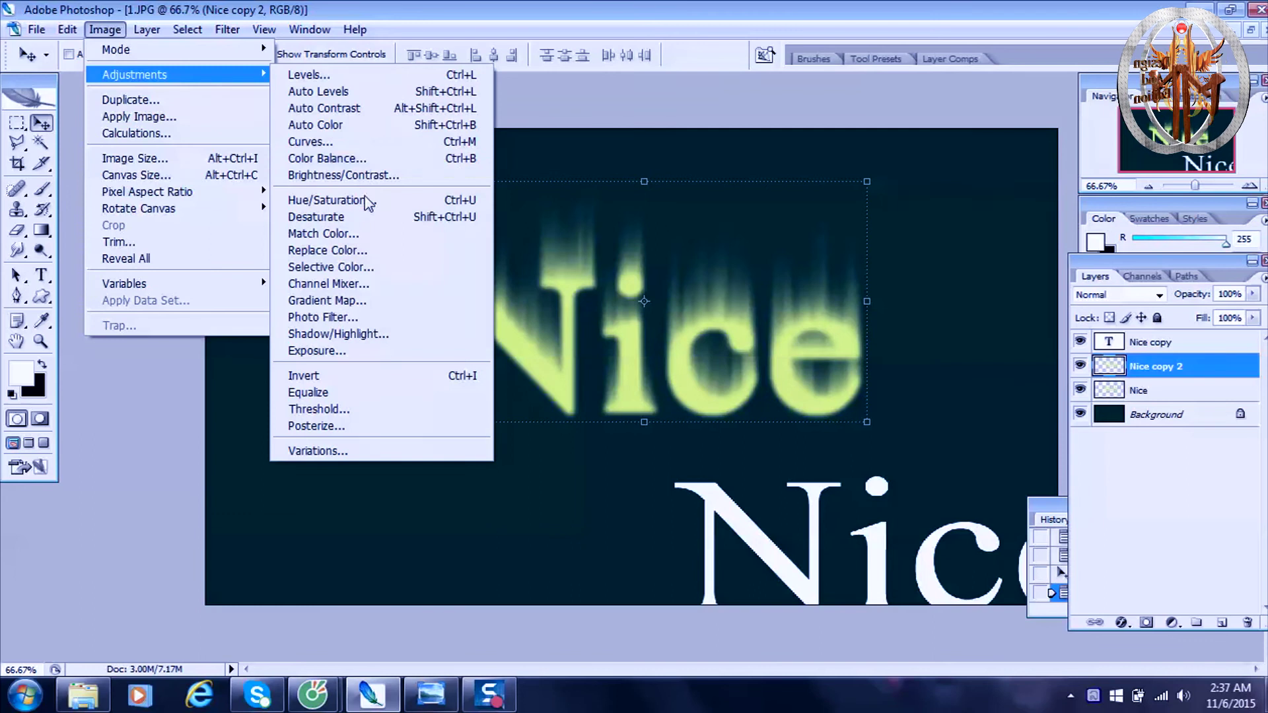
pyautogui.click(365, 200)
pyautogui.click(1017, 289)
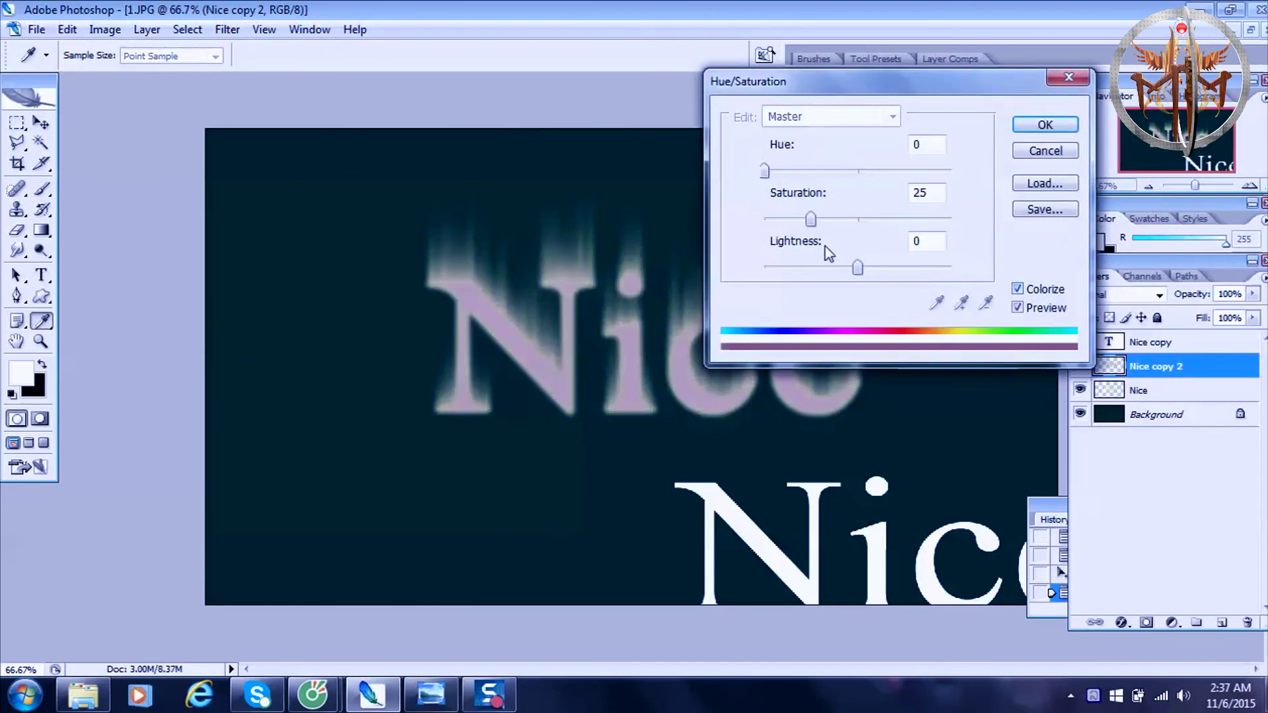
# Tint the copy orange with Hue 31, Saturation 90, Lightness -22.
pyautogui.moveTo(858, 267); pyautogui.dragTo(863, 267)
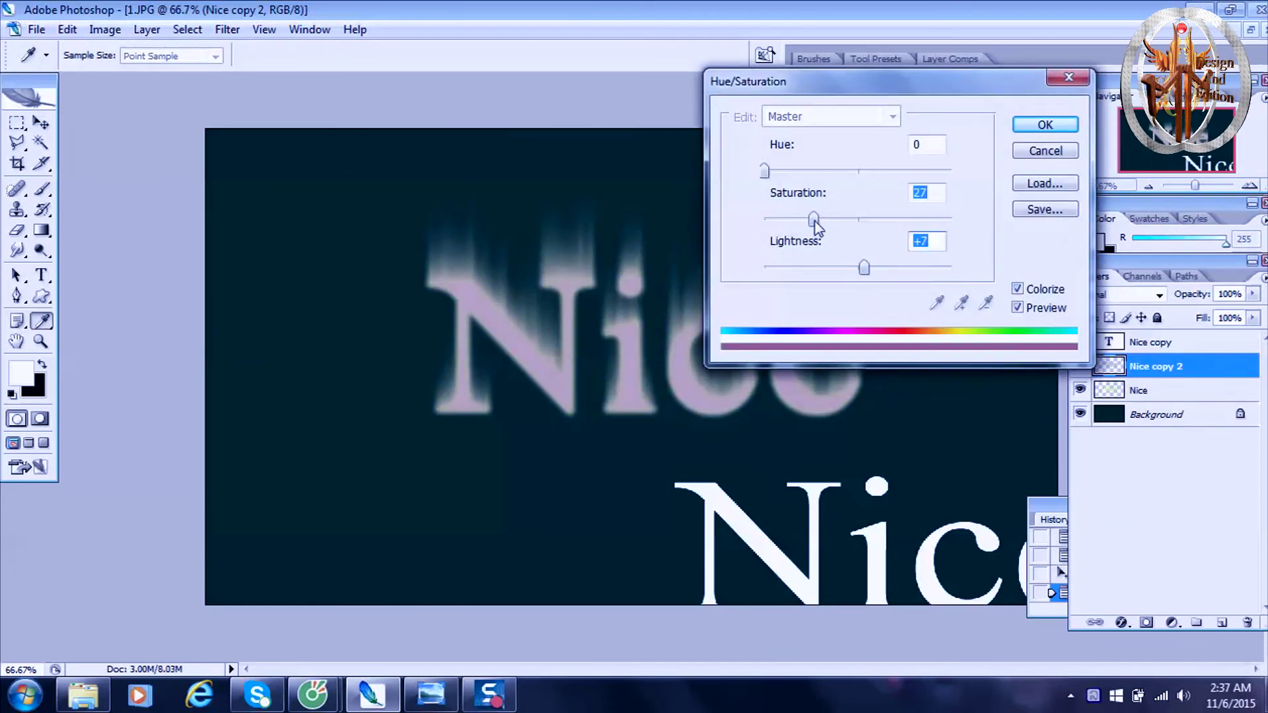
pyautogui.moveTo(810, 219); pyautogui.dragTo(942, 219)
pyautogui.moveTo(765, 171); pyautogui.dragTo(945, 203)
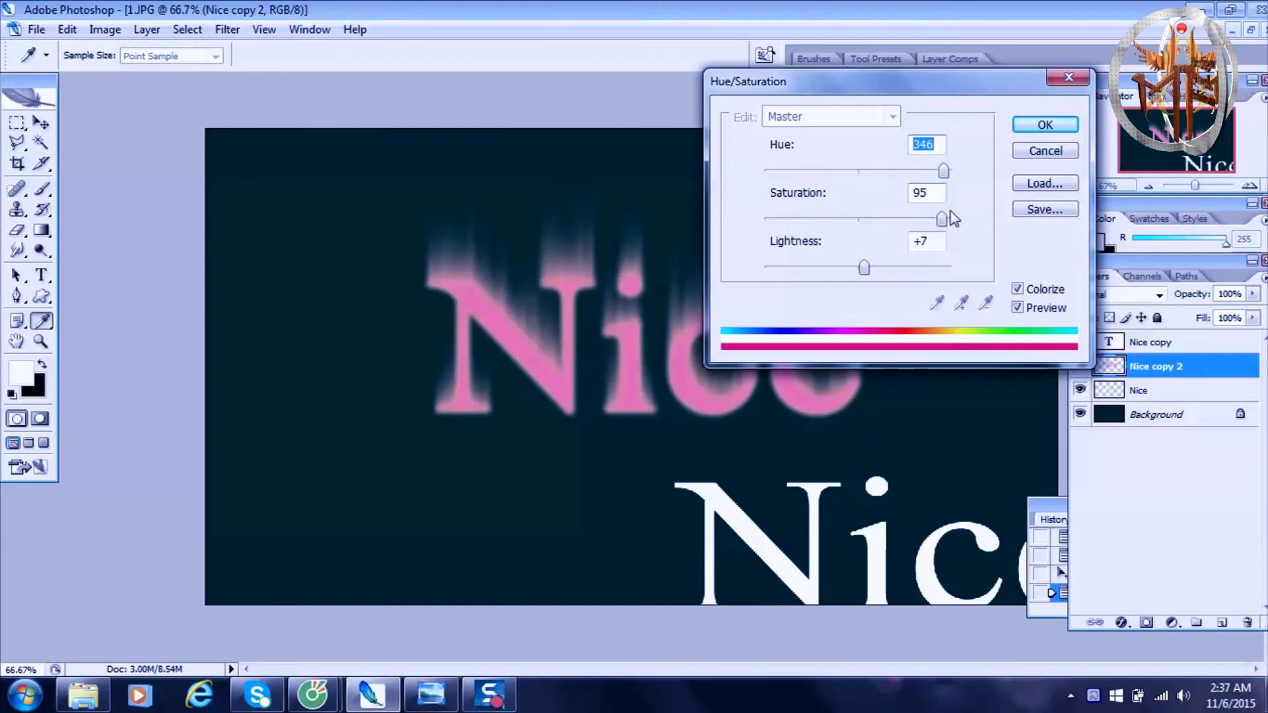
pyautogui.moveTo(869, 265)
pyautogui.mouseDown()
pyautogui.moveTo(843, 267)
pyautogui.moveTo(901, 266)
pyautogui.moveTo(837, 267)
pyautogui.mouseUp()
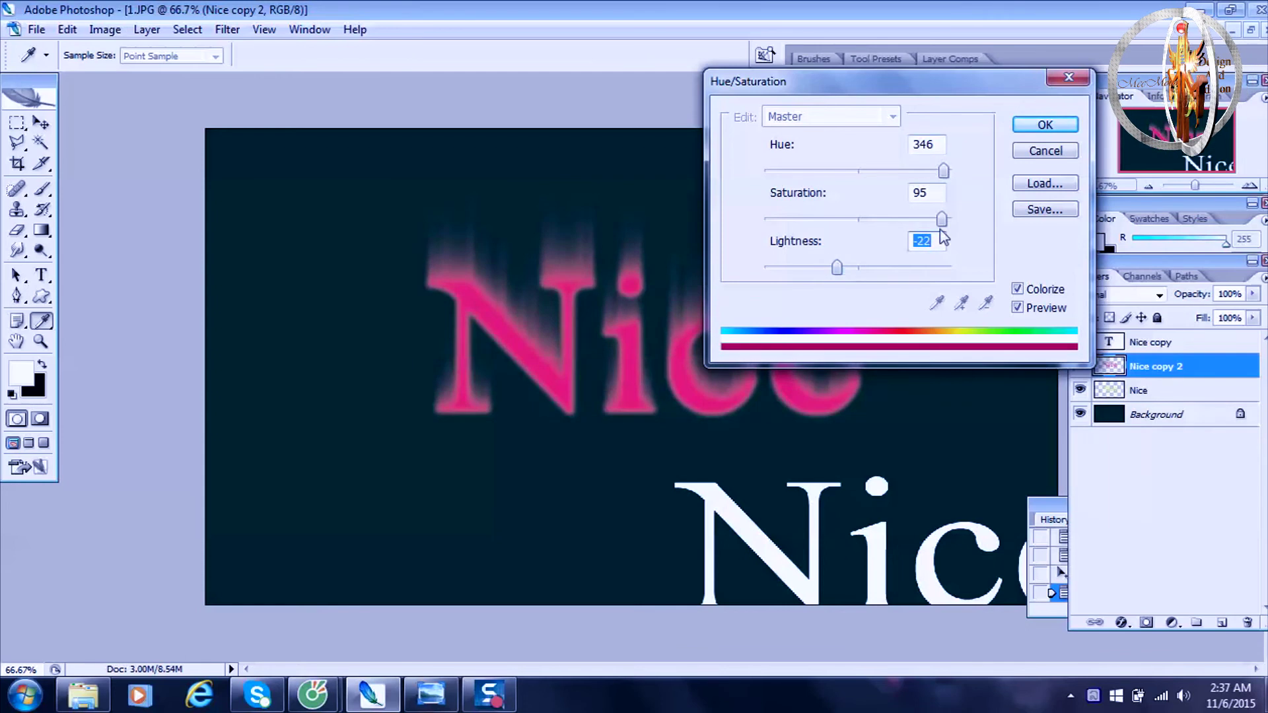
pyautogui.moveTo(942, 219)
pyautogui.mouseDown()
pyautogui.moveTo(904, 220)
pyautogui.moveTo(931, 221)
pyautogui.mouseUp()
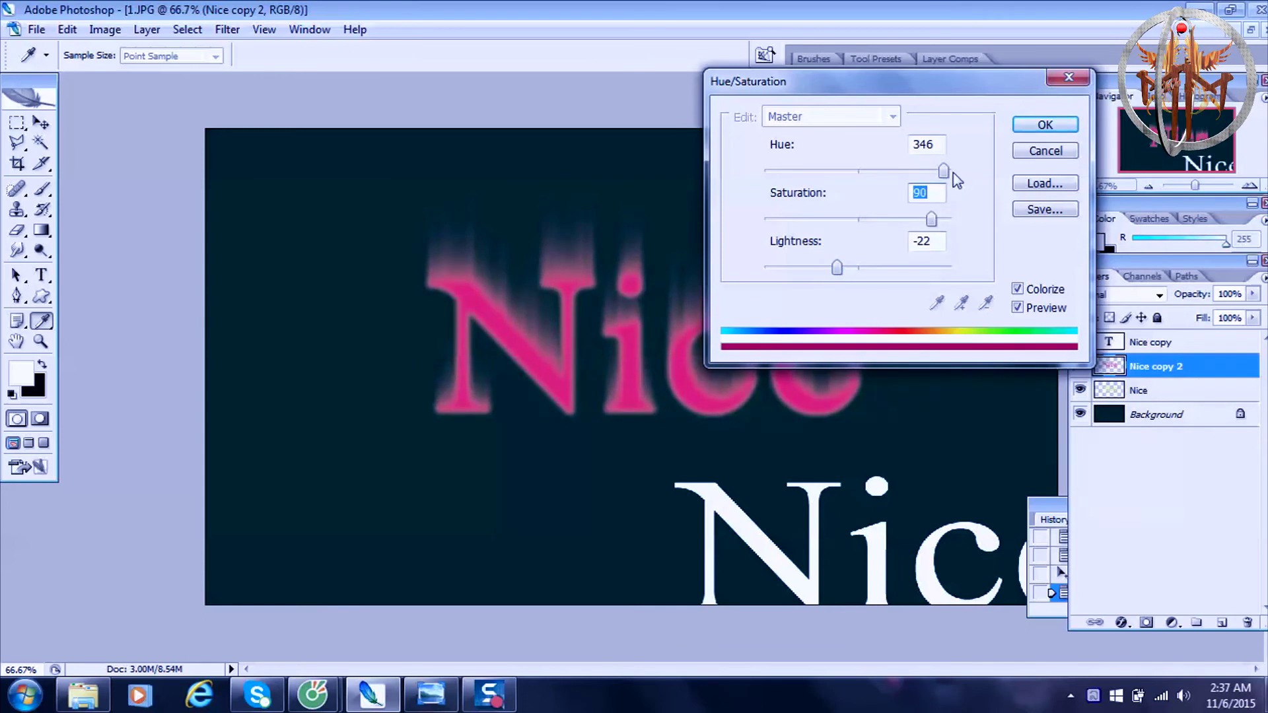
pyautogui.moveTo(944, 171); pyautogui.dragTo(781, 172)
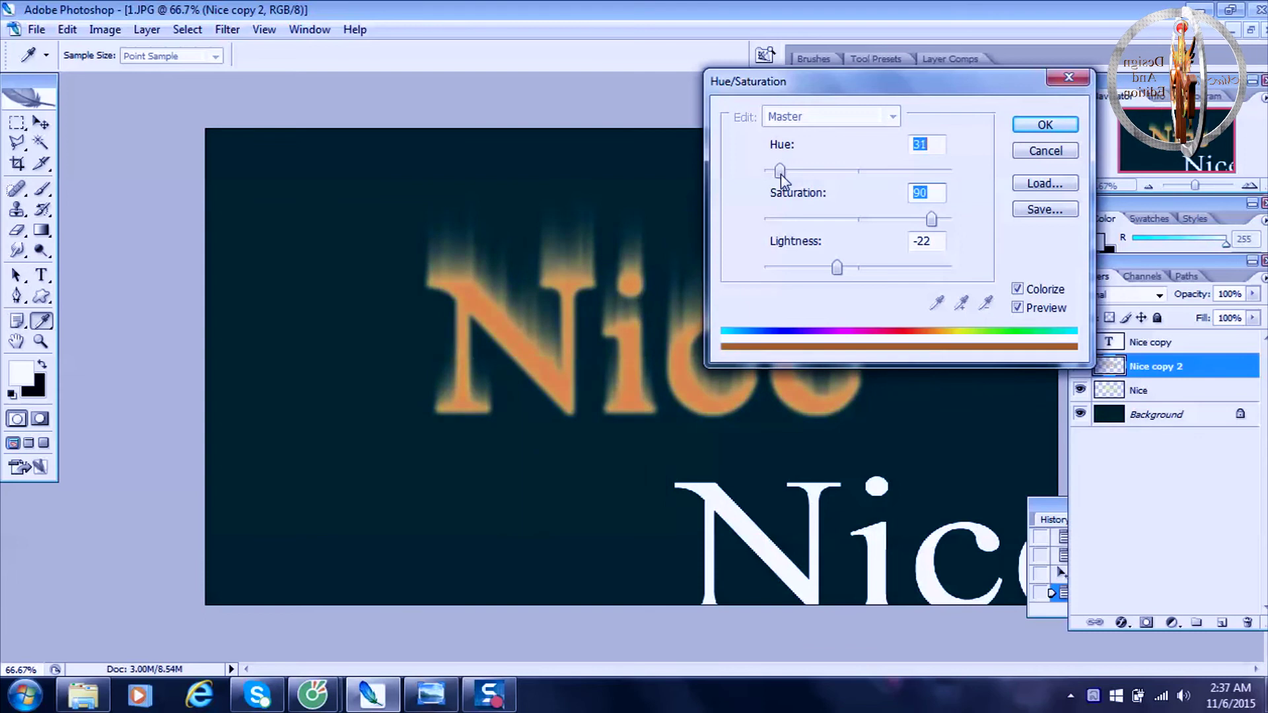
pyautogui.click(1018, 132)
# Set the Nice copy 2 layer's blend mode to Color Dodge.
pyautogui.press('v')
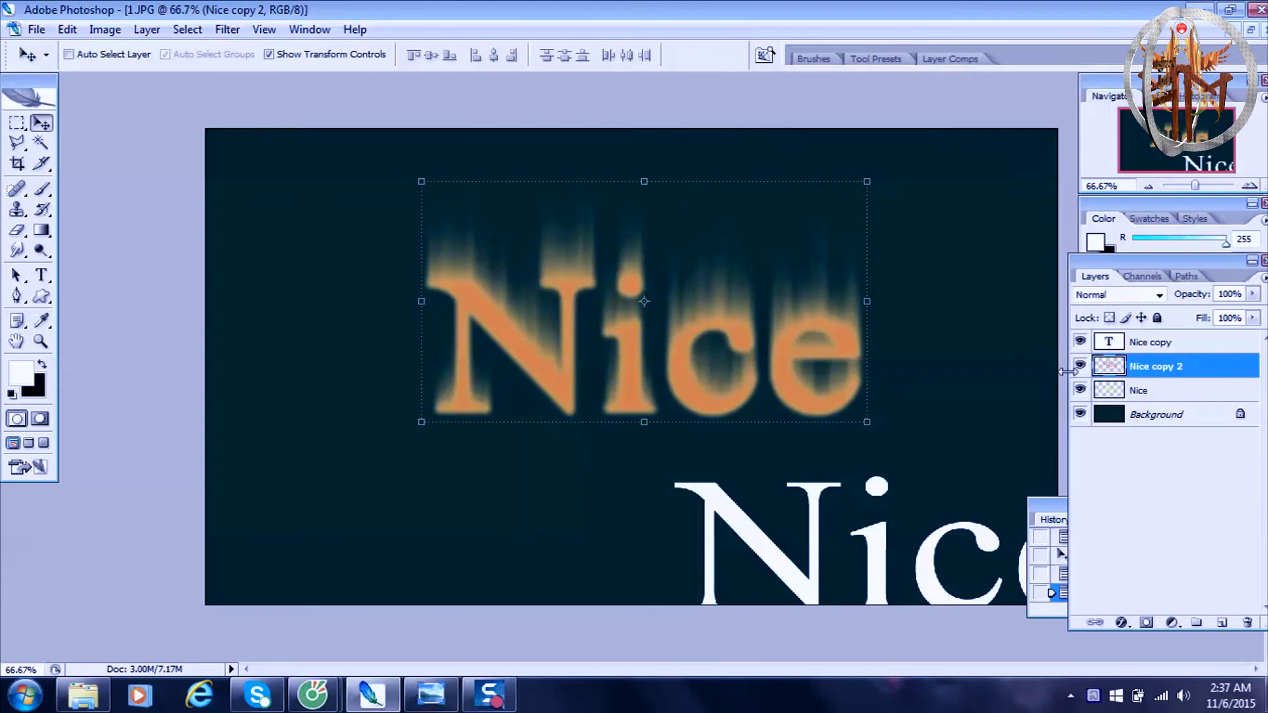
pyautogui.click(1160, 296)
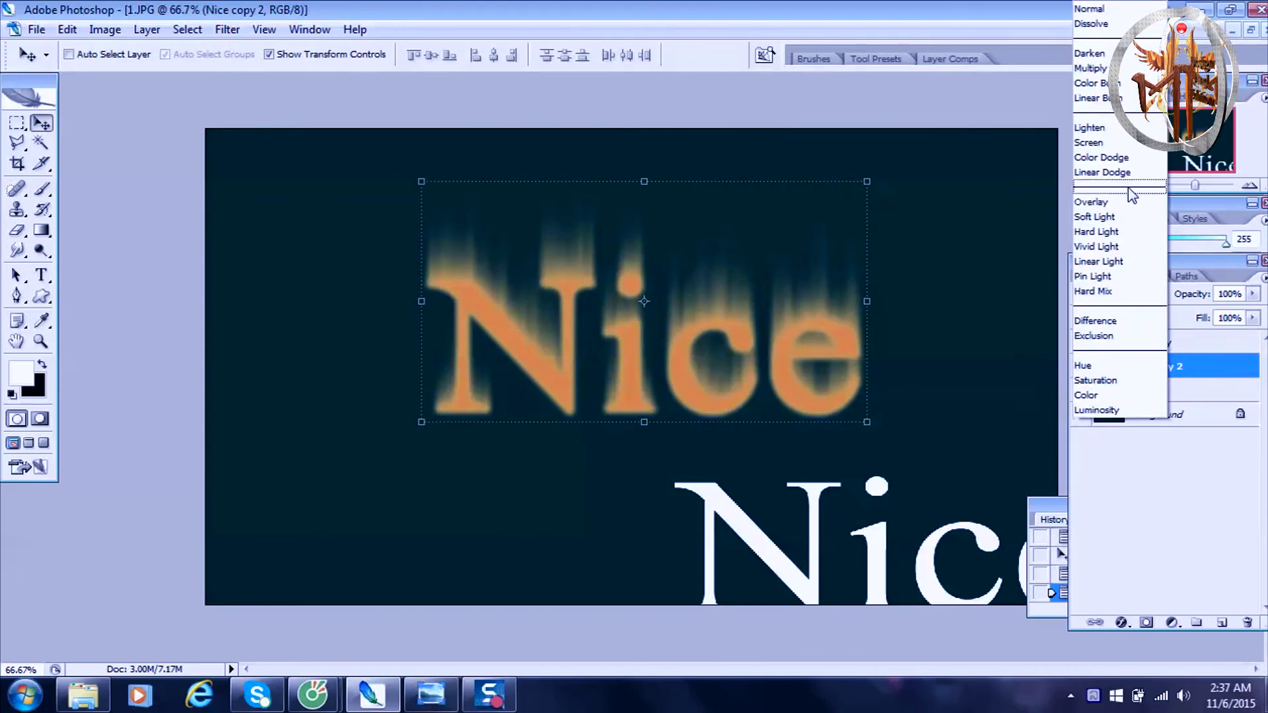
pyautogui.click(1127, 158)
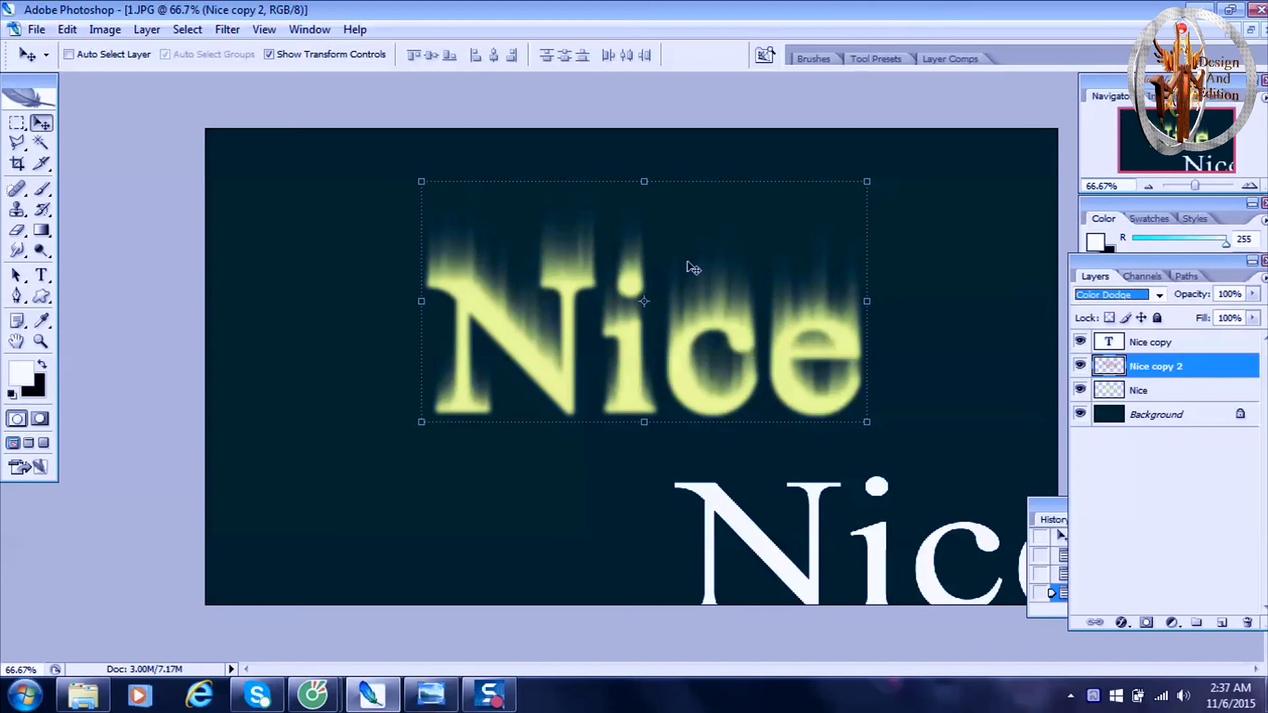
# Colorize the Nice layer a cream tint with Hue/Saturation.
pyautogui.click(1175, 389)
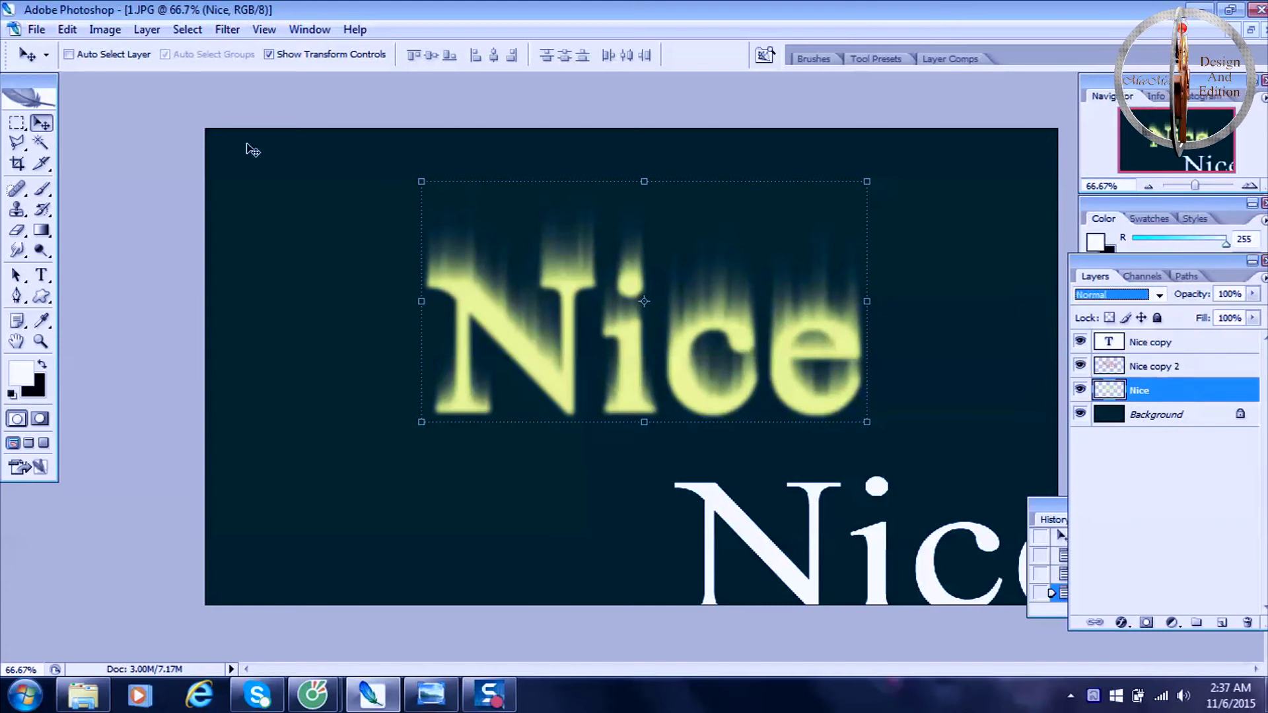
pyautogui.click(105, 30)
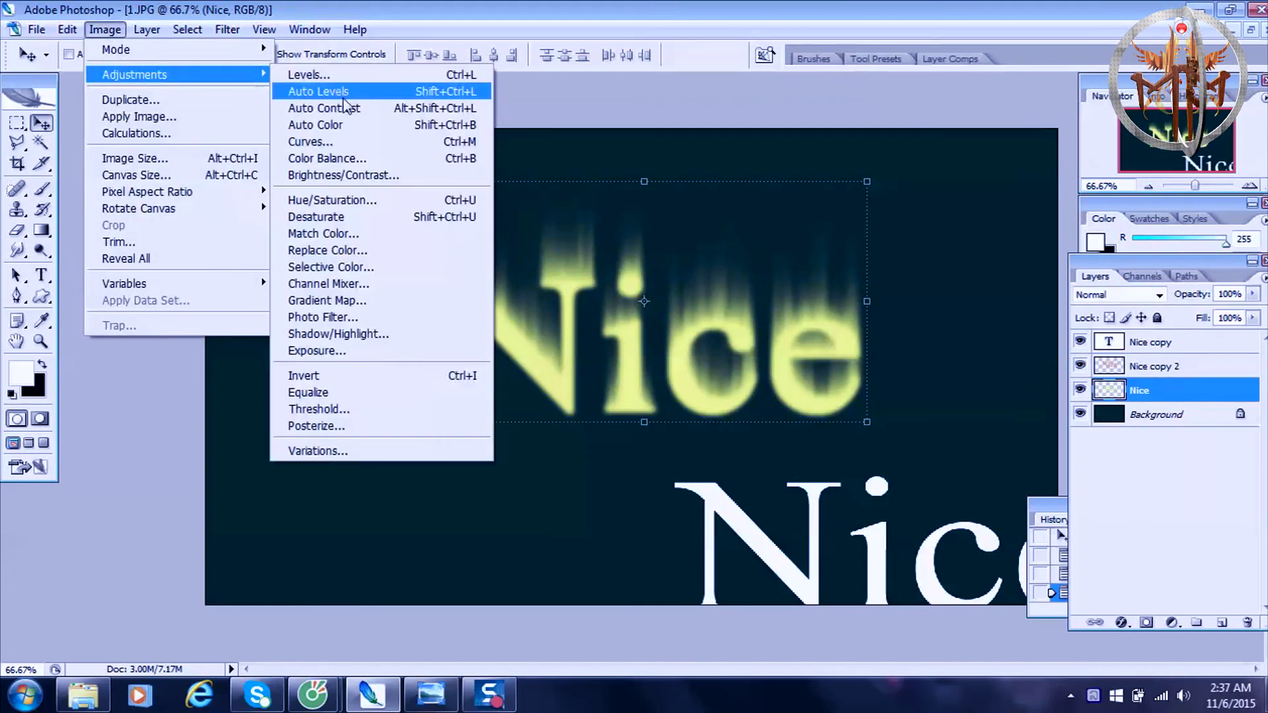
pyautogui.click(310, 194)
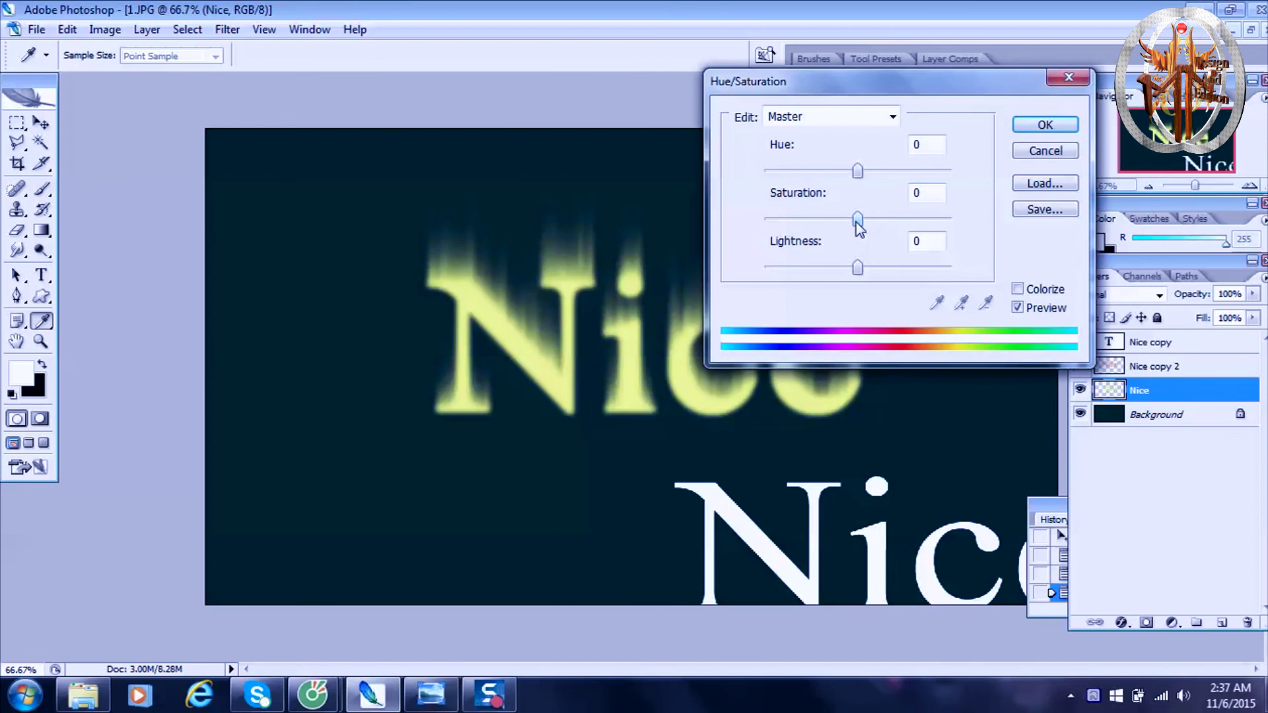
pyautogui.click(1018, 289)
pyautogui.moveTo(810, 220); pyautogui.dragTo(872, 220)
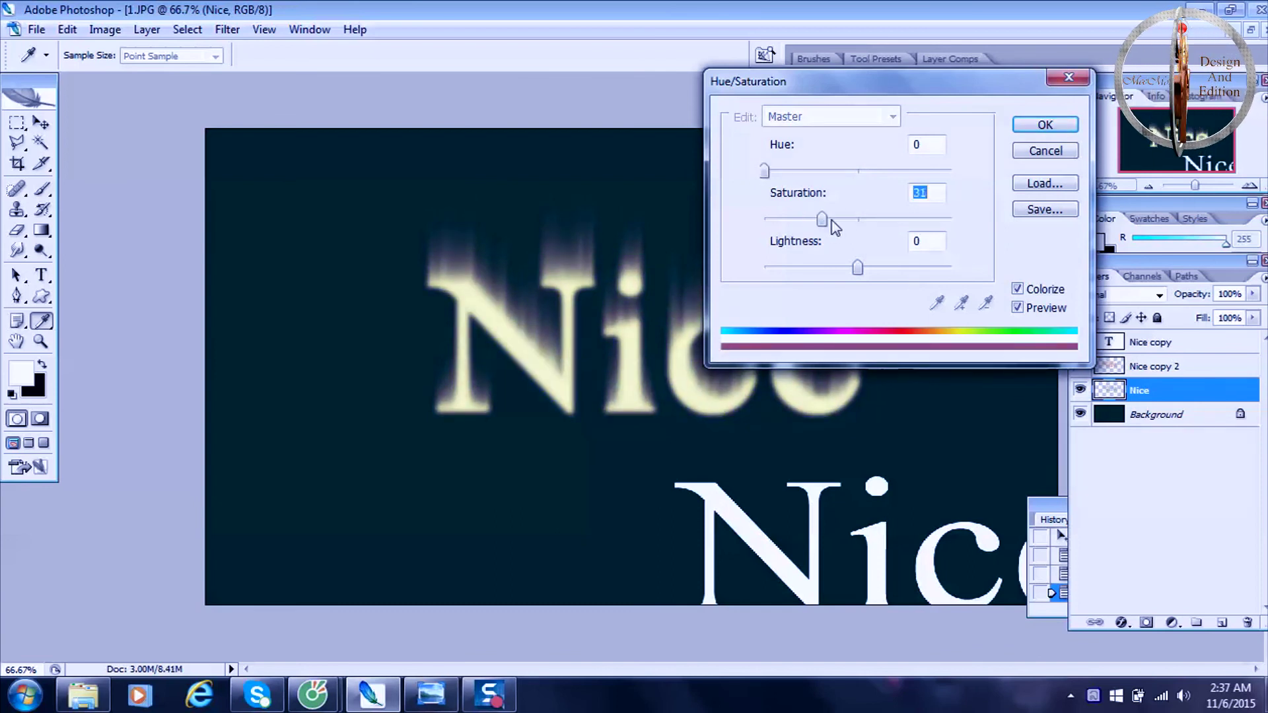
pyautogui.moveTo(765, 171); pyautogui.dragTo(951, 173)
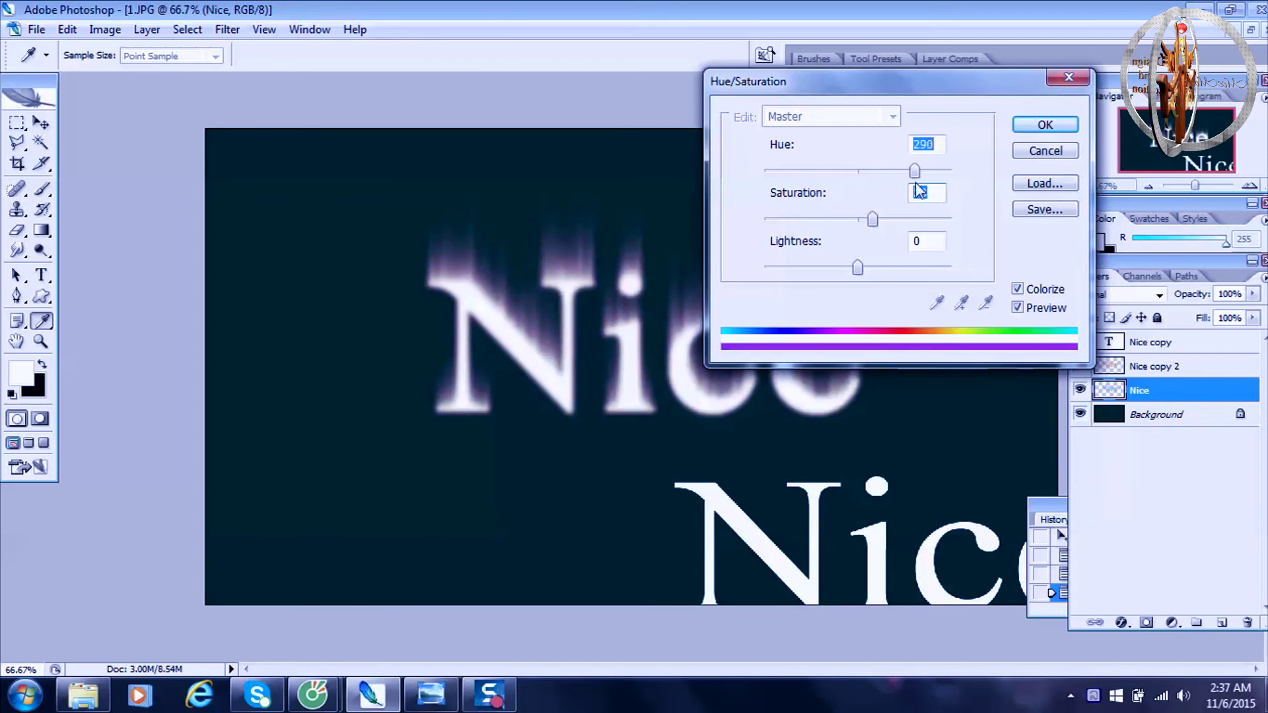
pyautogui.click(1045, 125)
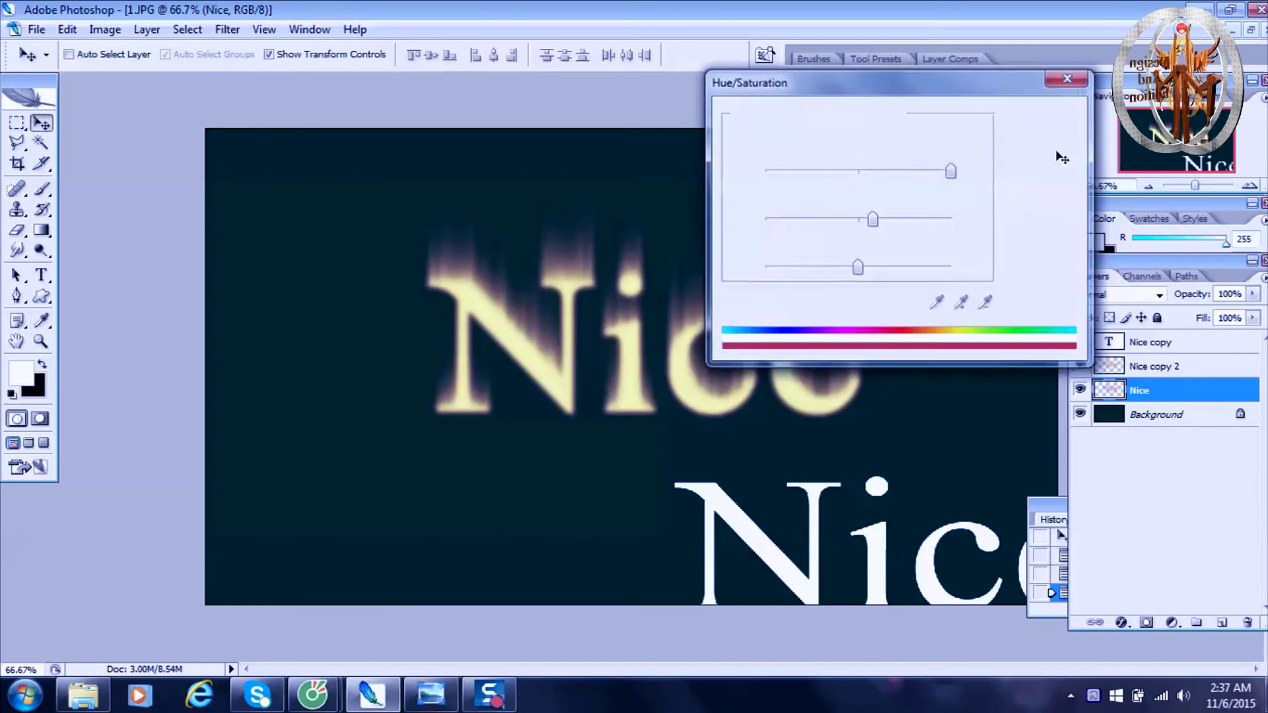
pyautogui.press('v')
# Set the Nice layer's blend mode to Color Dodge too.
pyautogui.click(1153, 366)
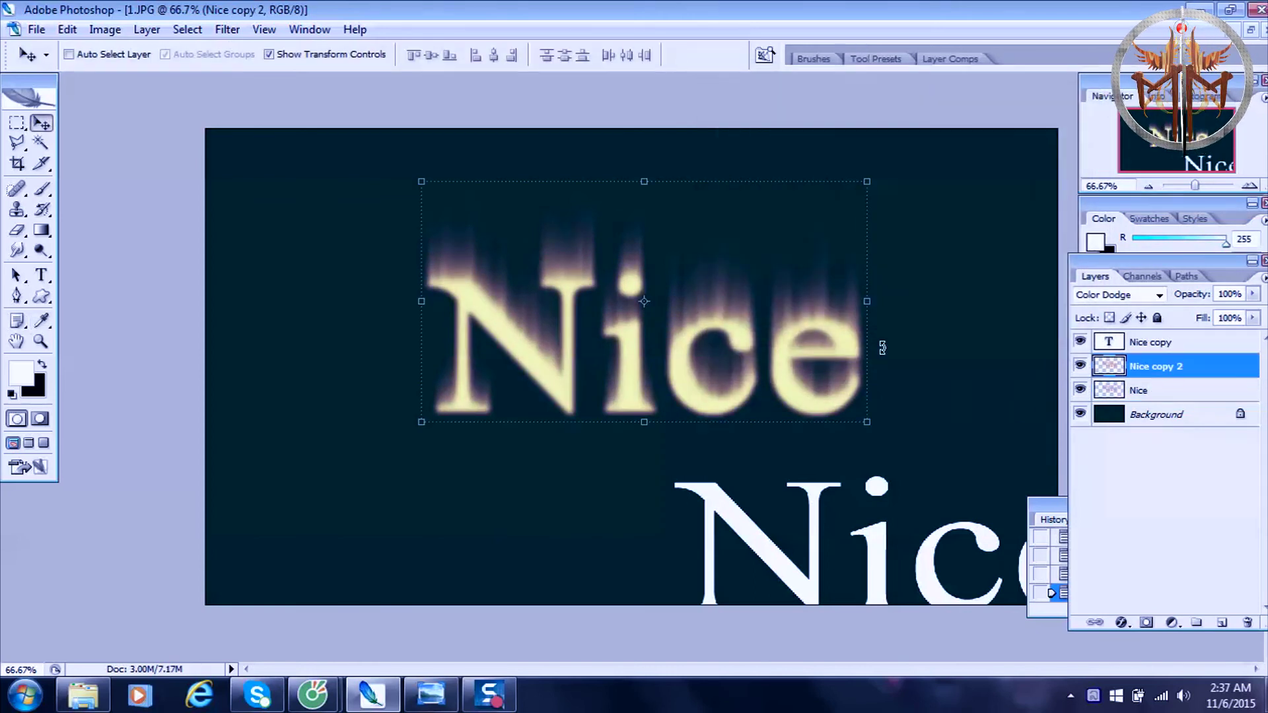
pyautogui.click(1152, 390)
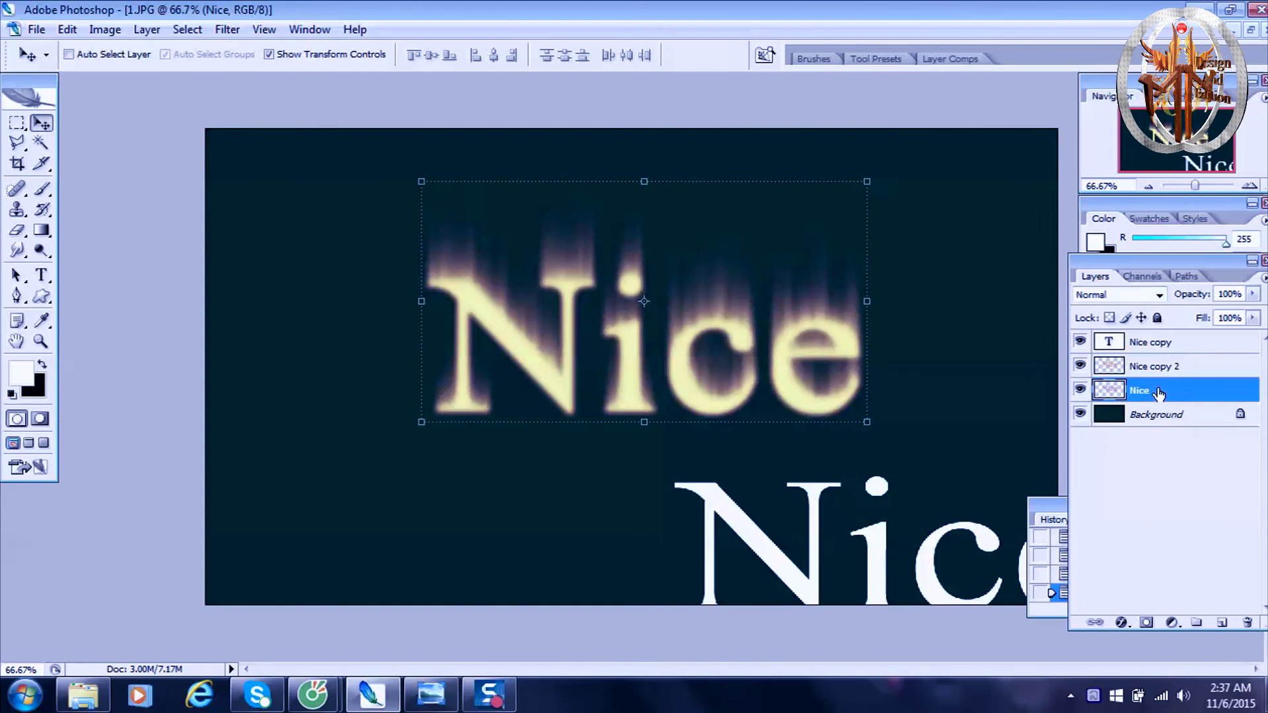
pyautogui.click(1137, 295)
pyautogui.click(1143, 158)
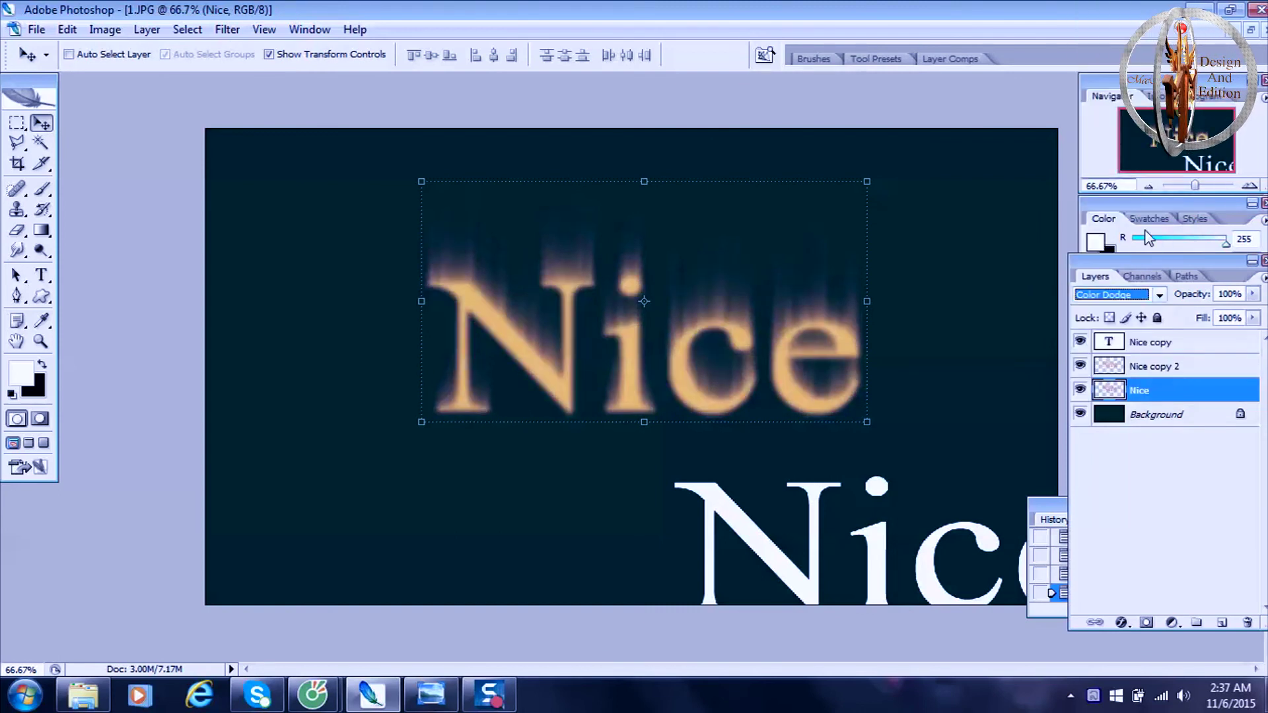
pyautogui.click(1169, 368)
# Merge Nice copy 2 down into the Nice layer and bring up Hue/Saturation.
pyautogui.rightClick(1165, 368)
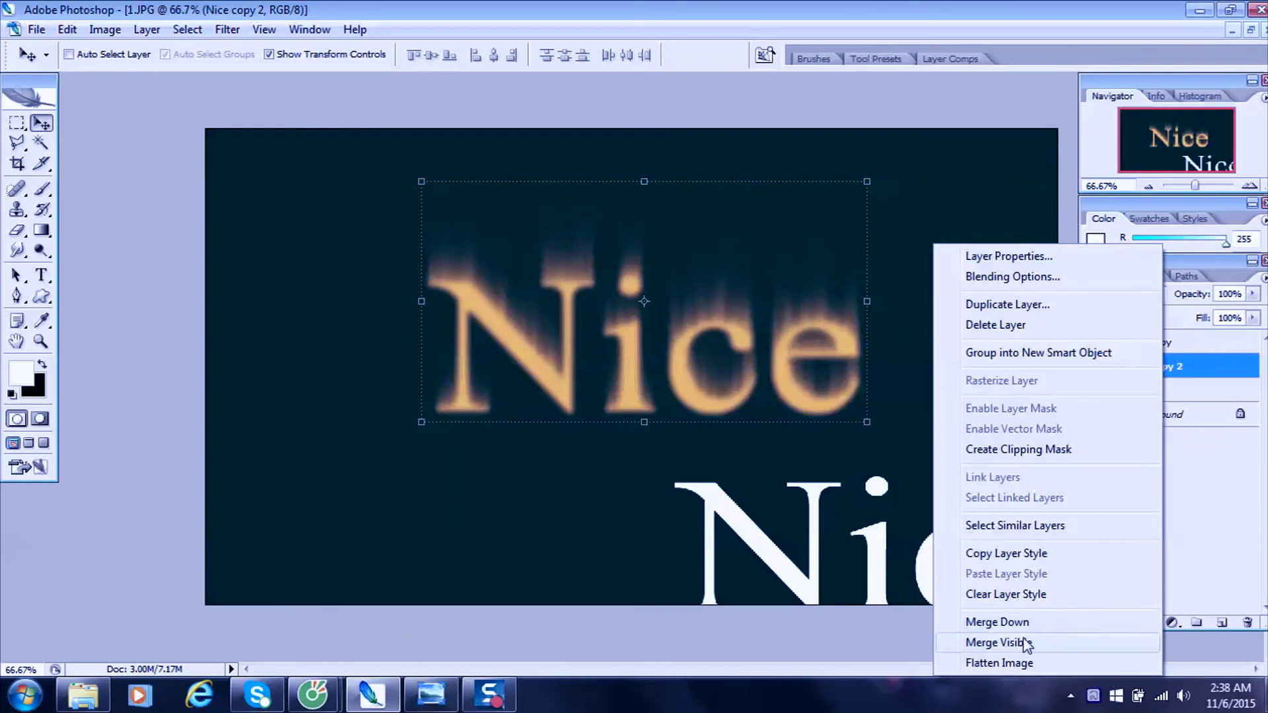
pyautogui.click(1031, 616)
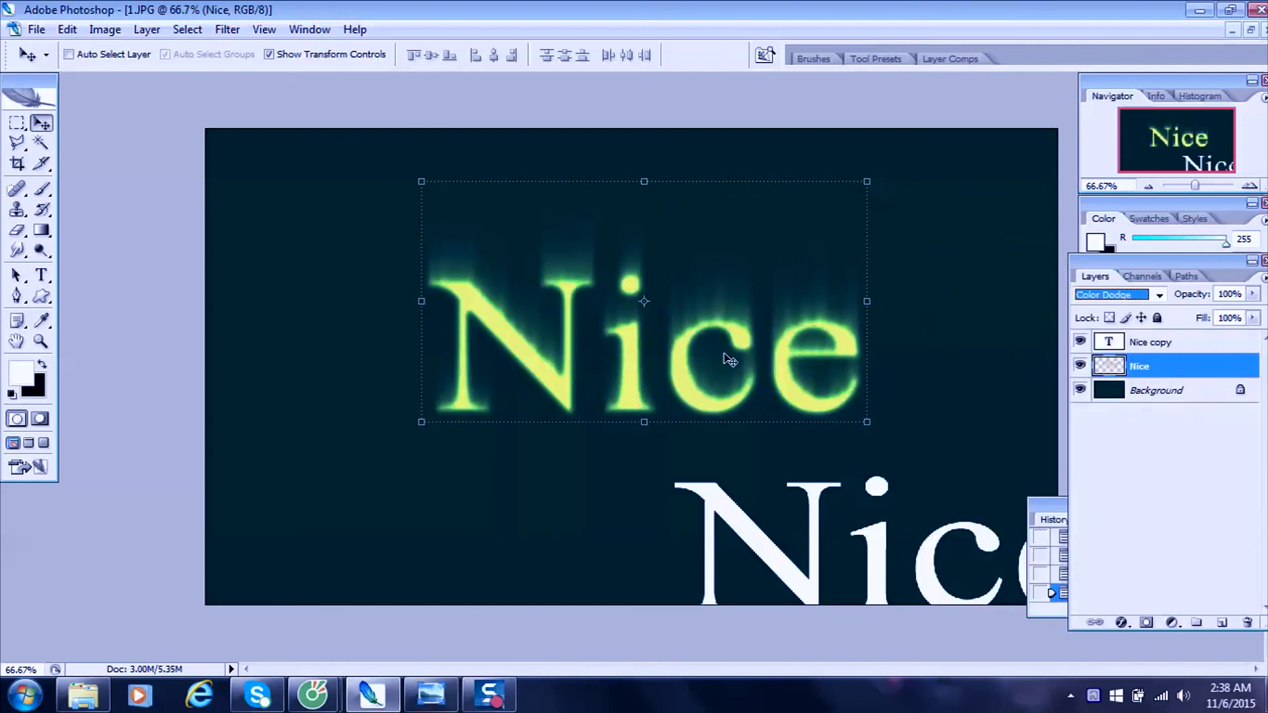
pyautogui.click(105, 29)
pyautogui.moveTo(133, 74)
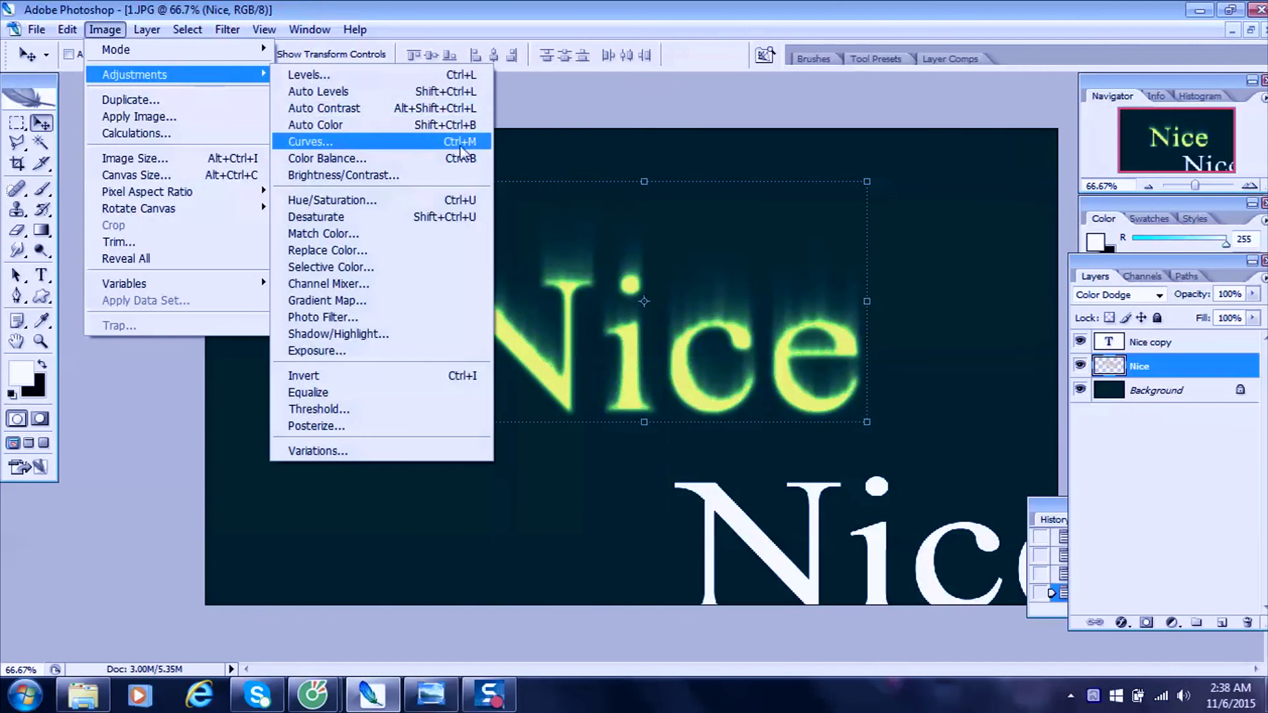
pyautogui.click(419, 199)
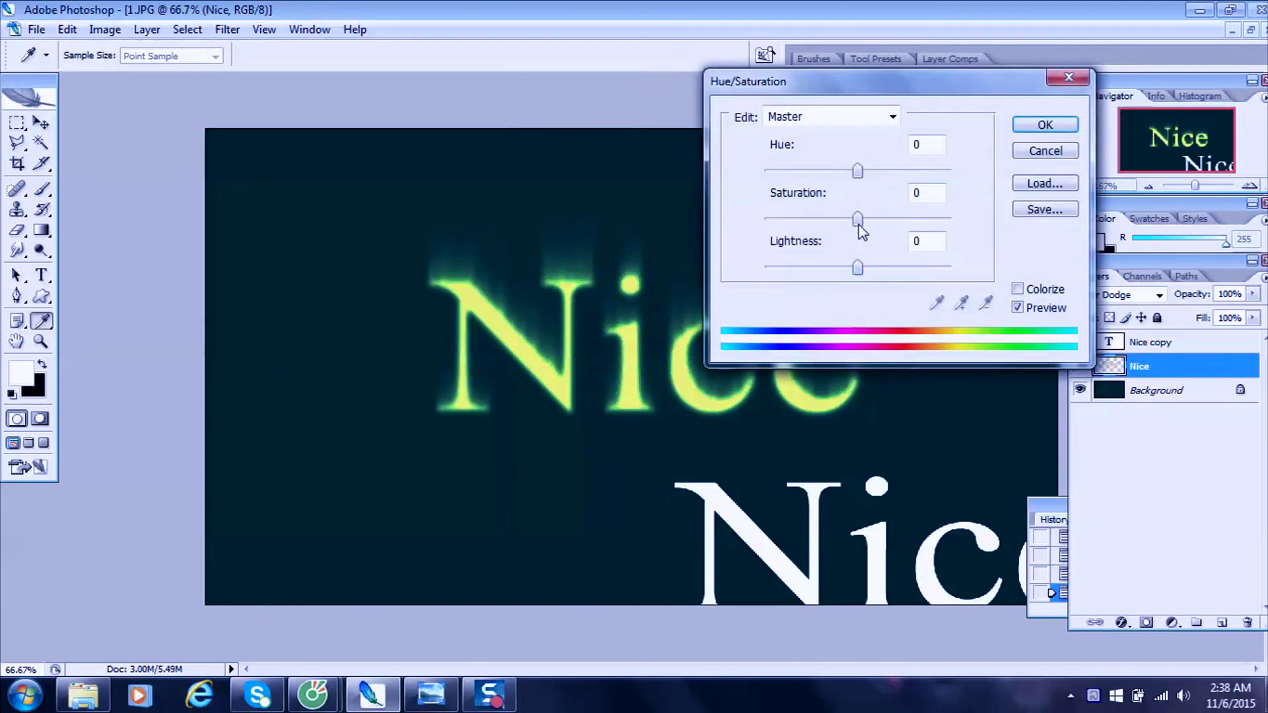
# Set Saturation +38, Lightness +5, Hue -24, then nudge the flames left.
pyautogui.moveTo(857, 219); pyautogui.dragTo(890, 219)
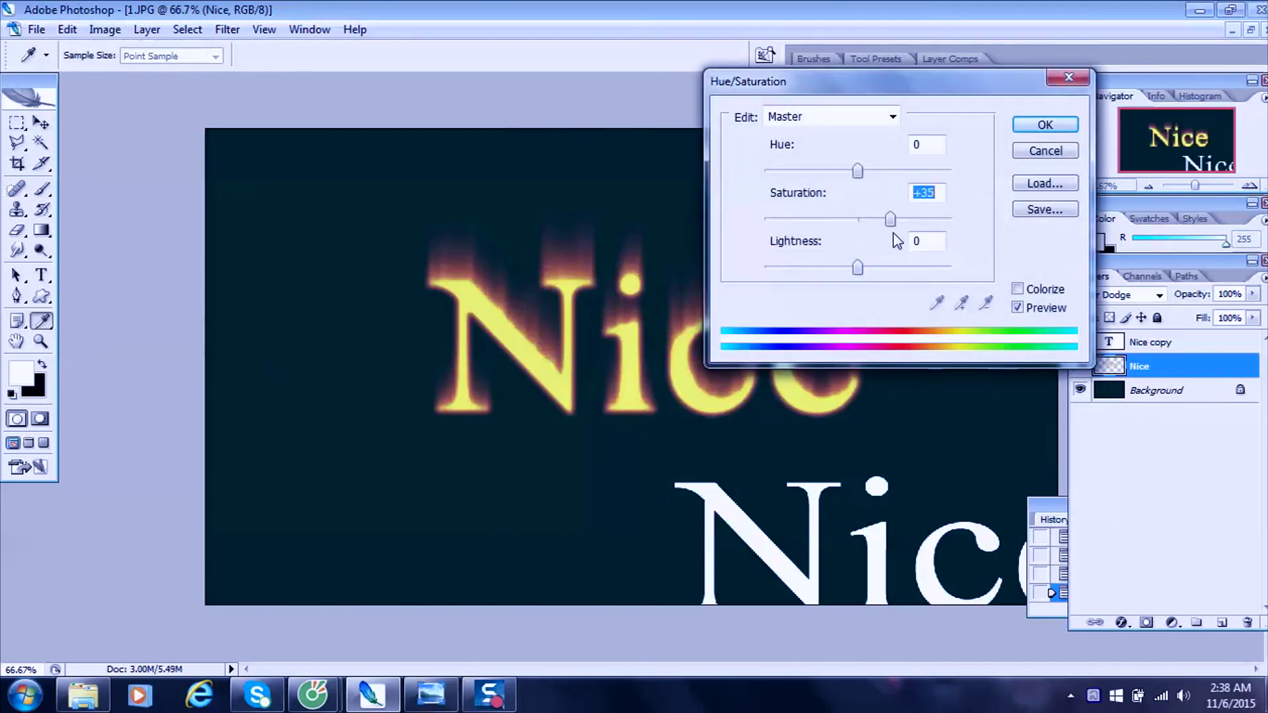
pyautogui.moveTo(858, 267); pyautogui.dragTo(858, 268)
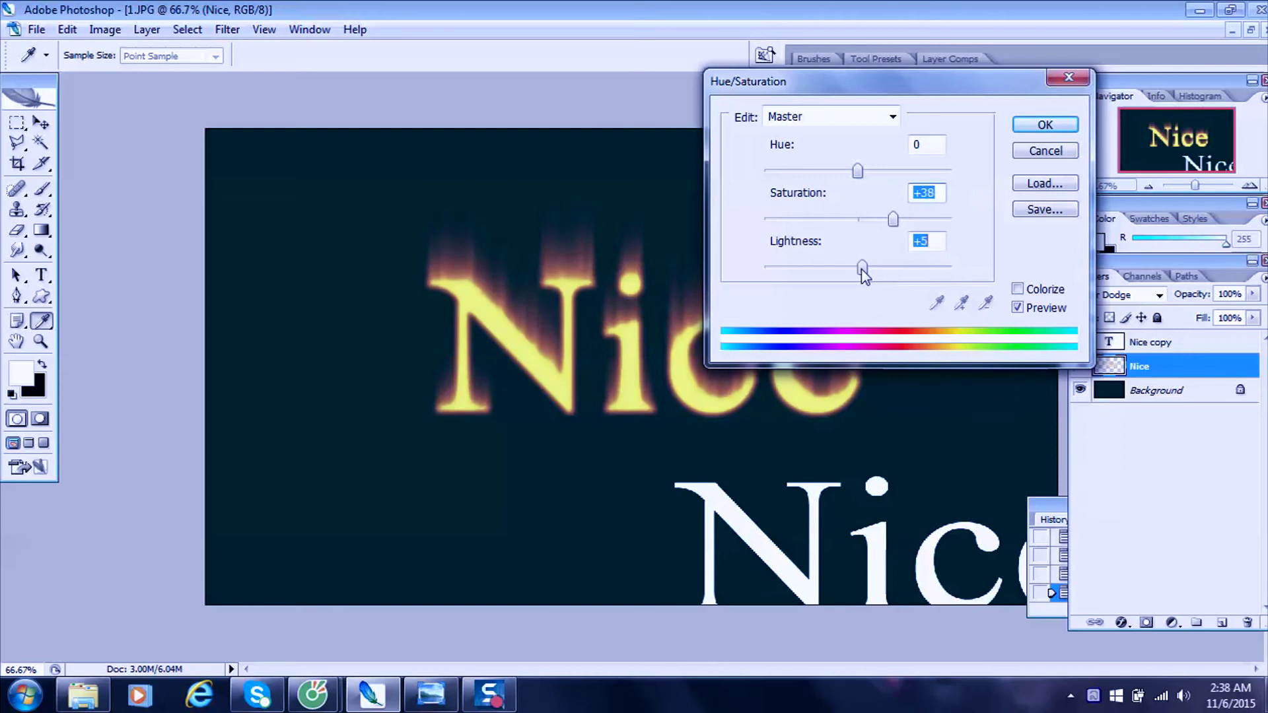
pyautogui.moveTo(858, 171); pyautogui.dragTo(838, 177)
pyautogui.click(1071, 129)
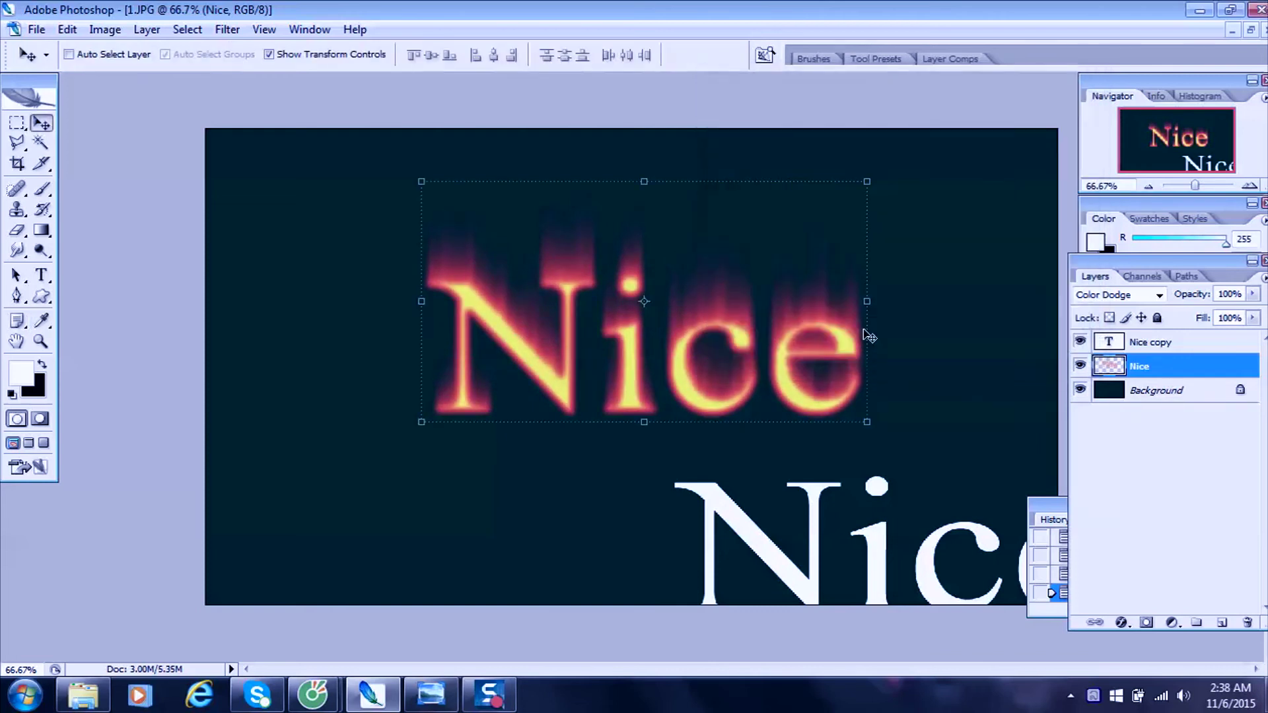
pyautogui.moveTo(759, 275); pyautogui.dragTo(748, 273)
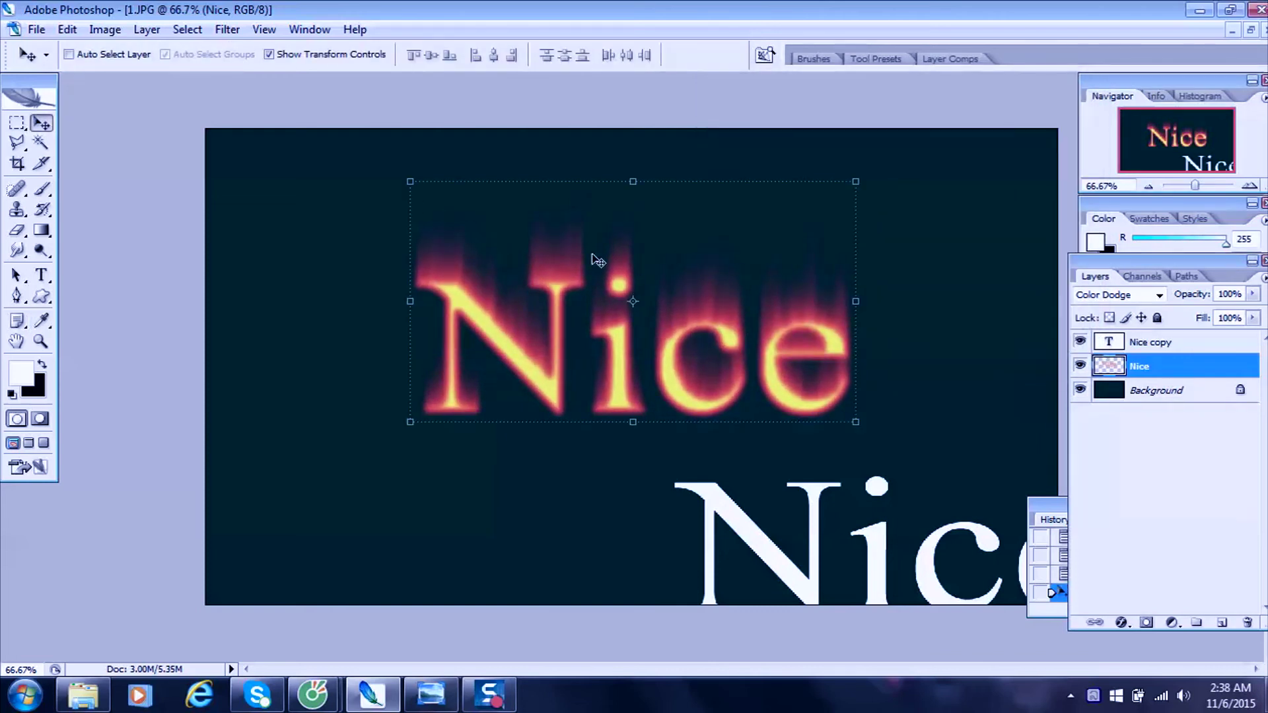
pyautogui.click(227, 30)
pyautogui.moveTo(263, 200)
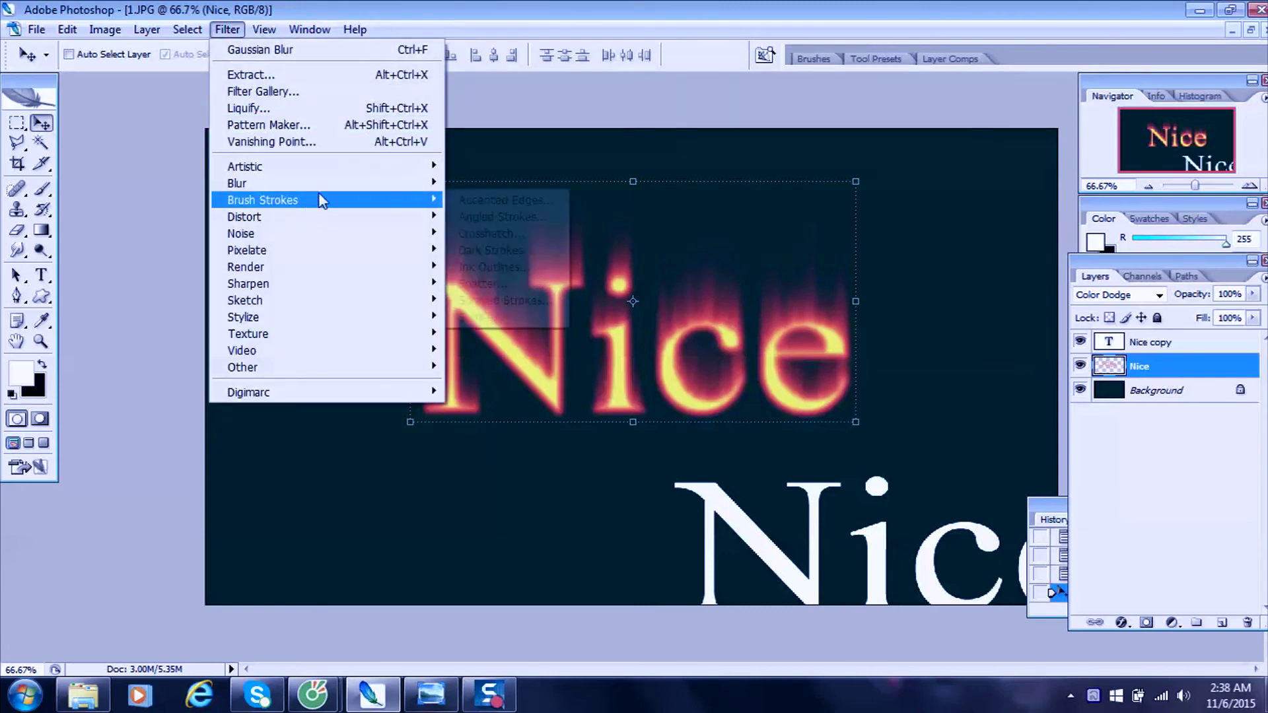
pyautogui.moveTo(236, 183)
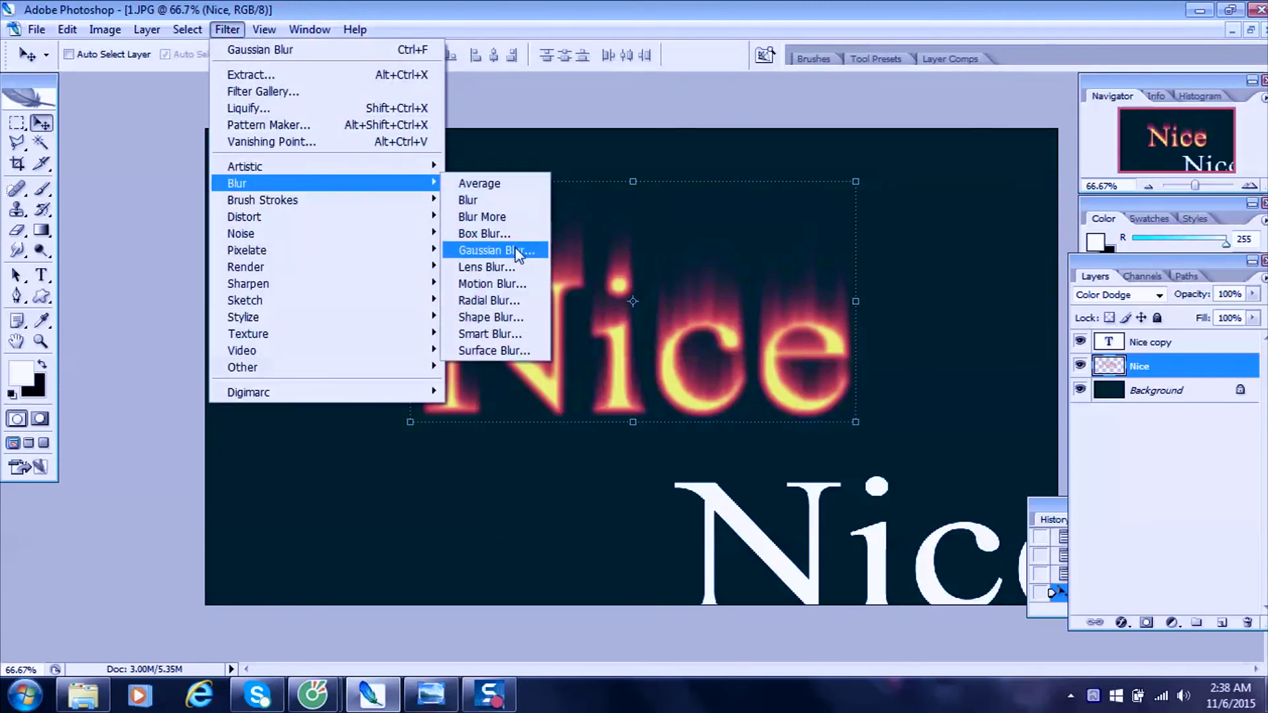
# Soften the fiery Nice layer with a 6 pixel Gaussian Blur.
pyautogui.click(519, 256)
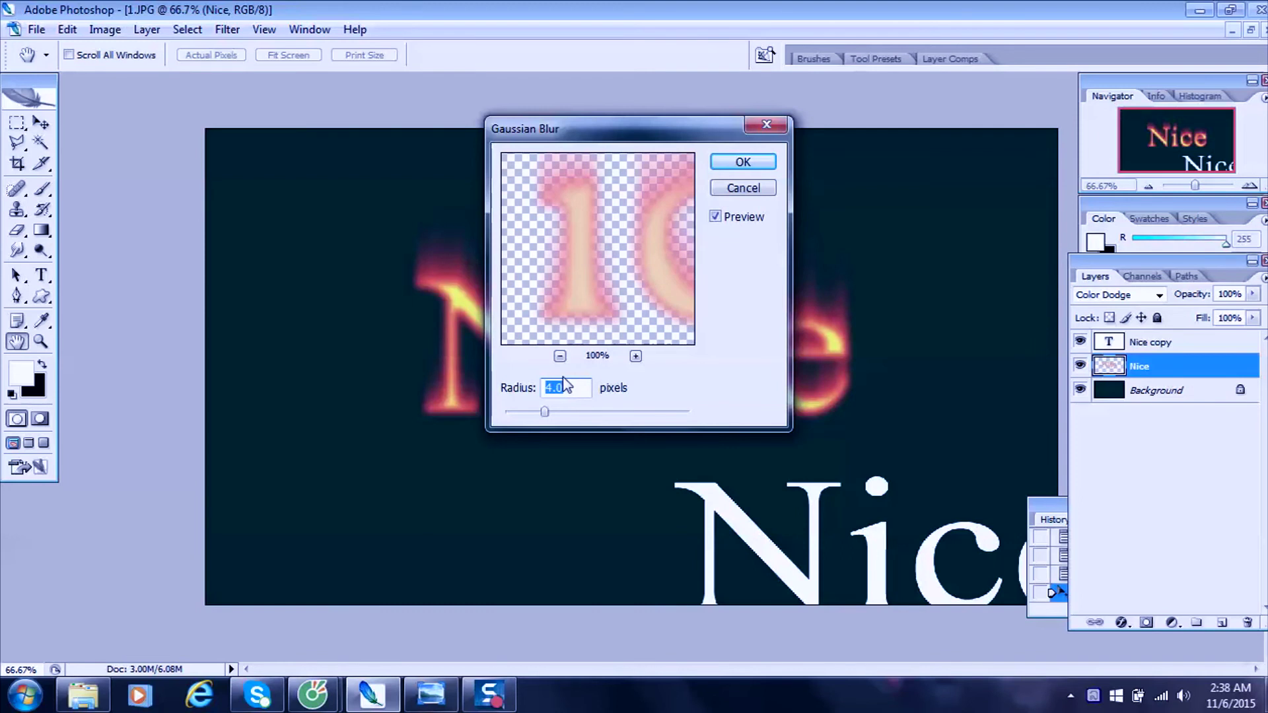
pyautogui.write('6')
pyautogui.click(743, 162)
pyautogui.press('v')
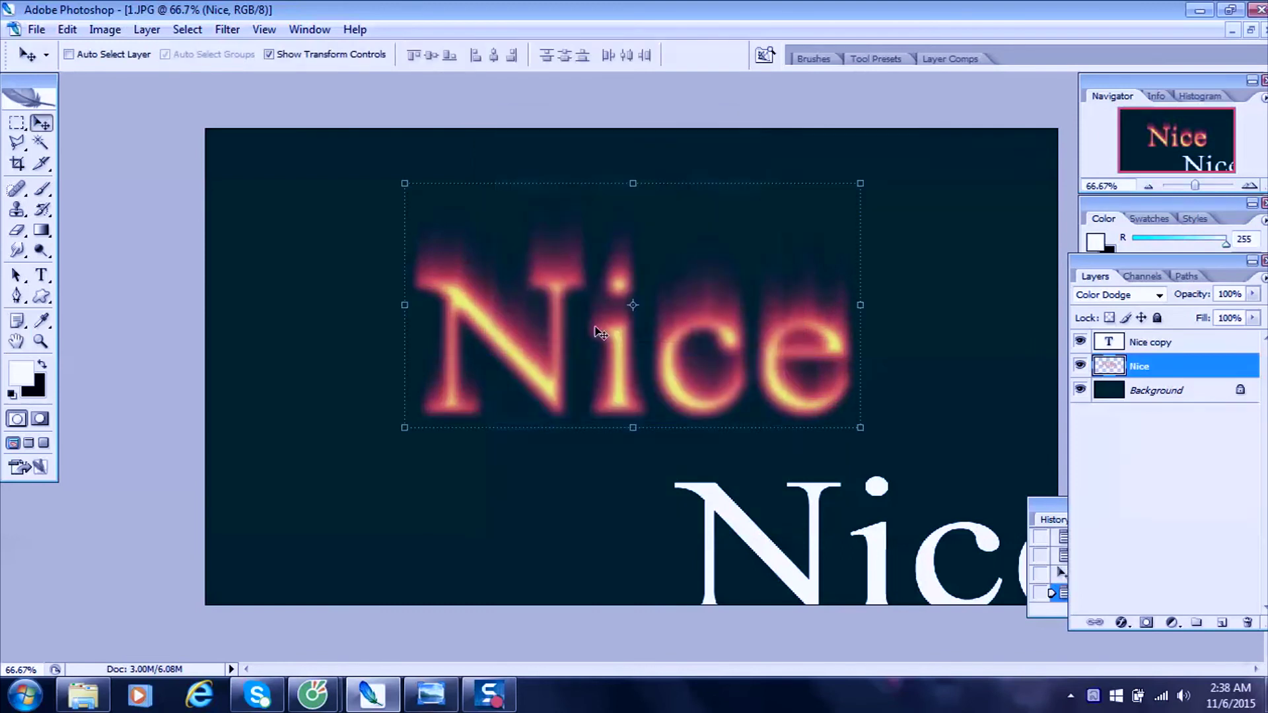
pyautogui.click(227, 29)
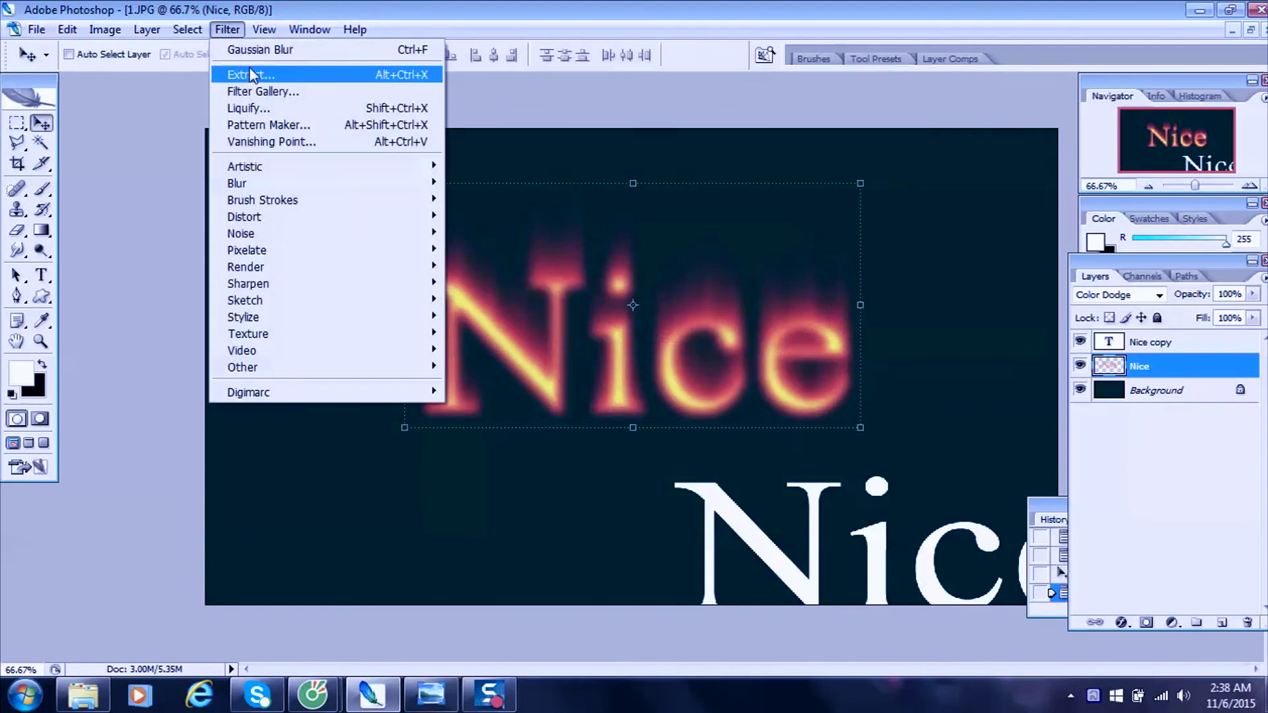
# In Liquify, use Forward Warp at brush size 73 to pull the e and c upward into flames.
pyautogui.click(263, 116)
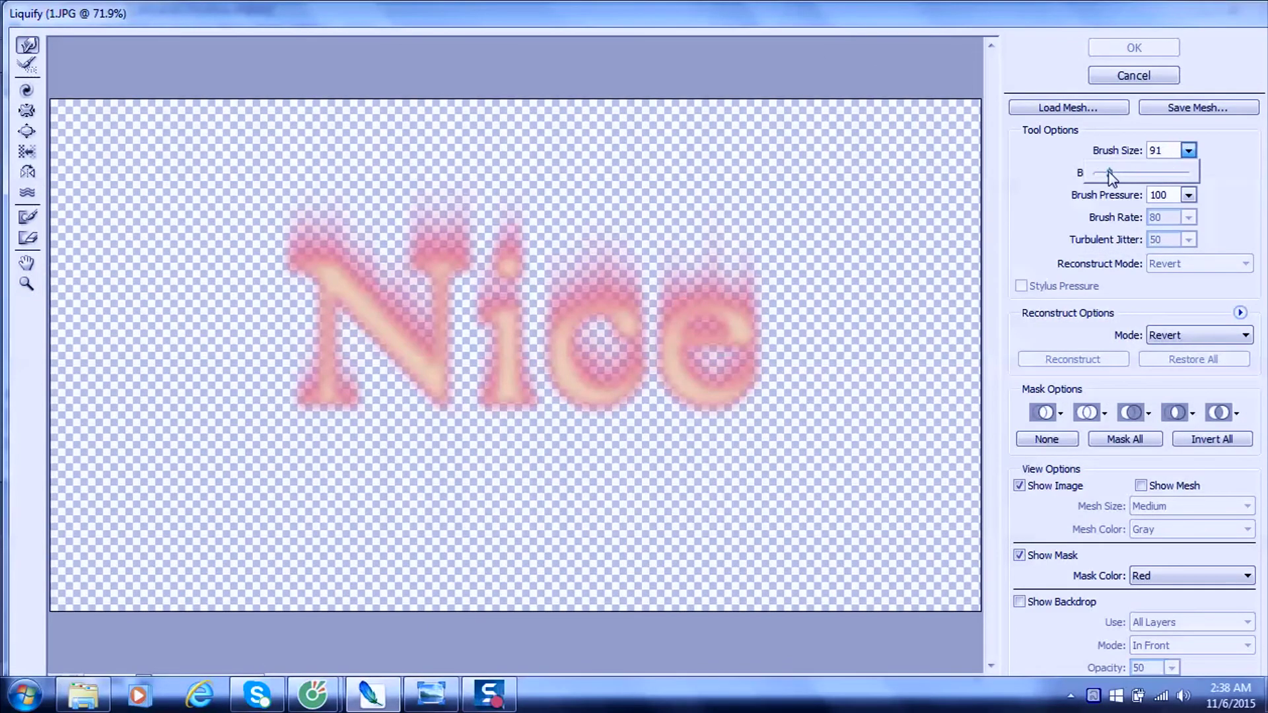
pyautogui.moveTo(1107, 175); pyautogui.dragTo(1103, 174)
pyautogui.moveTo(739, 310); pyautogui.dragTo(732, 166)
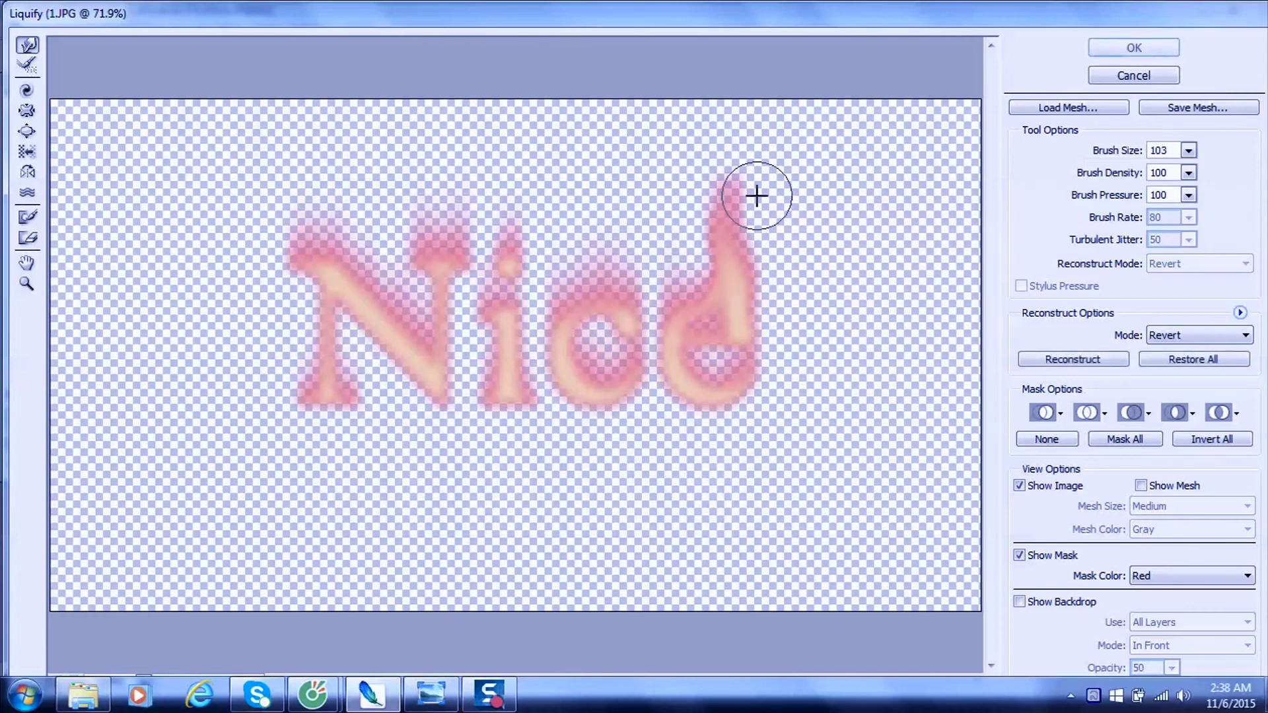
pyautogui.moveTo(617, 283); pyautogui.dragTo(586, 136)
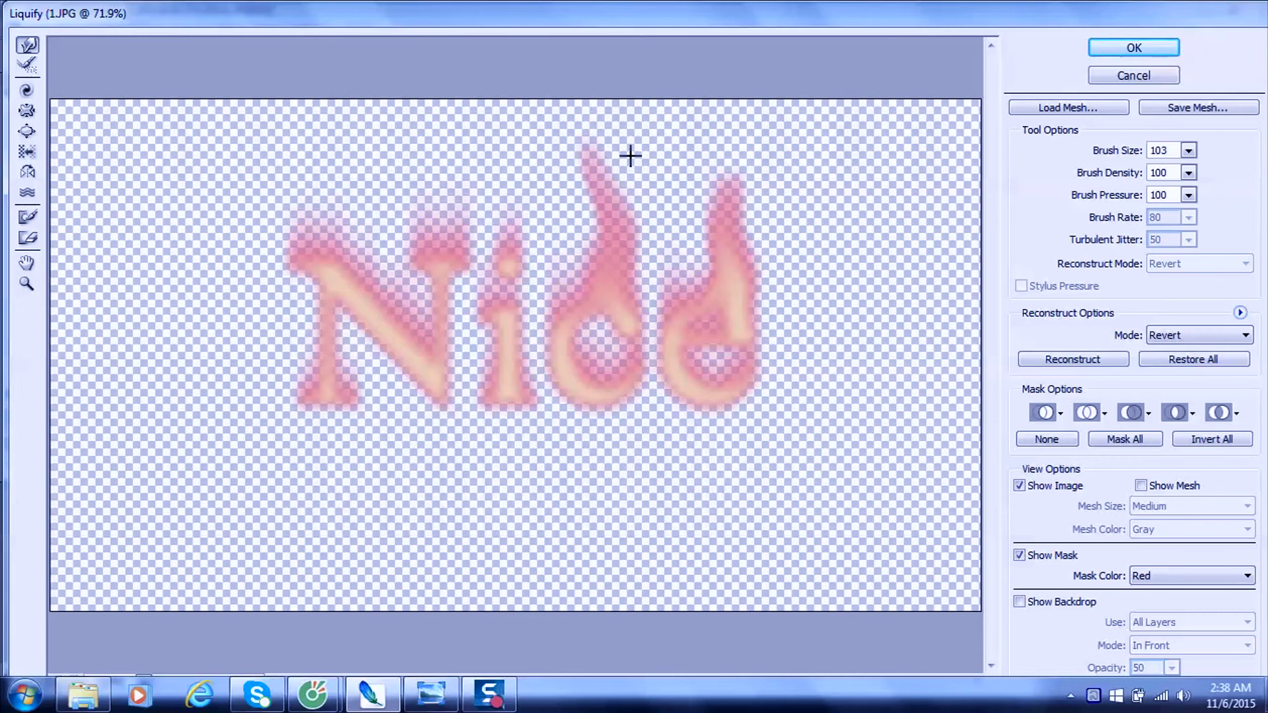
pyautogui.moveTo(512, 269); pyautogui.dragTo(484, 108)
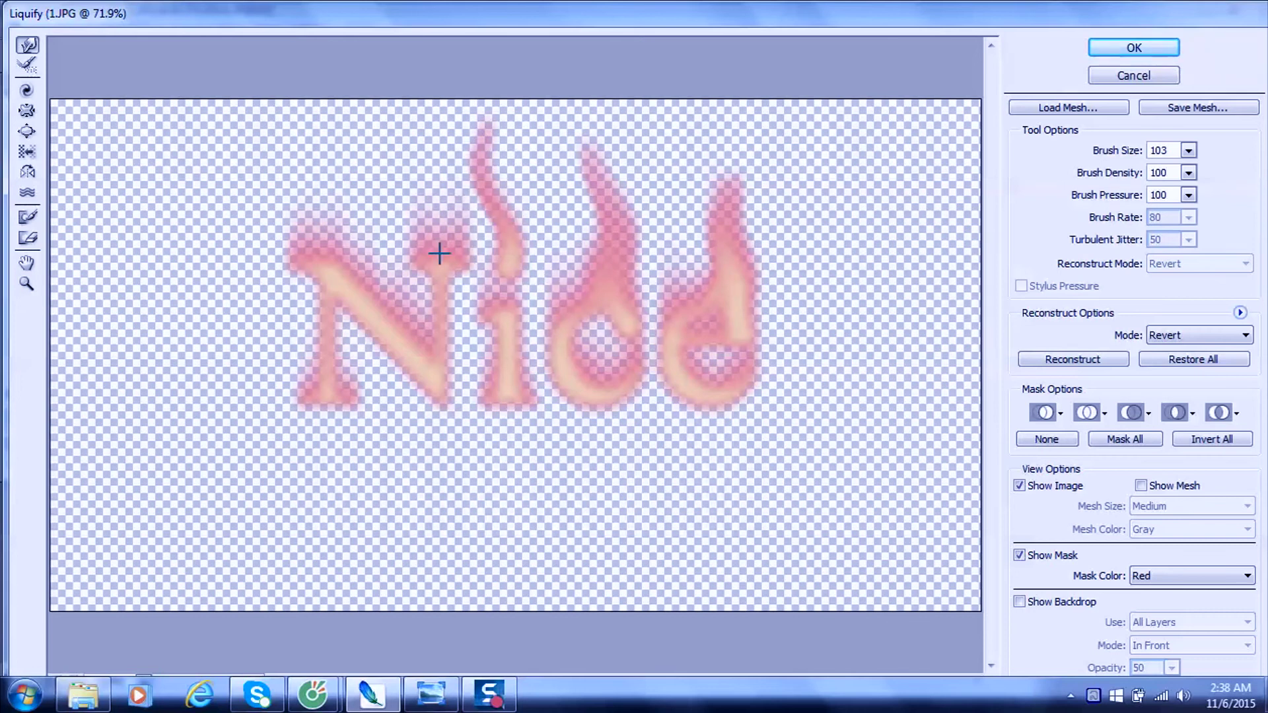
pyautogui.hotkey('ctrl', 'z')
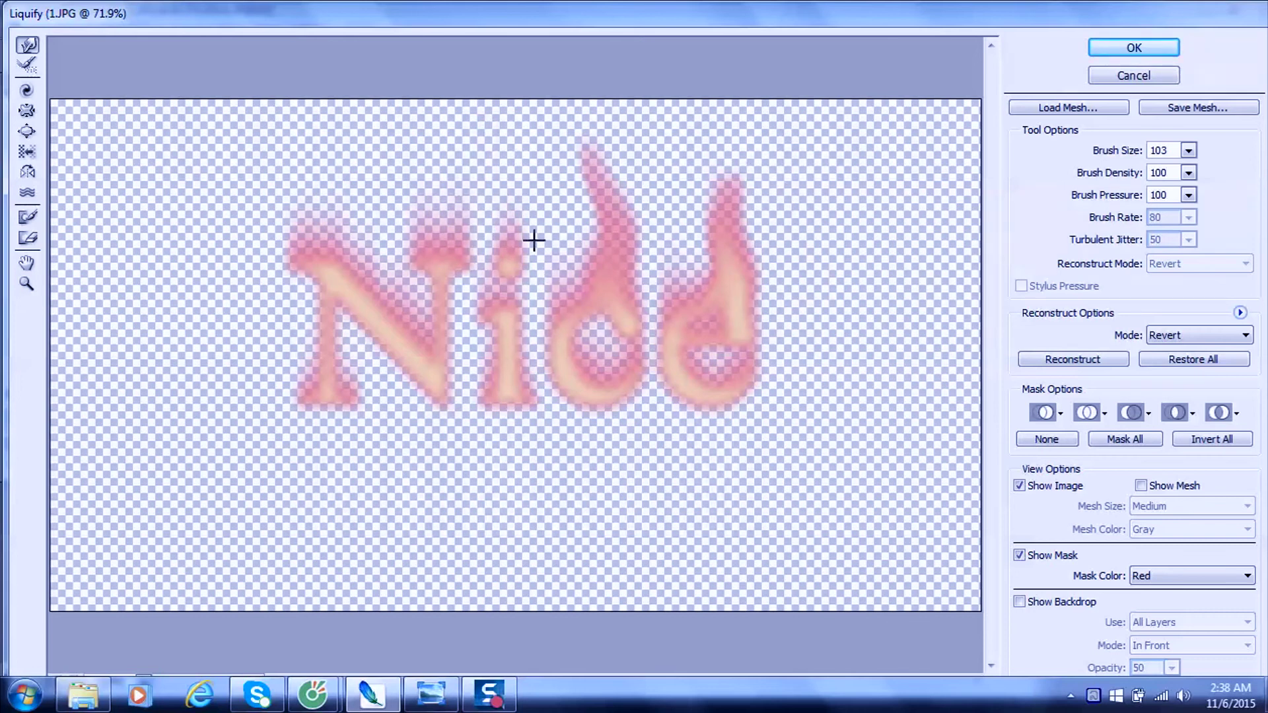
# At brush size 25, stretch the i dot, N strokes, e and c into tall flame tongues.
pyautogui.click(1189, 151)
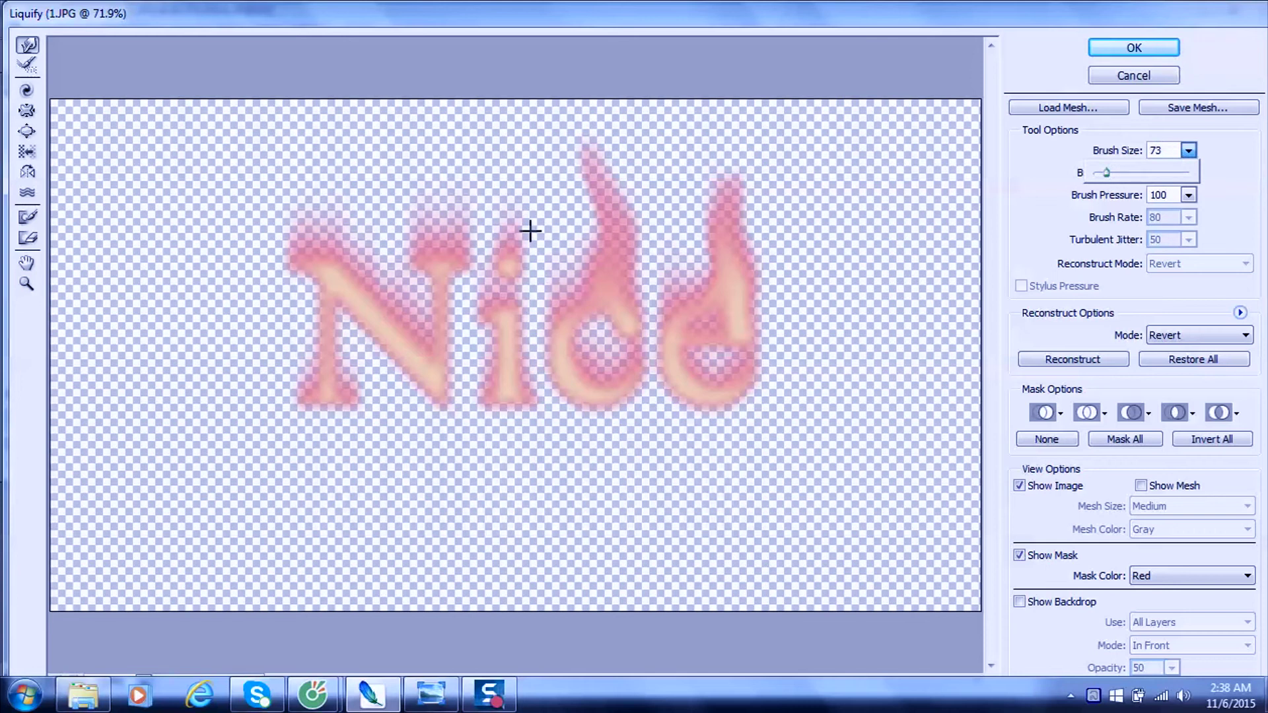
pyautogui.moveTo(513, 247); pyautogui.dragTo(513, 128)
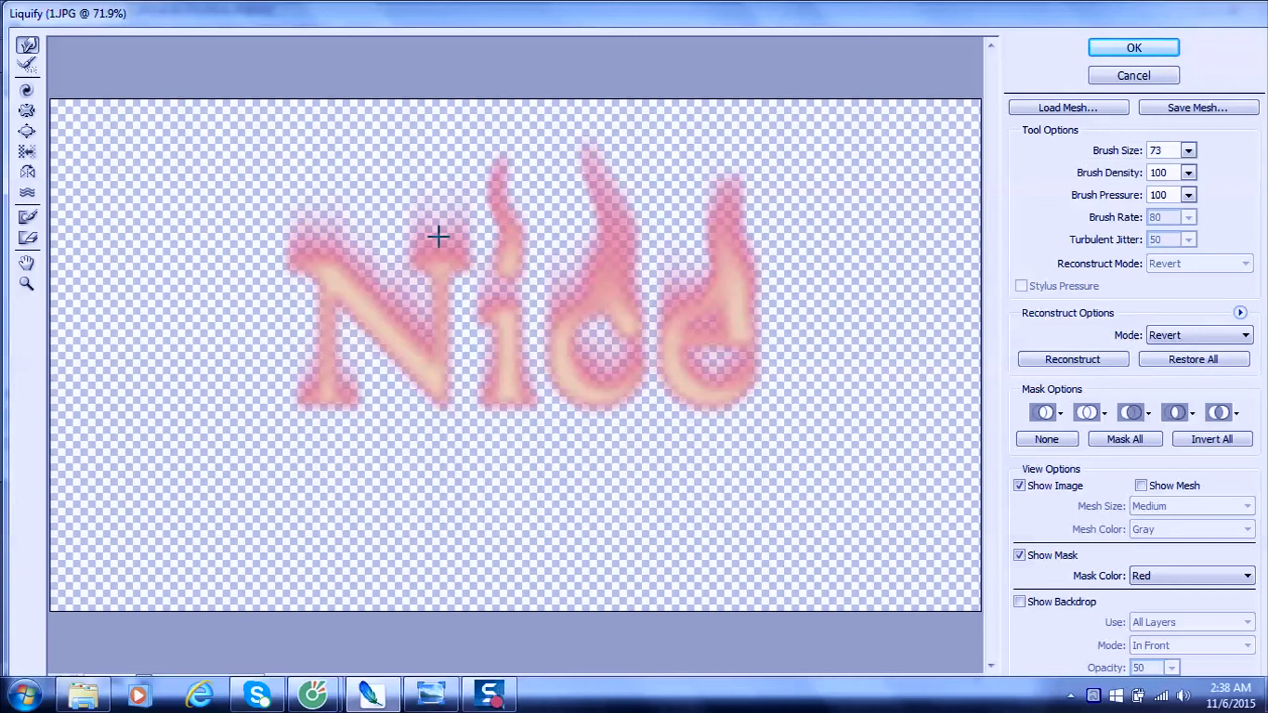
pyautogui.moveTo(457, 210); pyautogui.dragTo(463, 141)
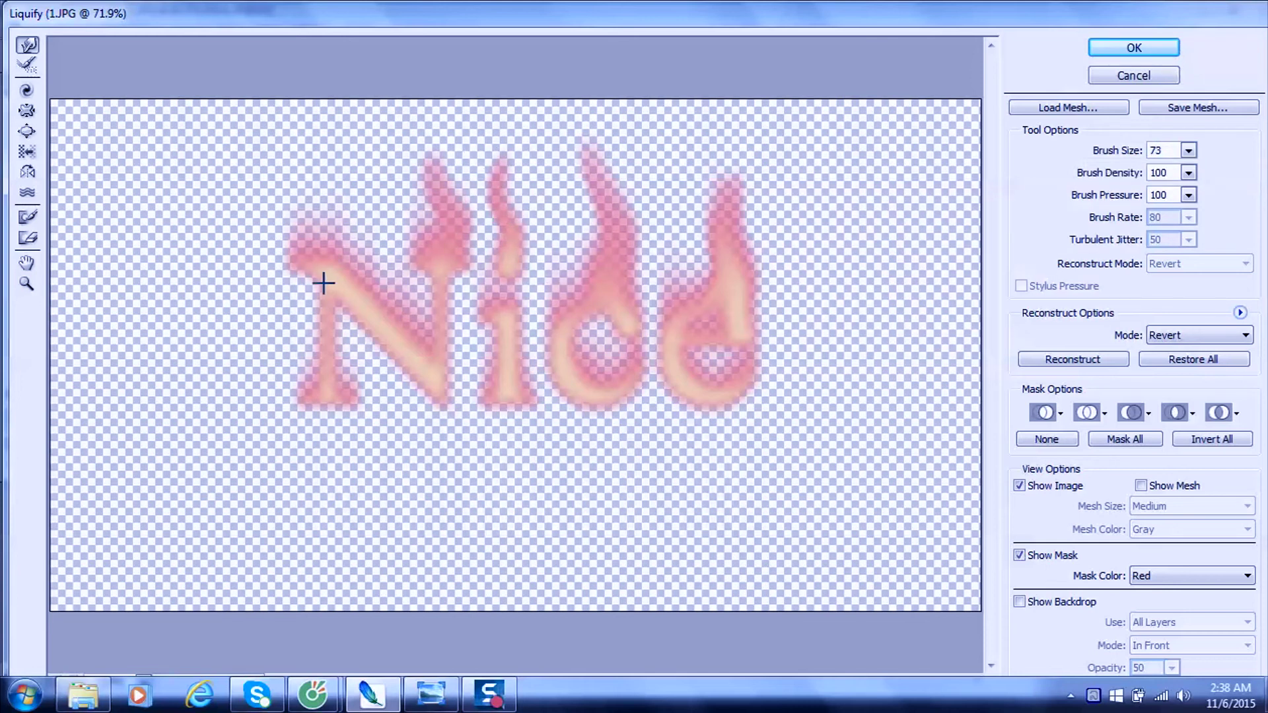
pyautogui.moveTo(340, 391)
pyautogui.mouseDown()
pyautogui.moveTo(323, 204)
pyautogui.moveTo(337, 97)
pyautogui.mouseUp()
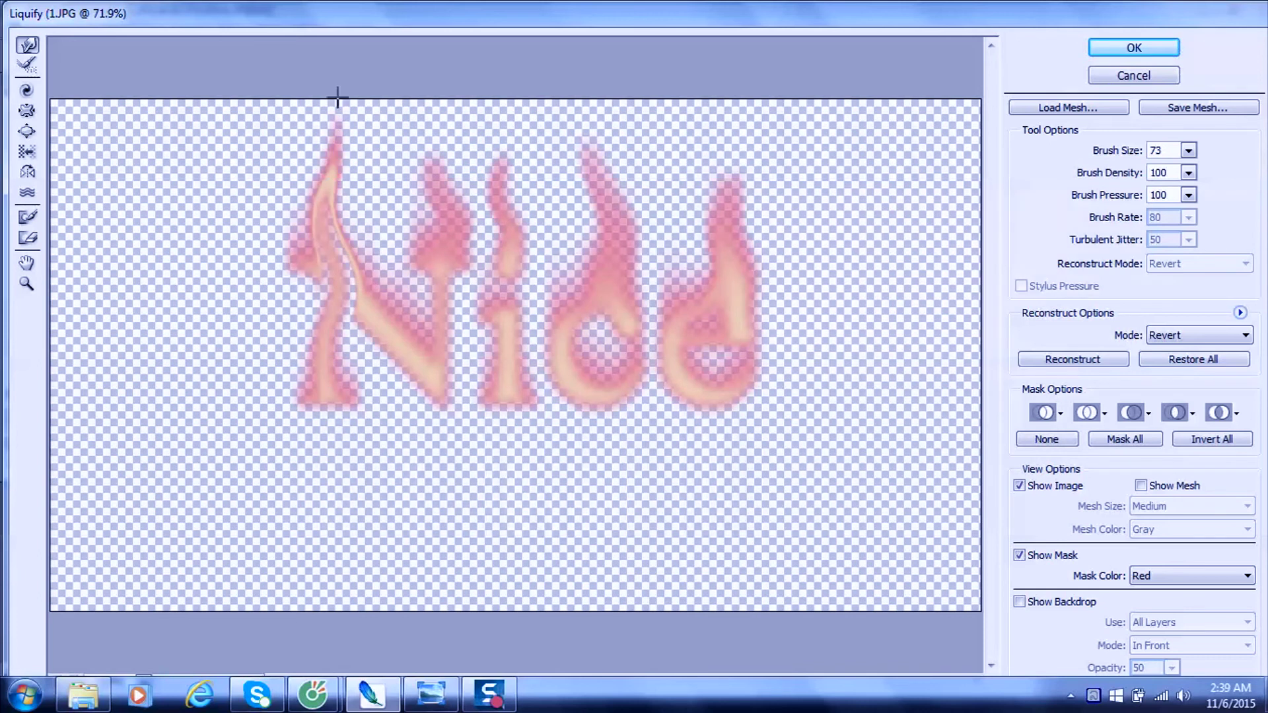
pyautogui.moveTo(380, 320); pyautogui.dragTo(374, 184)
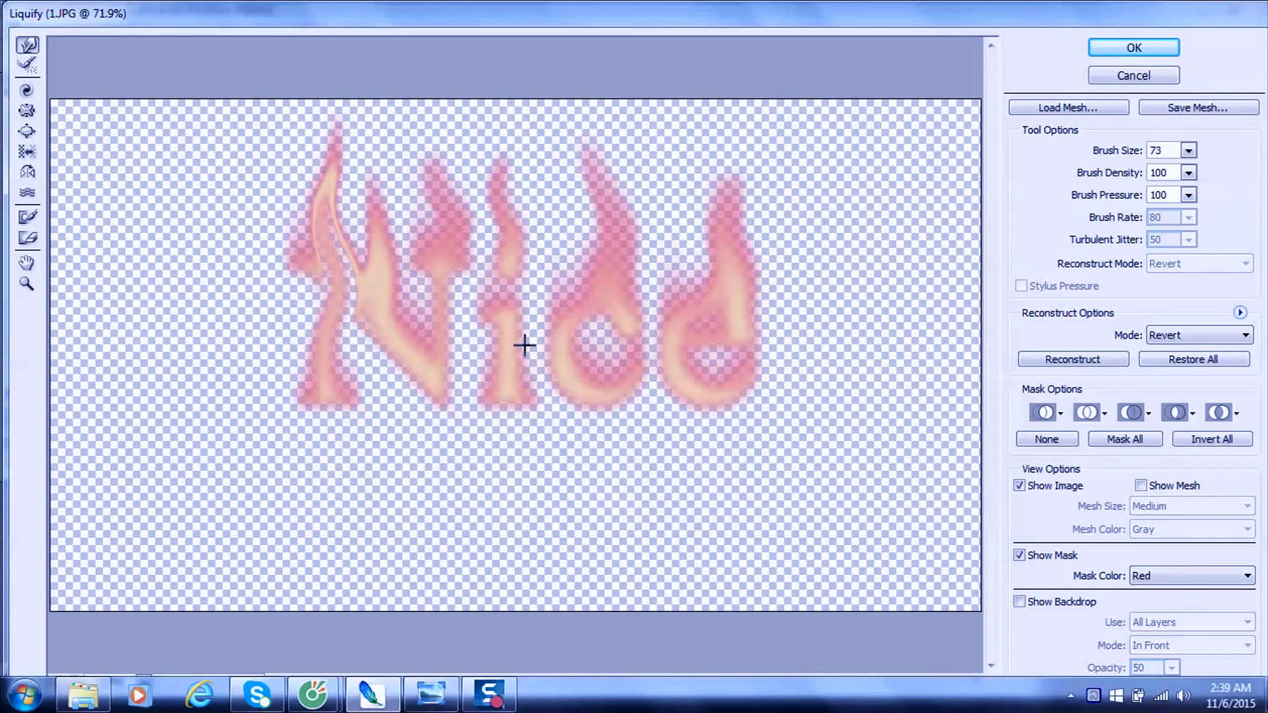
pyautogui.moveTo(724, 387)
pyautogui.mouseDown()
pyautogui.moveTo(680, 340)
pyautogui.moveTo(687, 224)
pyautogui.moveTo(739, 192)
pyautogui.mouseUp()
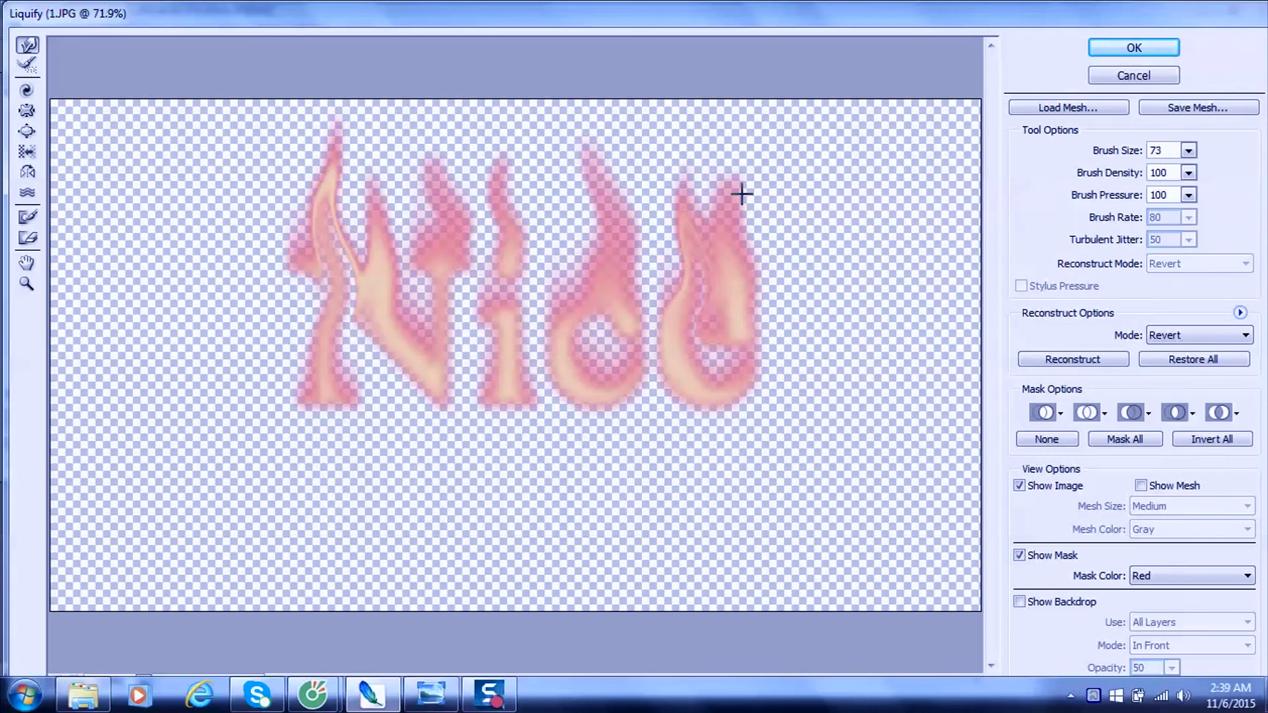
pyautogui.moveTo(734, 343)
pyautogui.mouseDown()
pyautogui.moveTo(781, 221)
pyautogui.moveTo(785, 173)
pyautogui.mouseUp()
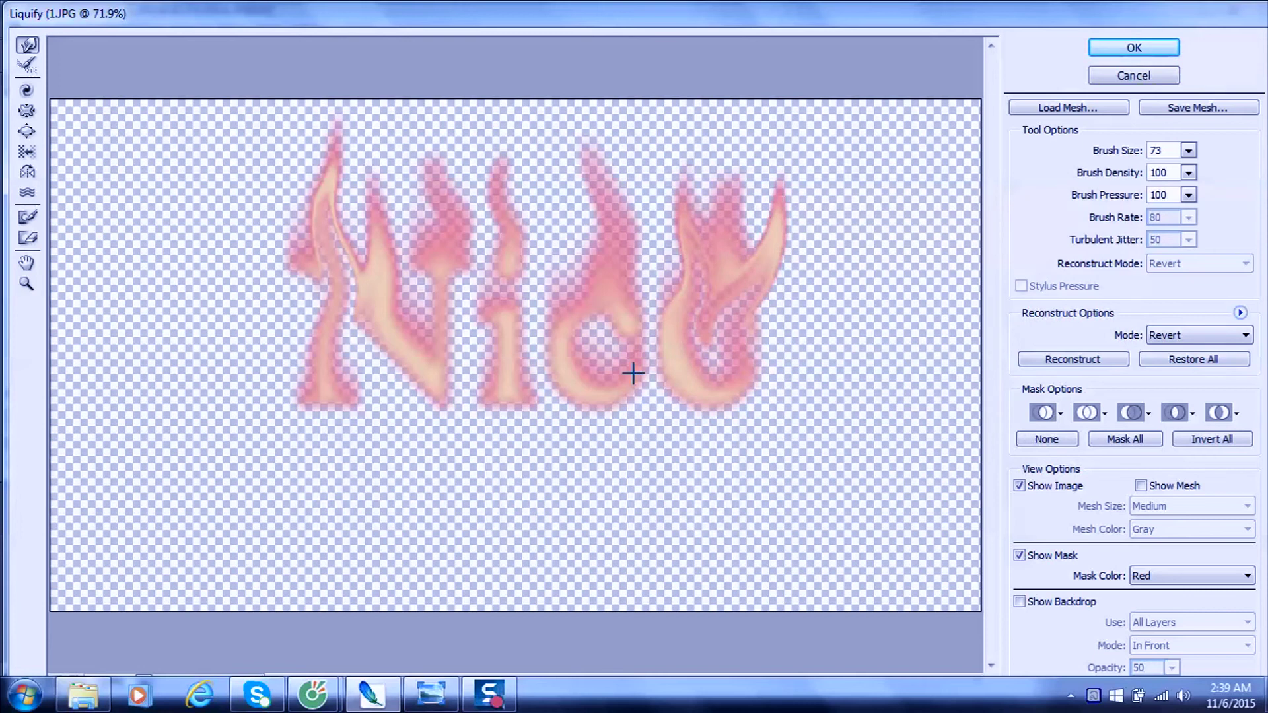
pyautogui.moveTo(566, 370); pyautogui.dragTo(557, 180)
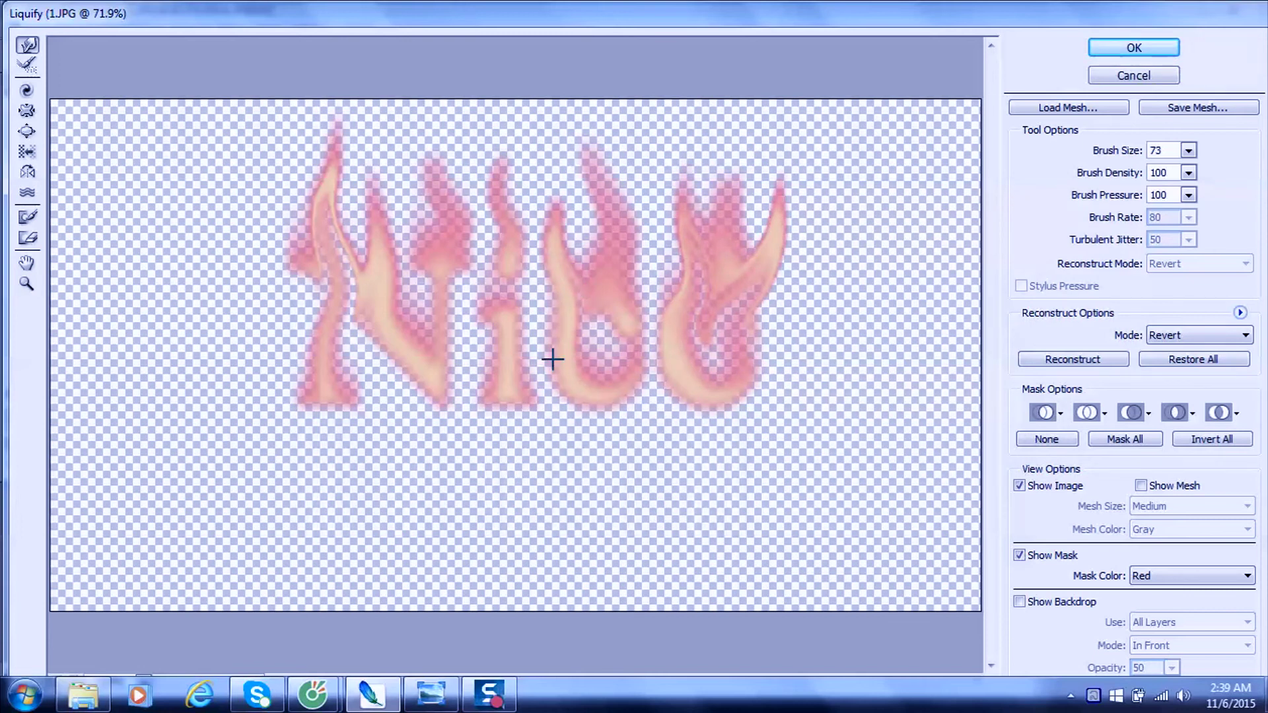
# With a smaller warp brush, push the i stem and another flame spike upward.
pyautogui.click(1189, 152)
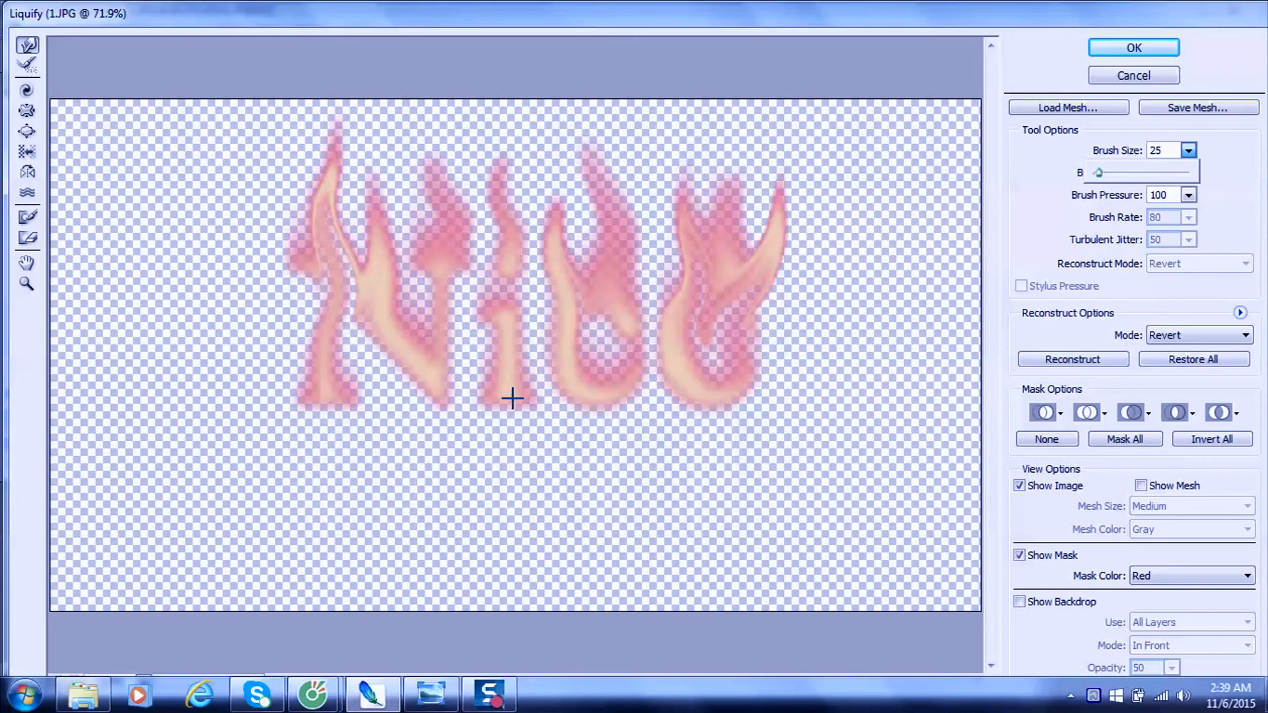
pyautogui.moveTo(512, 398); pyautogui.dragTo(535, 322)
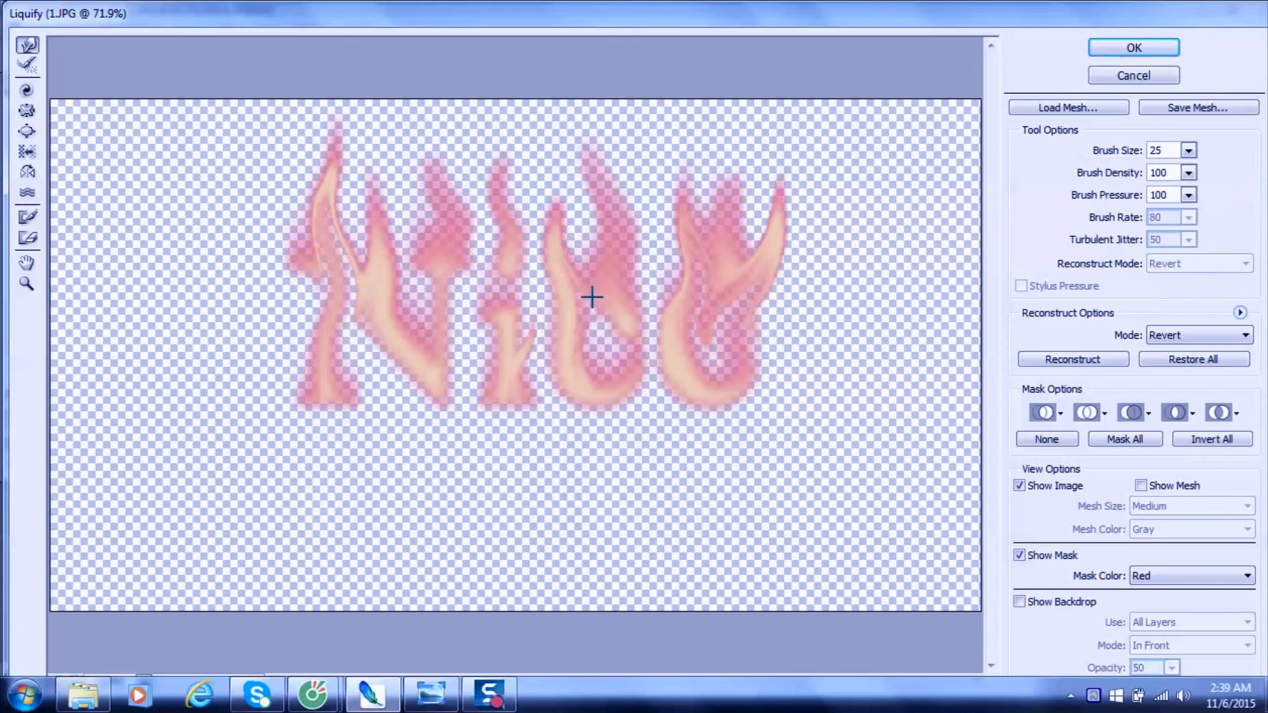
pyautogui.moveTo(418, 360); pyautogui.dragTo(417, 270)
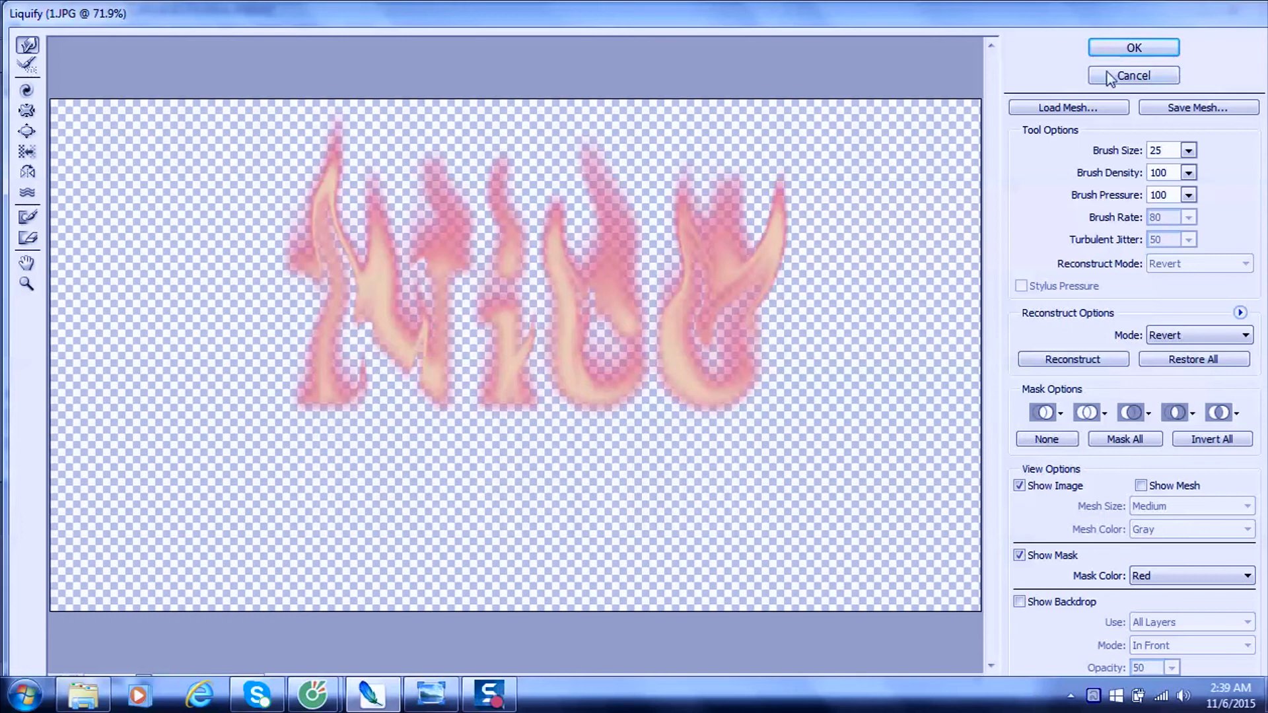
# Apply the warp, then reopen Liquify at brush size 55 to heighten and fork two flames.
pyautogui.click(1118, 50)
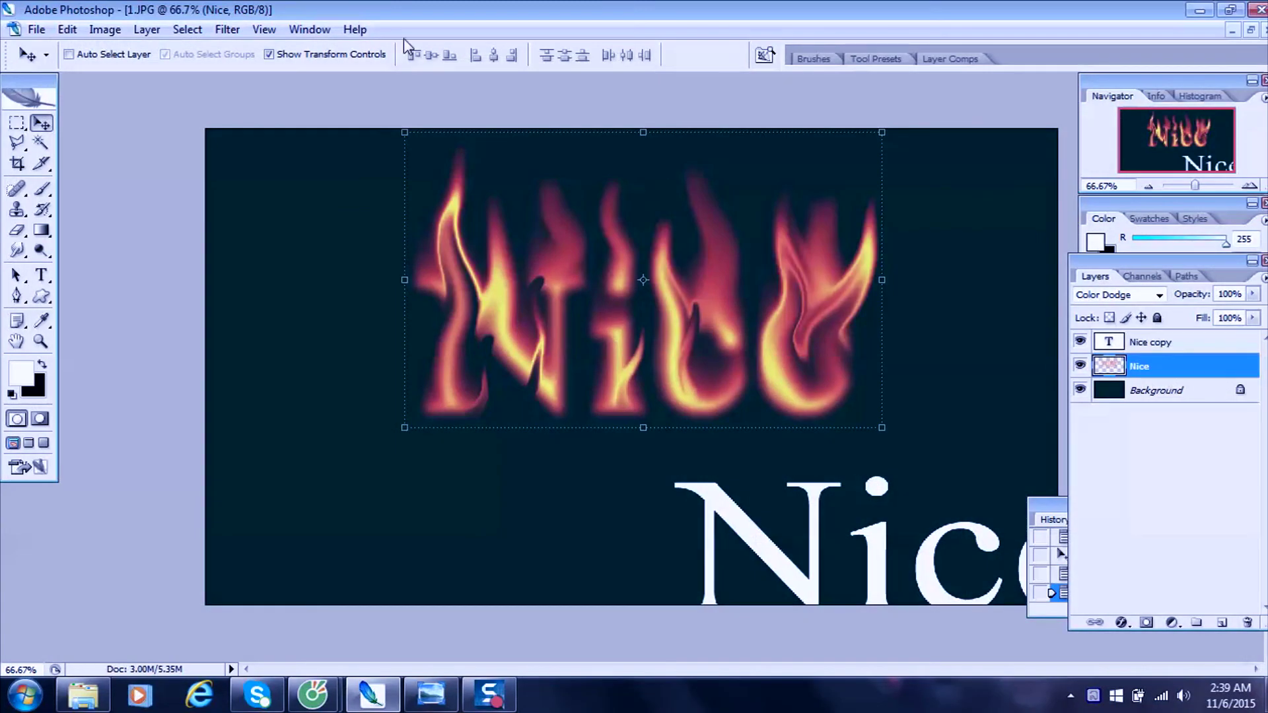
pyautogui.click(227, 29)
pyautogui.click(264, 105)
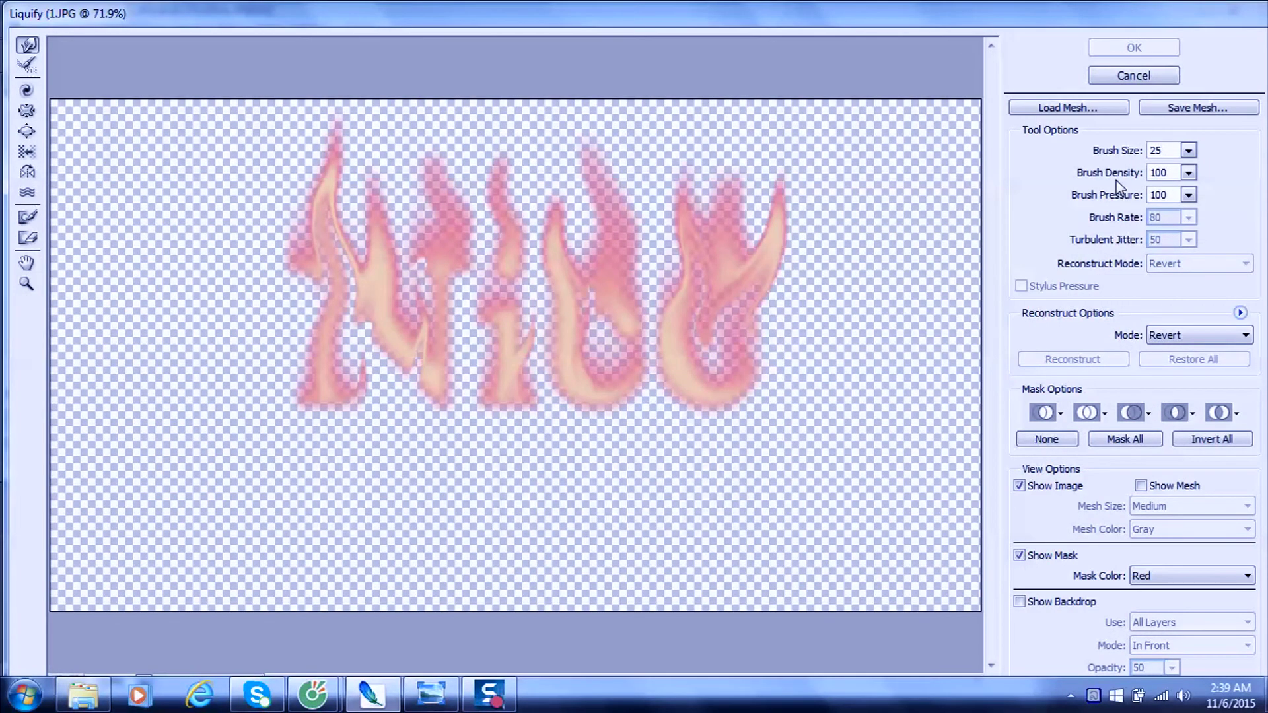
pyautogui.click(1188, 151)
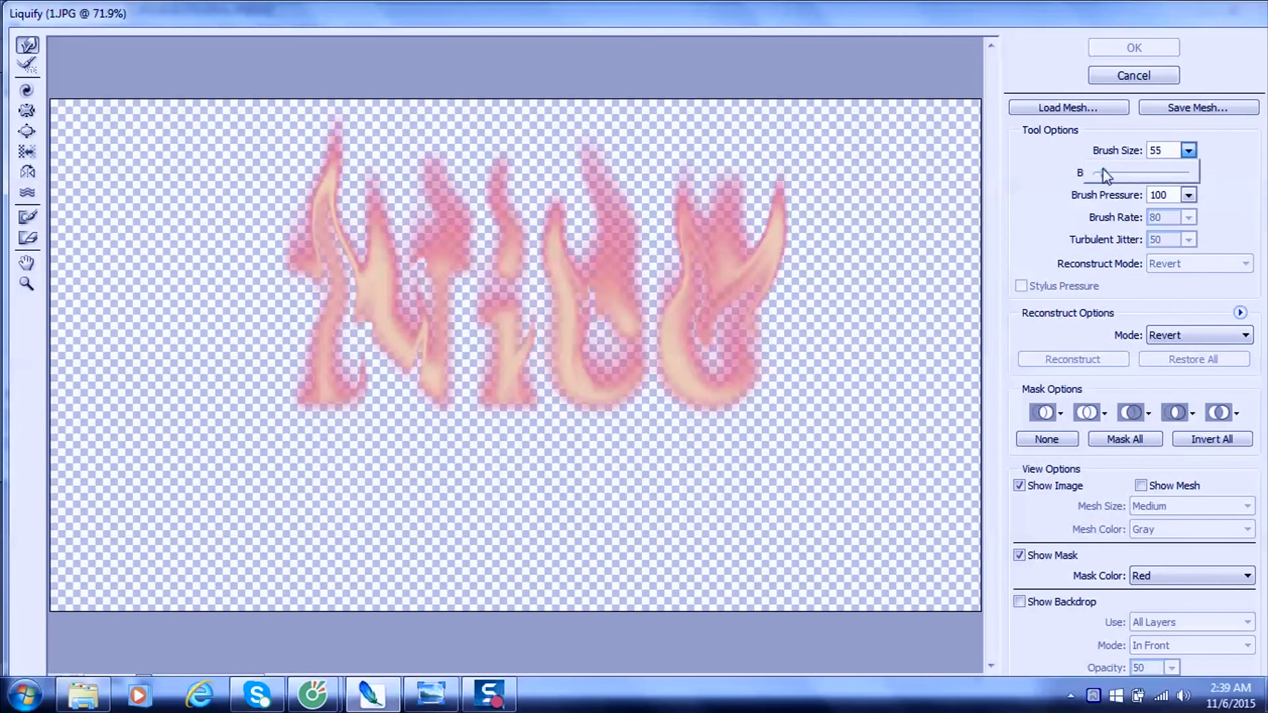
pyautogui.click(422, 277)
pyautogui.moveTo(414, 260); pyautogui.dragTo(399, 185)
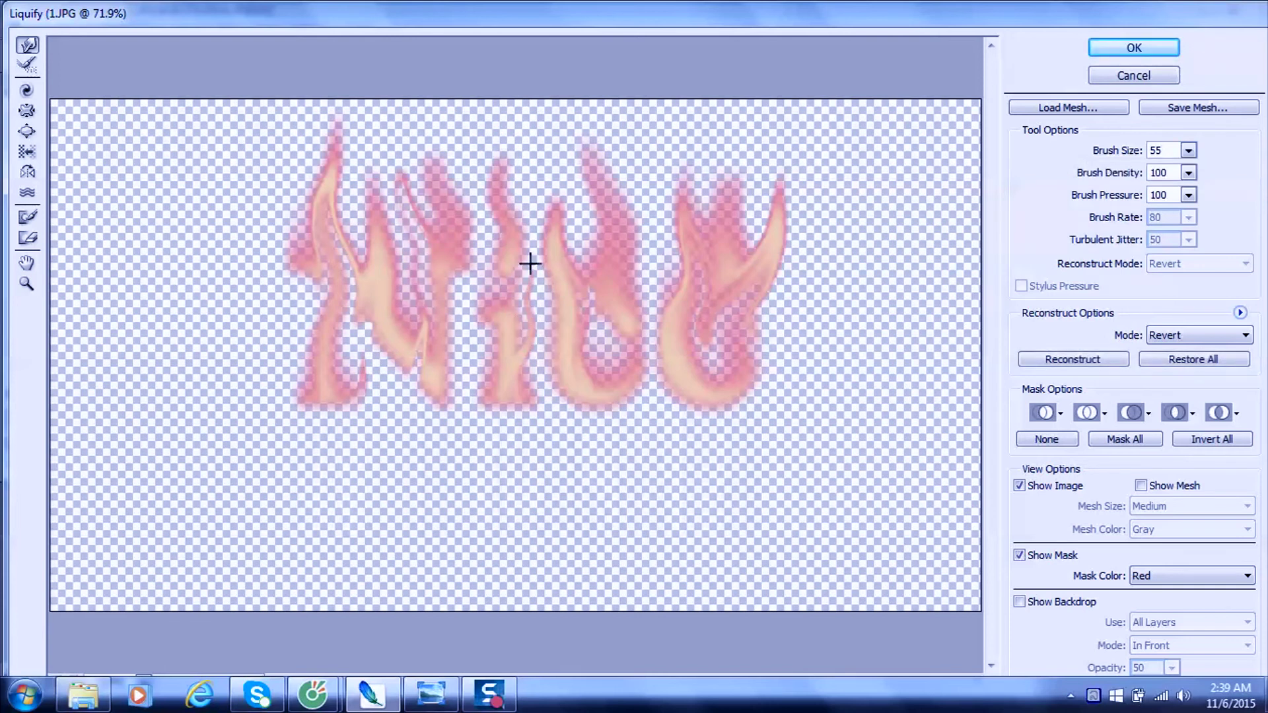
pyautogui.moveTo(530, 263); pyautogui.dragTo(578, 141)
pyautogui.click(1133, 47)
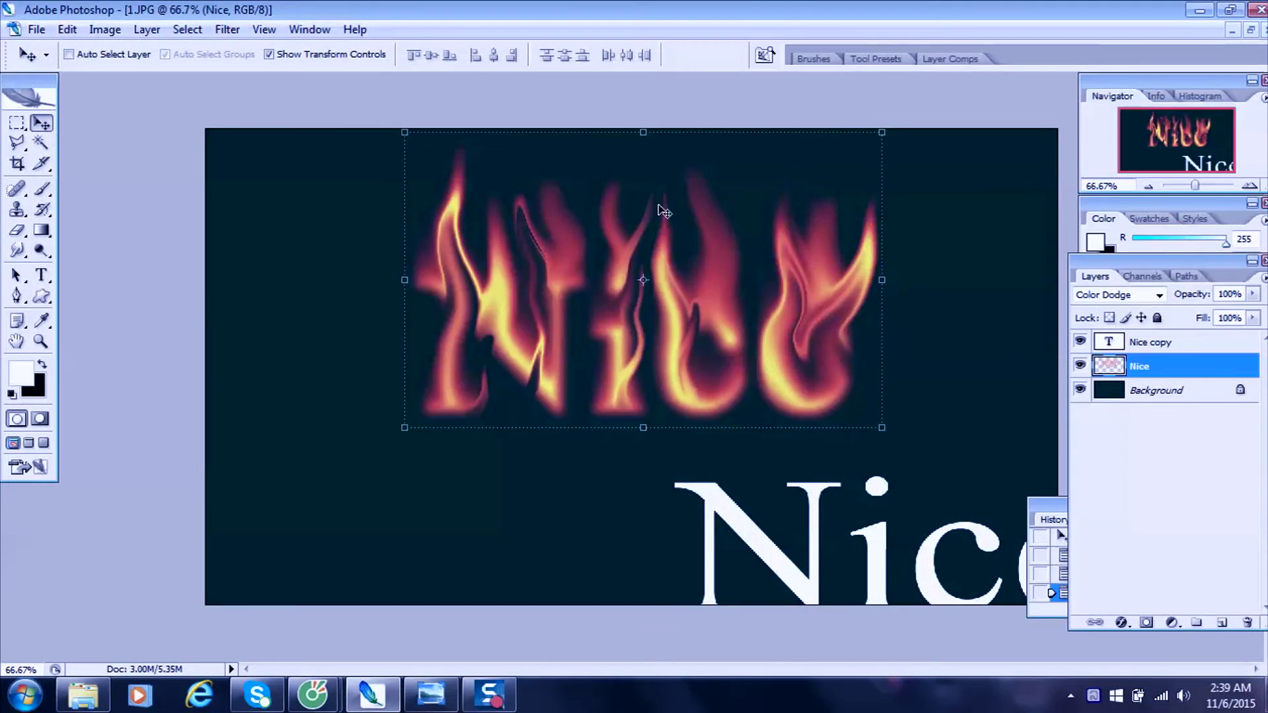
# Warp one more tall flame tongue upward from the N and apply it.
pyautogui.click(242, 32)
pyautogui.click(255, 108)
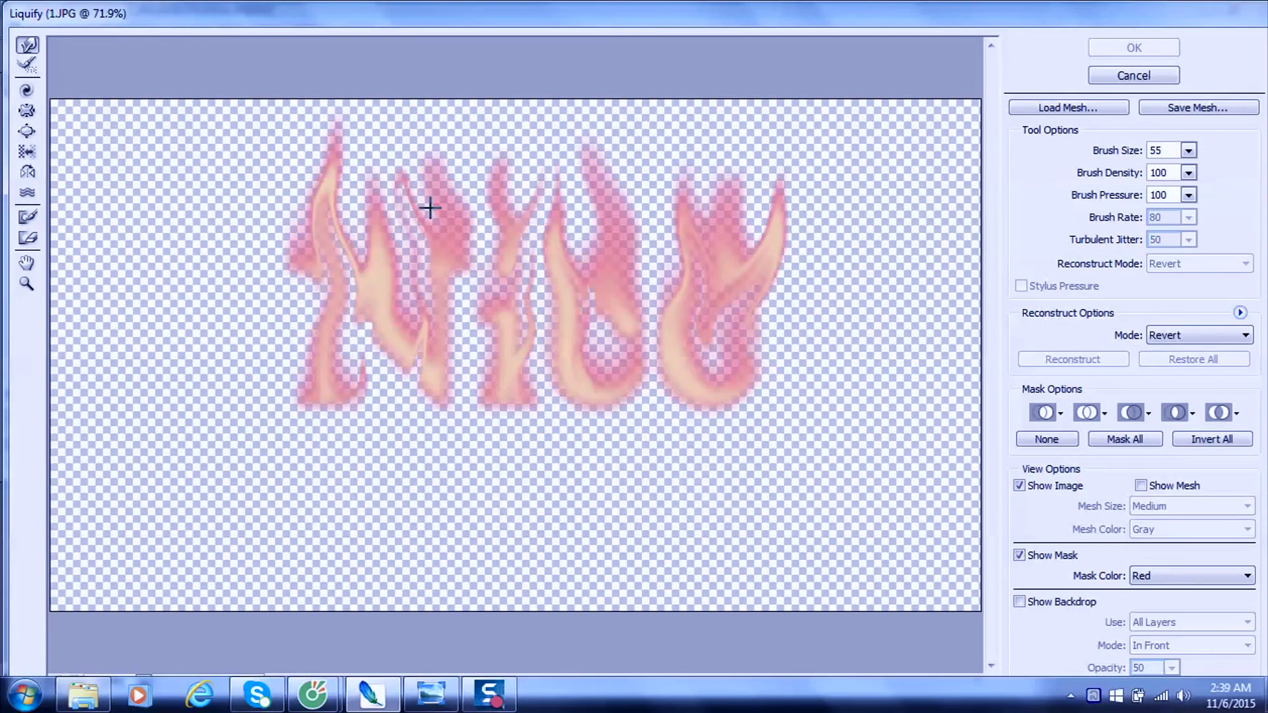
pyautogui.moveTo(408, 179); pyautogui.dragTo(385, 79)
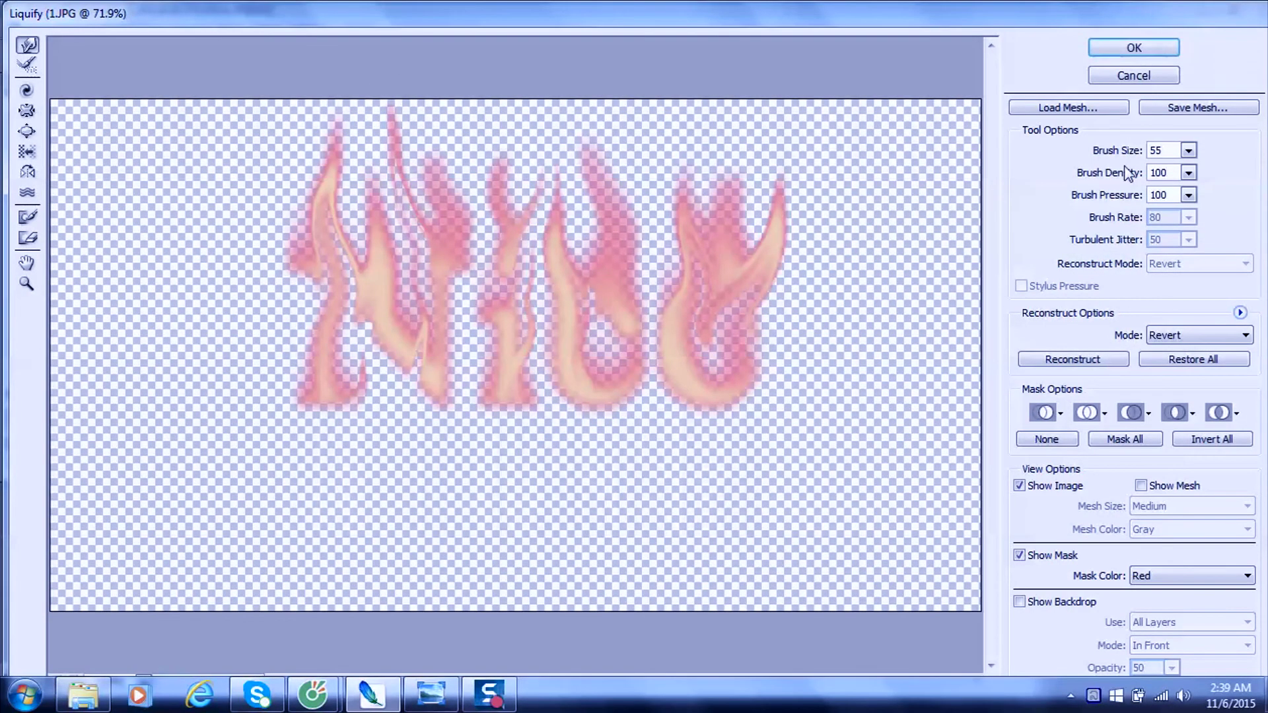
pyautogui.click(1134, 49)
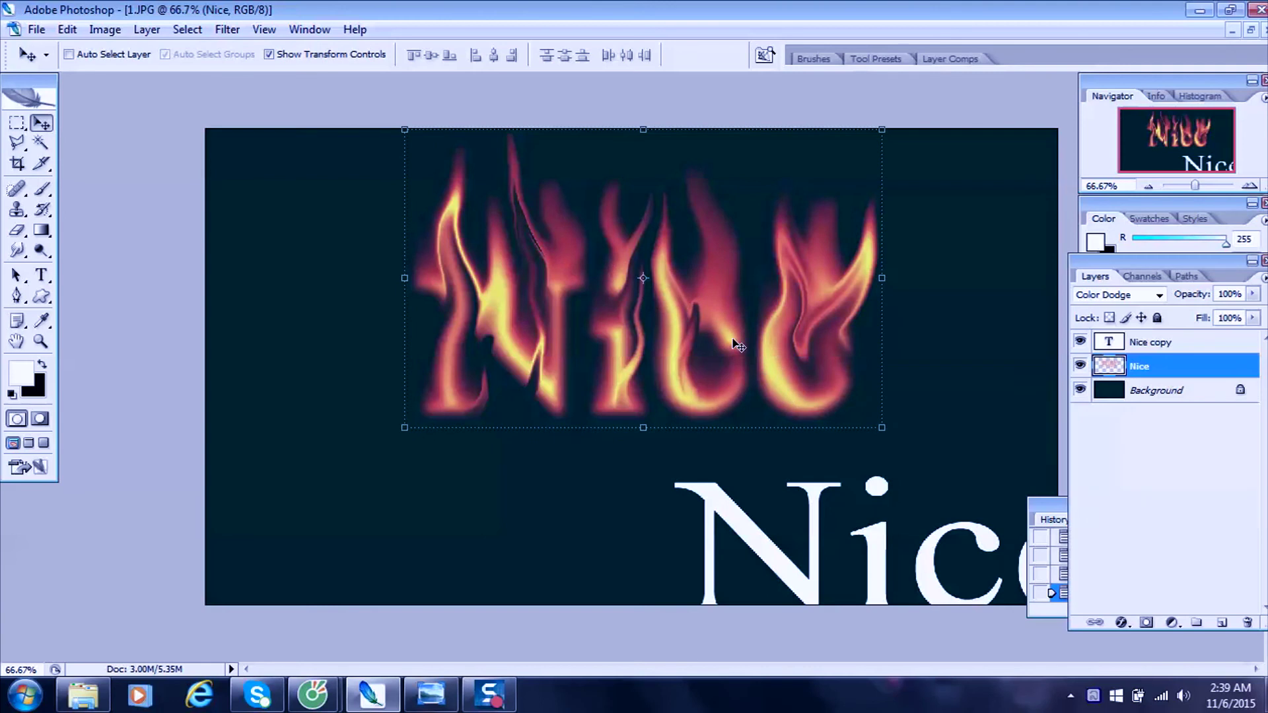
# Move the white Nice text layer onto the flames and blend it with Overlay.
pyautogui.click(1166, 342)
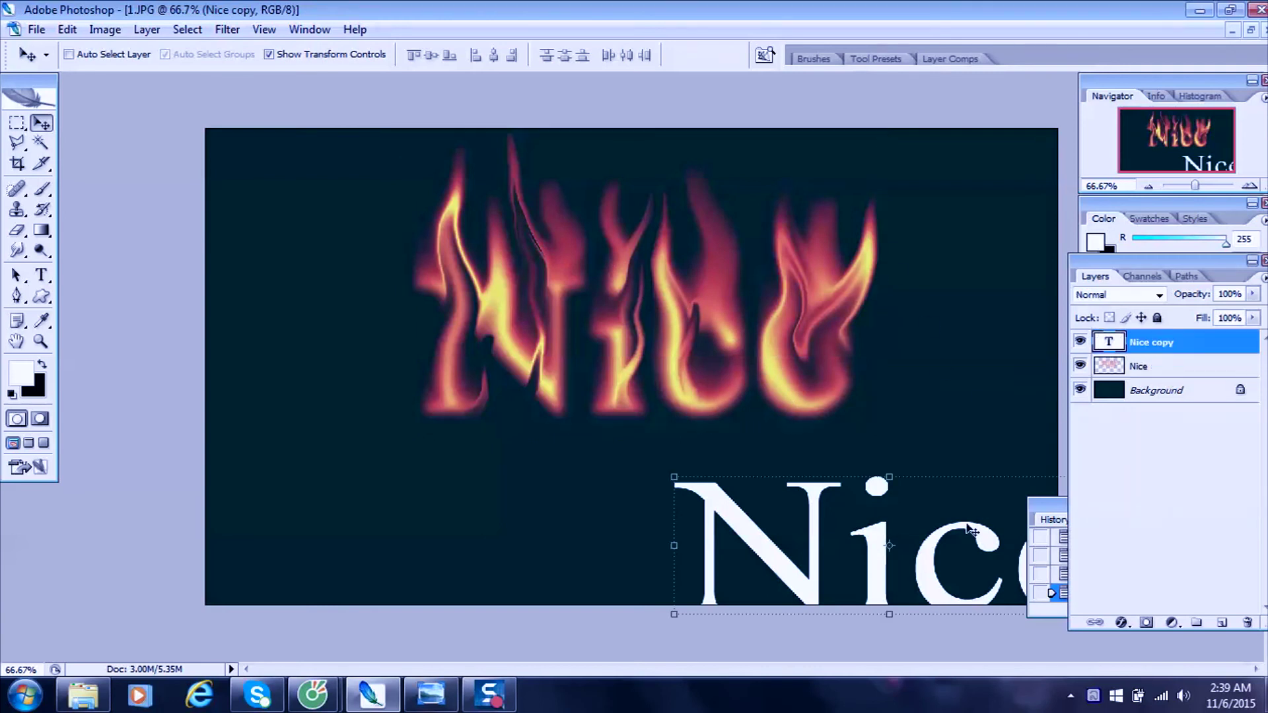
pyautogui.moveTo(952, 550); pyautogui.dragTo(695, 341)
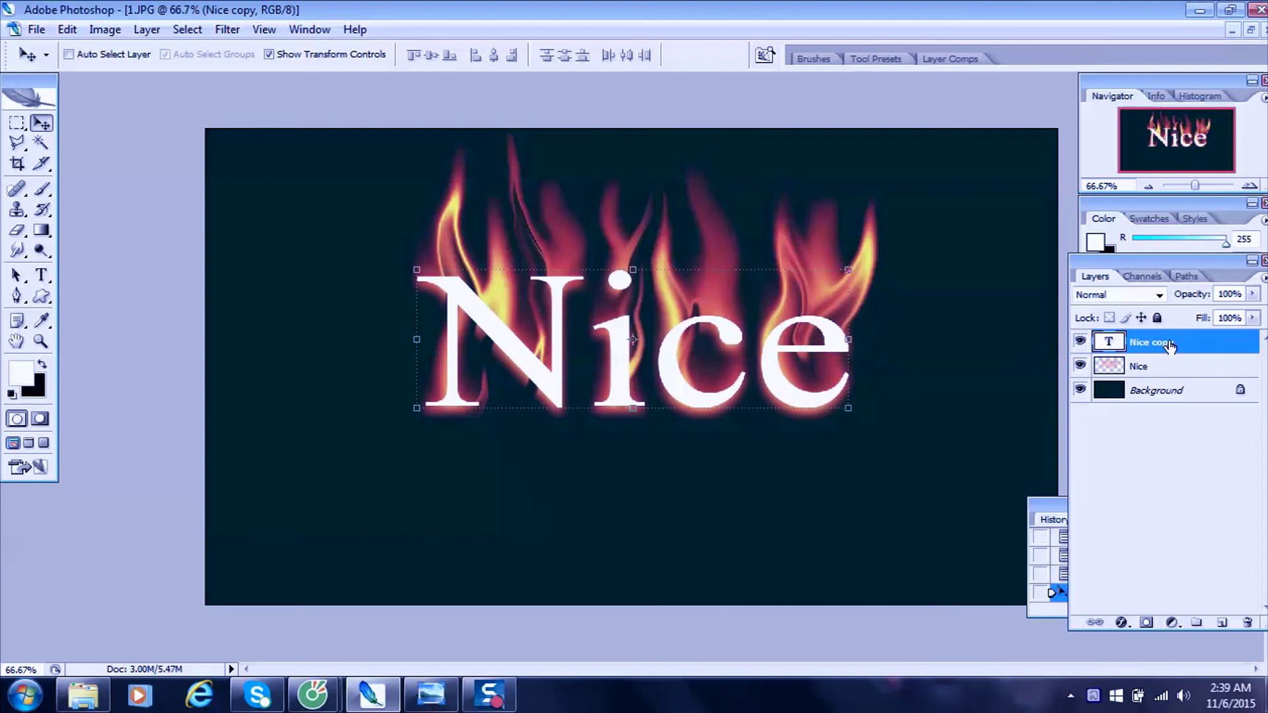
pyautogui.click(1160, 295)
pyautogui.click(1110, 195)
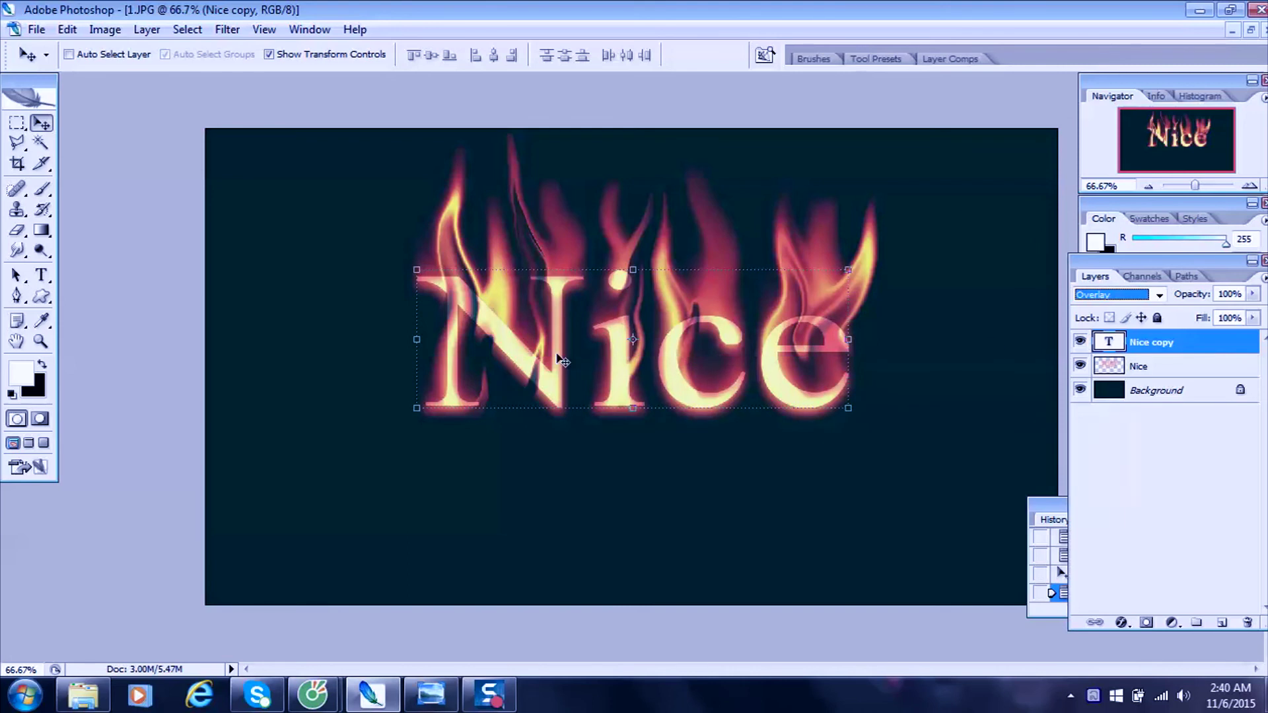
# Duplicate the Nice copy text layer and recolour its text pure black.
pyautogui.click(41, 275)
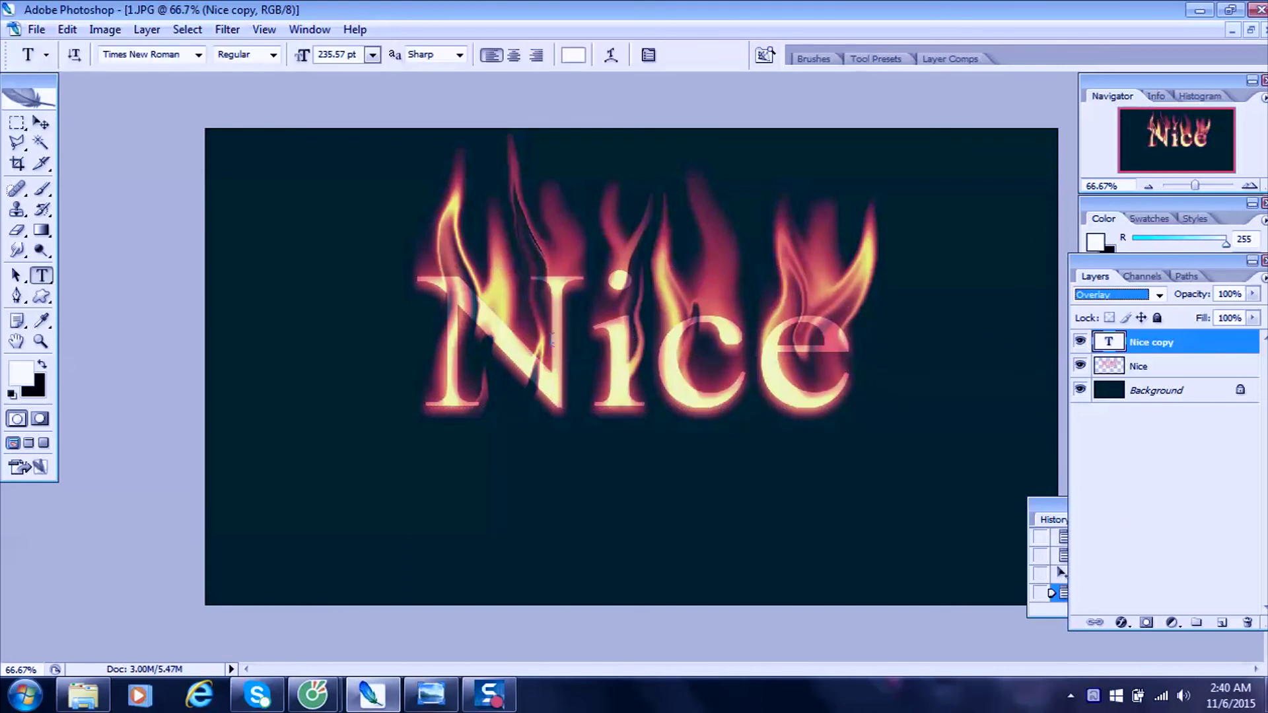
pyautogui.moveTo(1223, 603); pyautogui.dragTo(1221, 622)
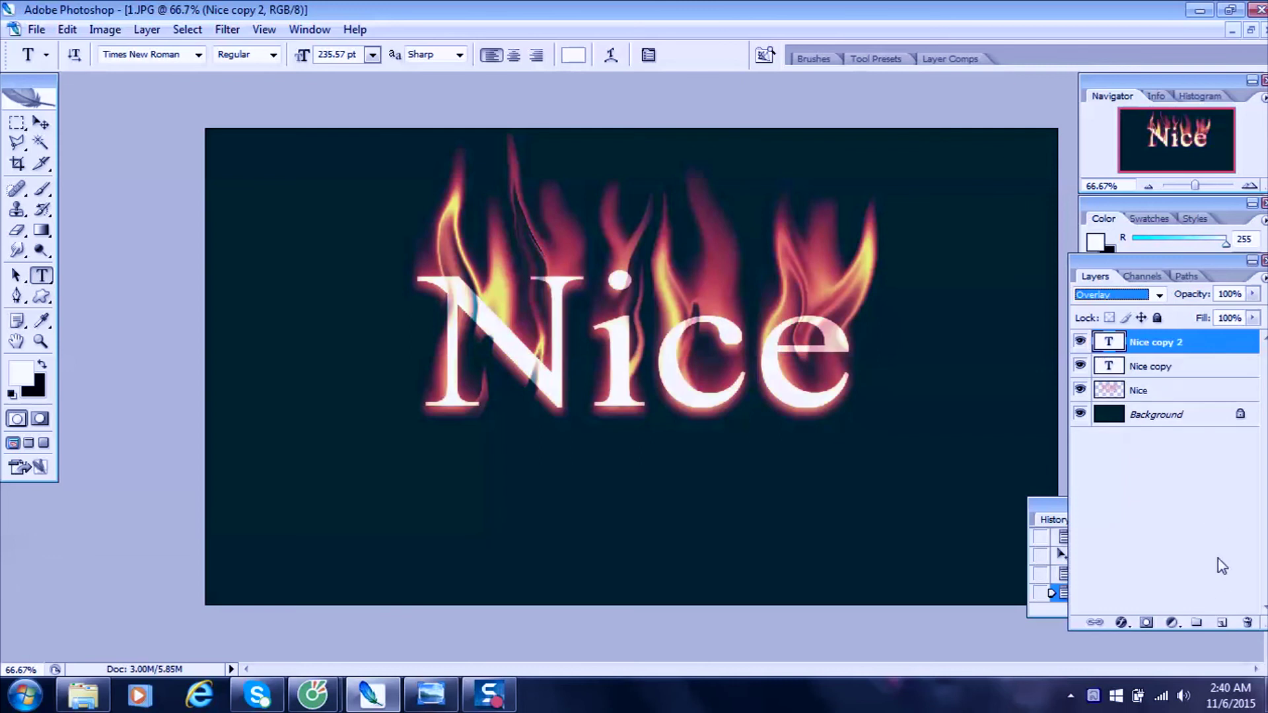
pyautogui.click(442, 333)
pyautogui.hotkey('ctrl', 'a')
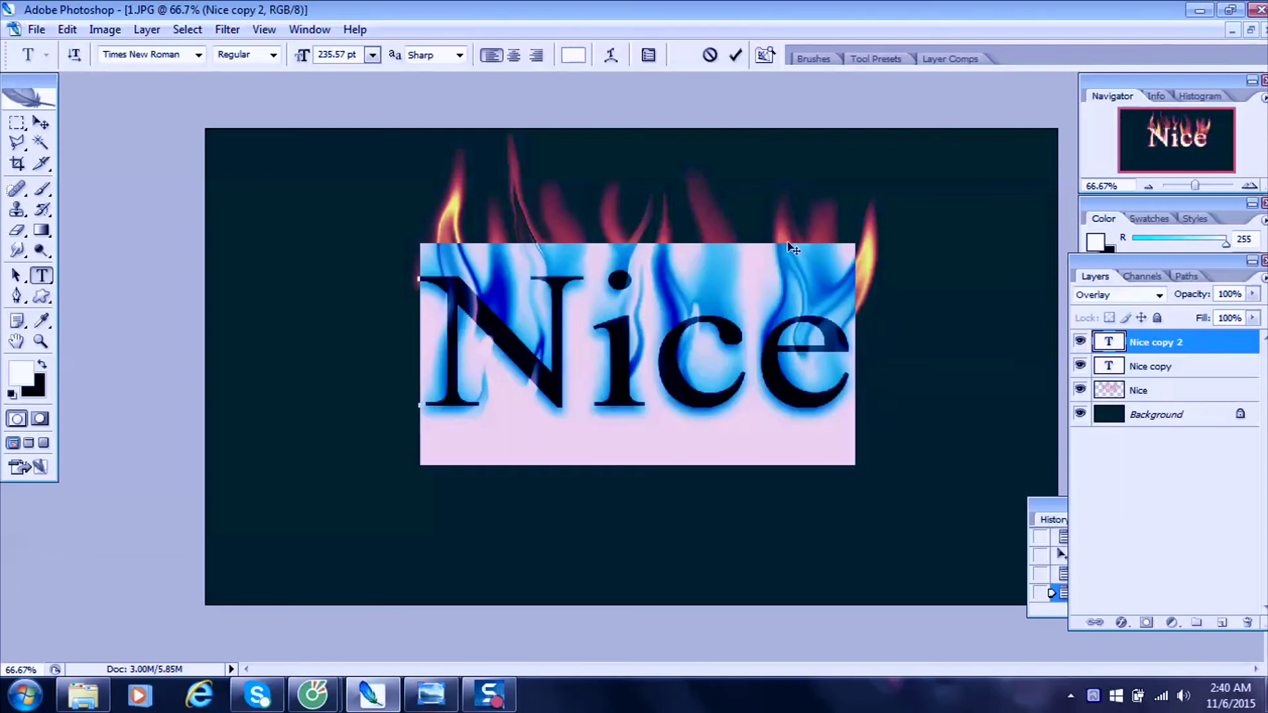
pyautogui.click(573, 55)
pyautogui.click(625, 436)
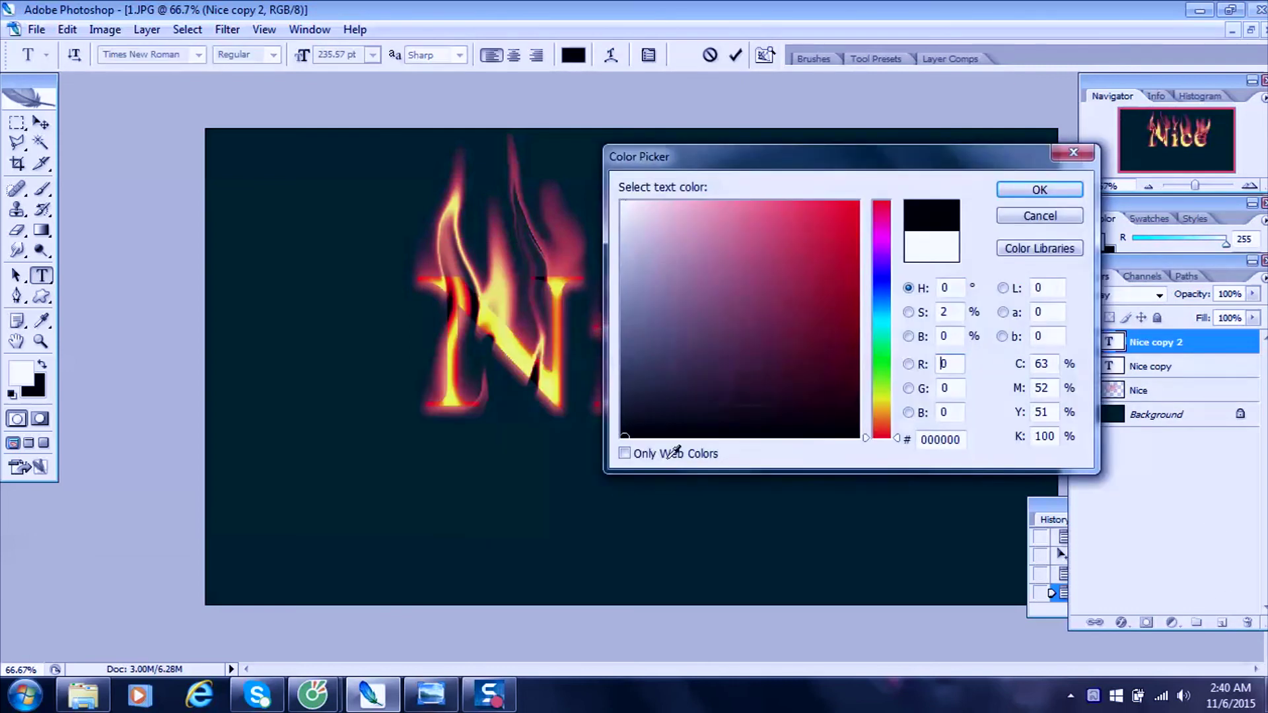
pyautogui.click(1039, 190)
pyautogui.hotkey('ctrl', 'Return')
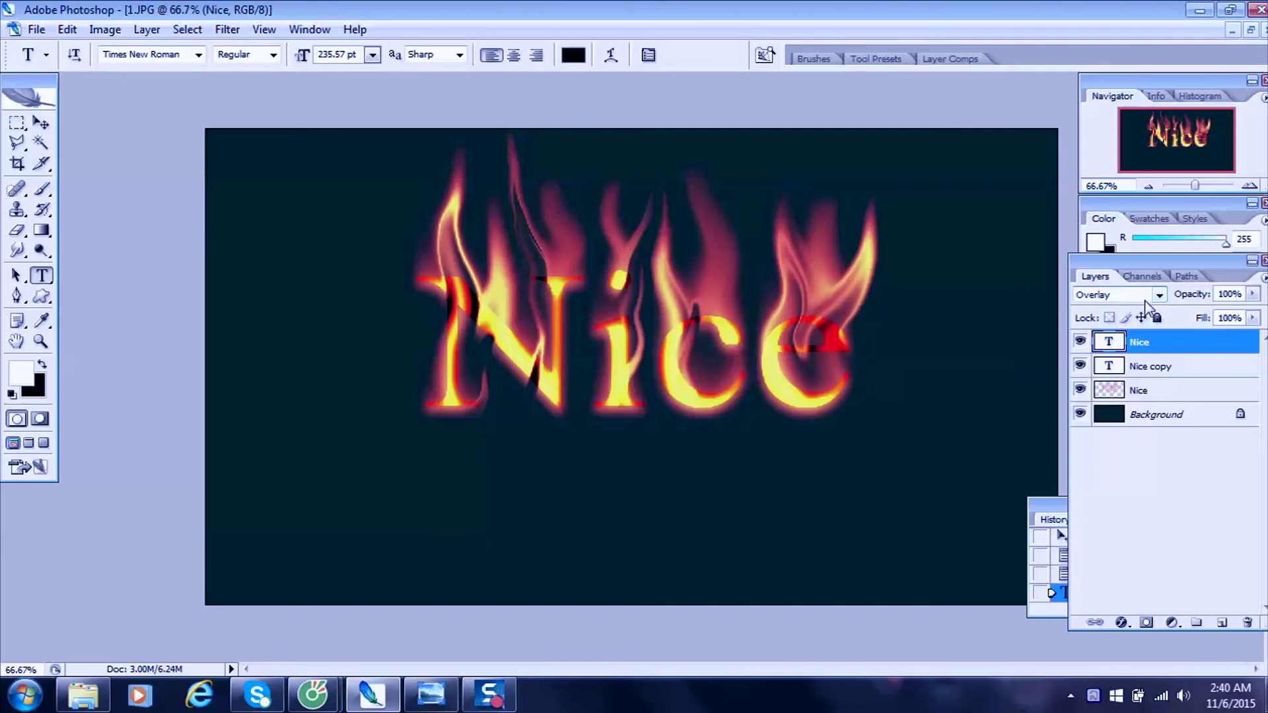
# Switch to the Eraser tool at 65% opacity and 26% flow.
pyautogui.click(41, 142)
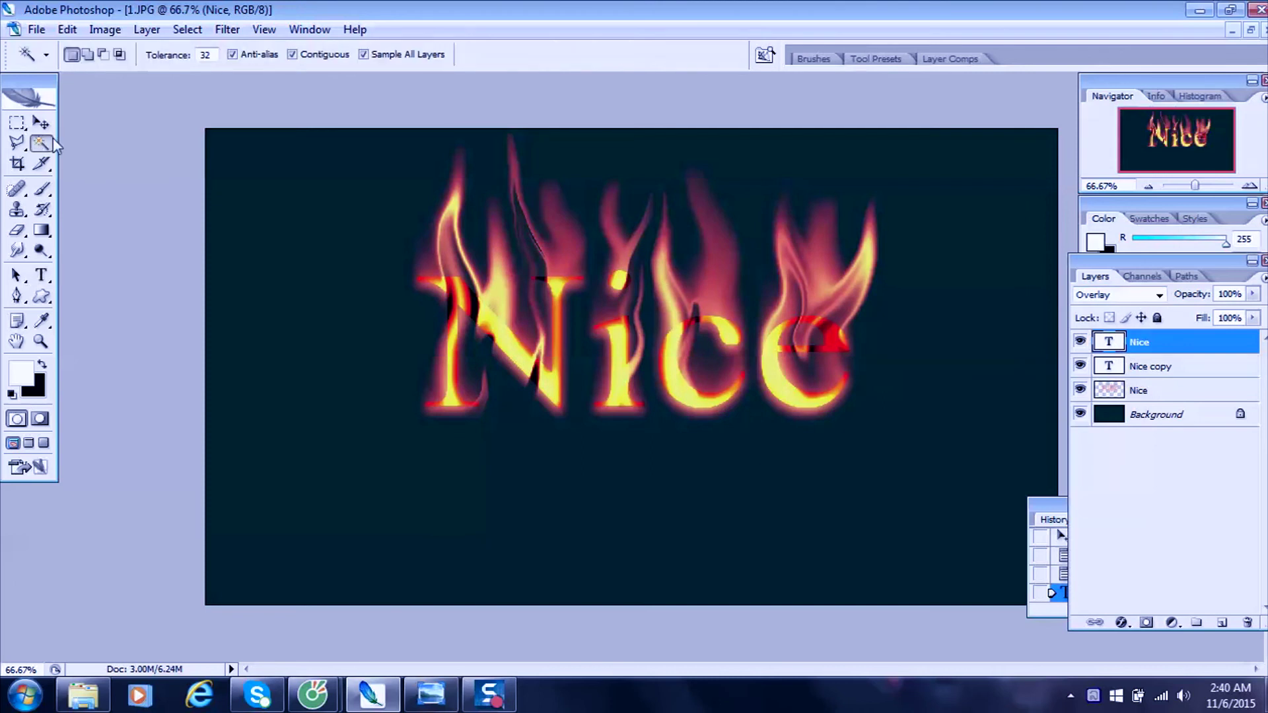
pyautogui.click(41, 123)
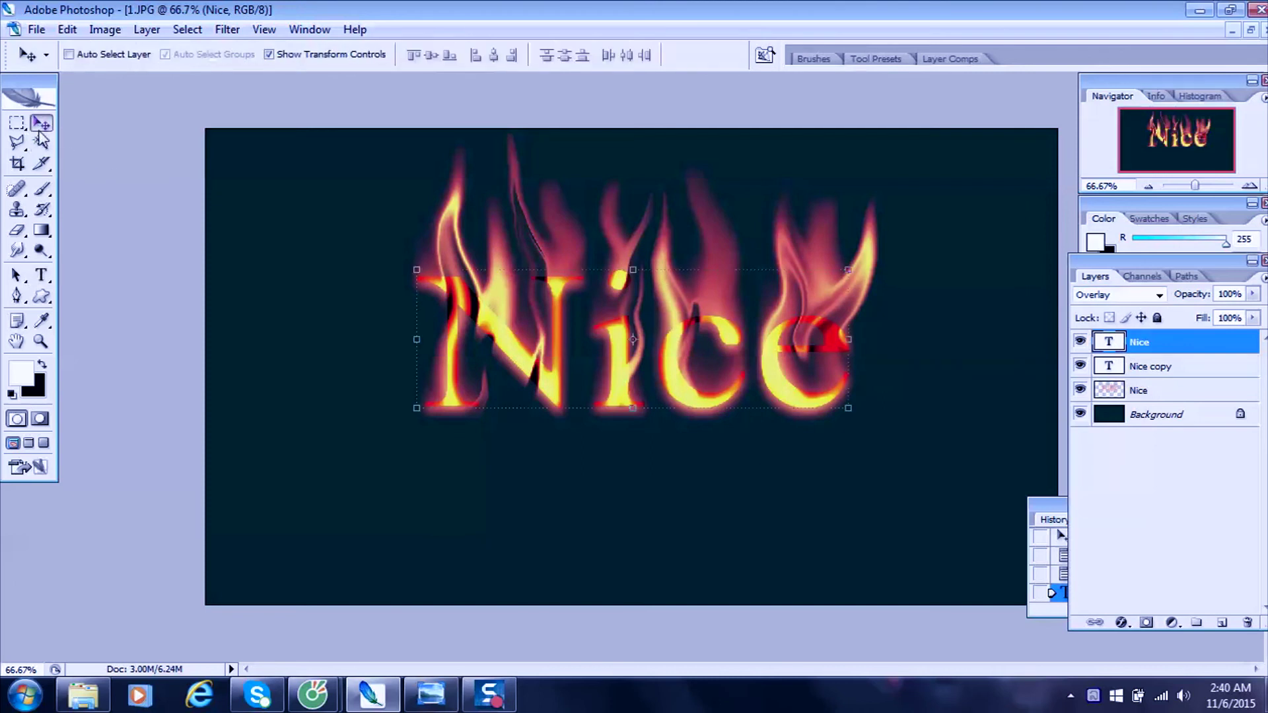
pyautogui.click(17, 230)
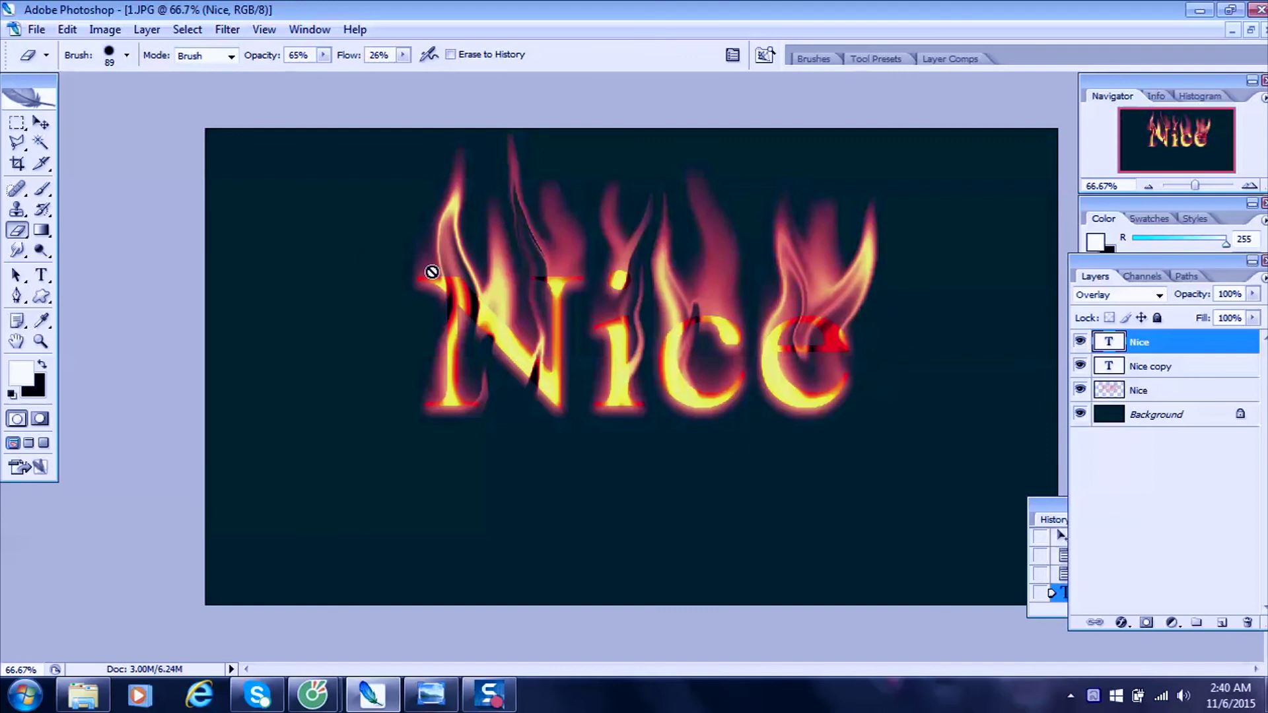
# Rasterize both the top Nice text layer and the Nice copy text layer.
pyautogui.rightClick(1175, 351)
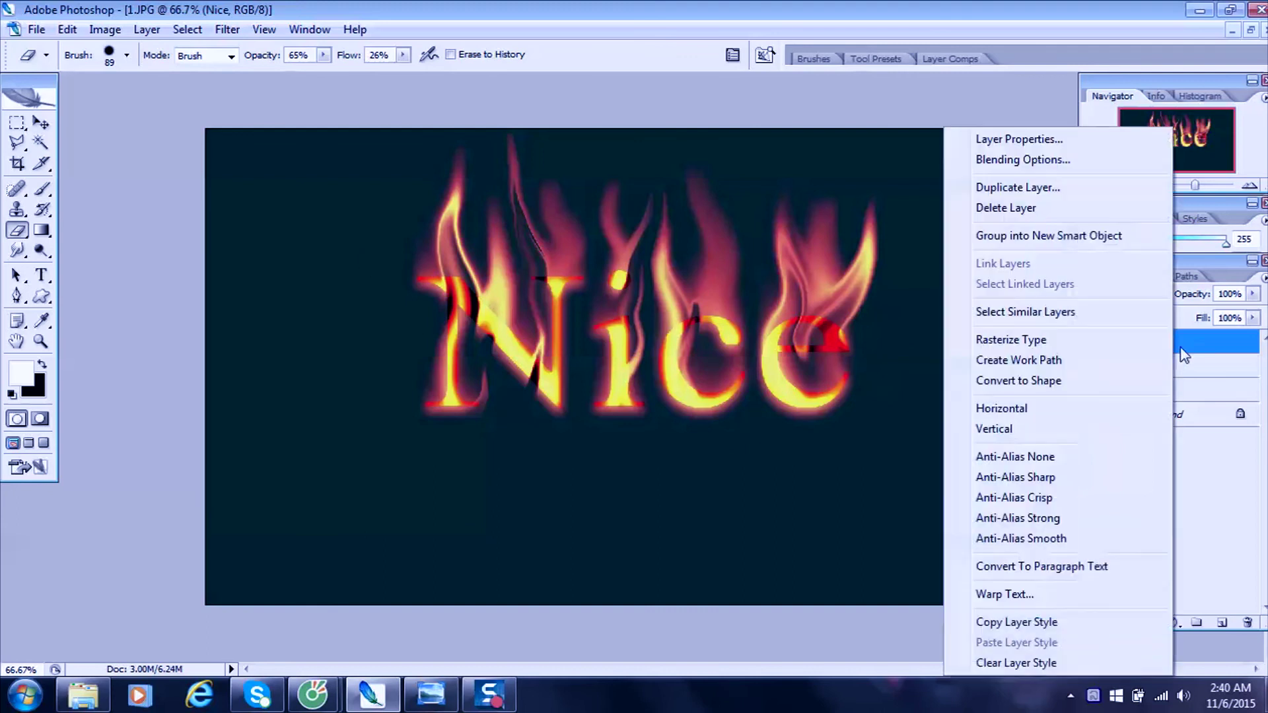
pyautogui.click(1187, 371)
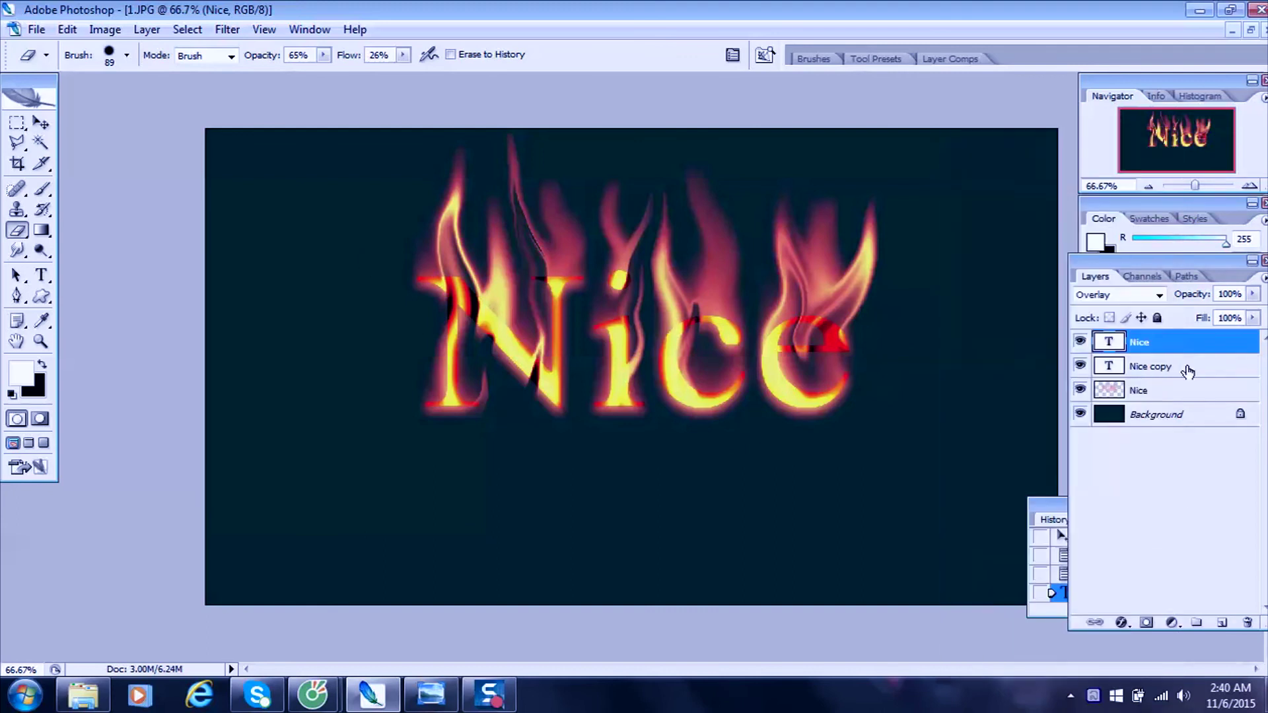
pyautogui.rightClick(1161, 346)
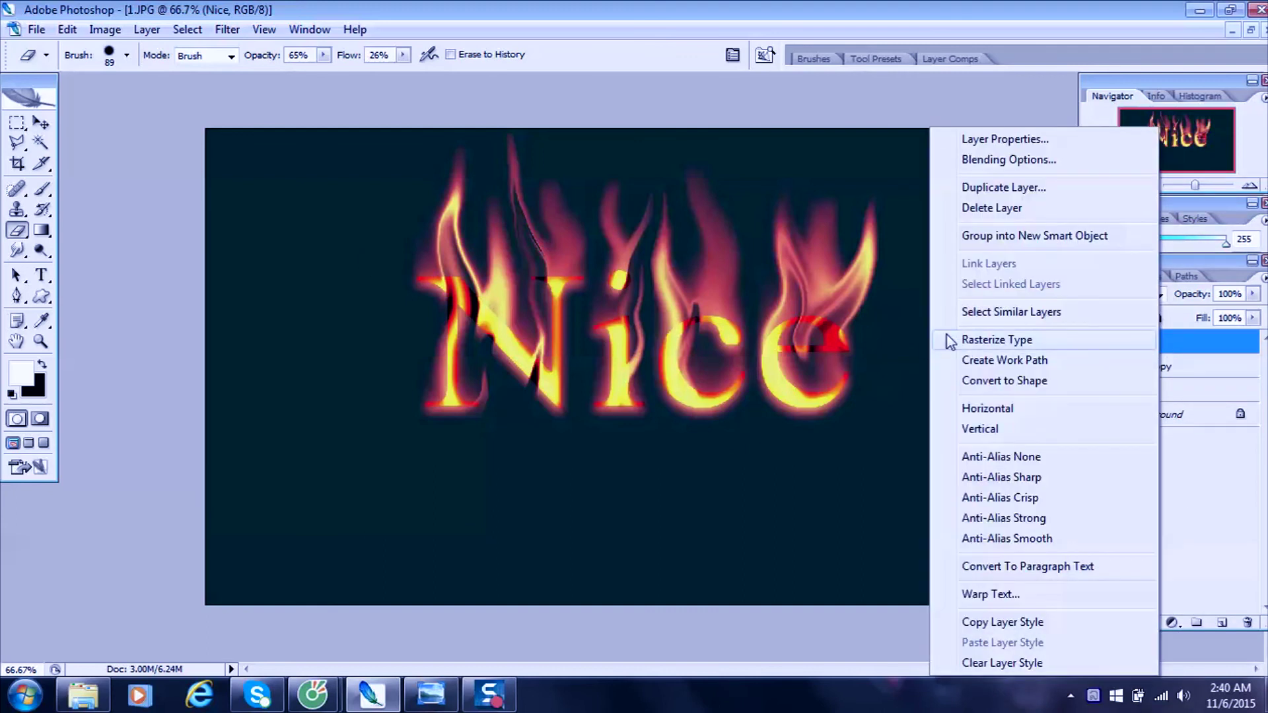
pyautogui.click(1035, 348)
pyautogui.rightClick(1175, 350)
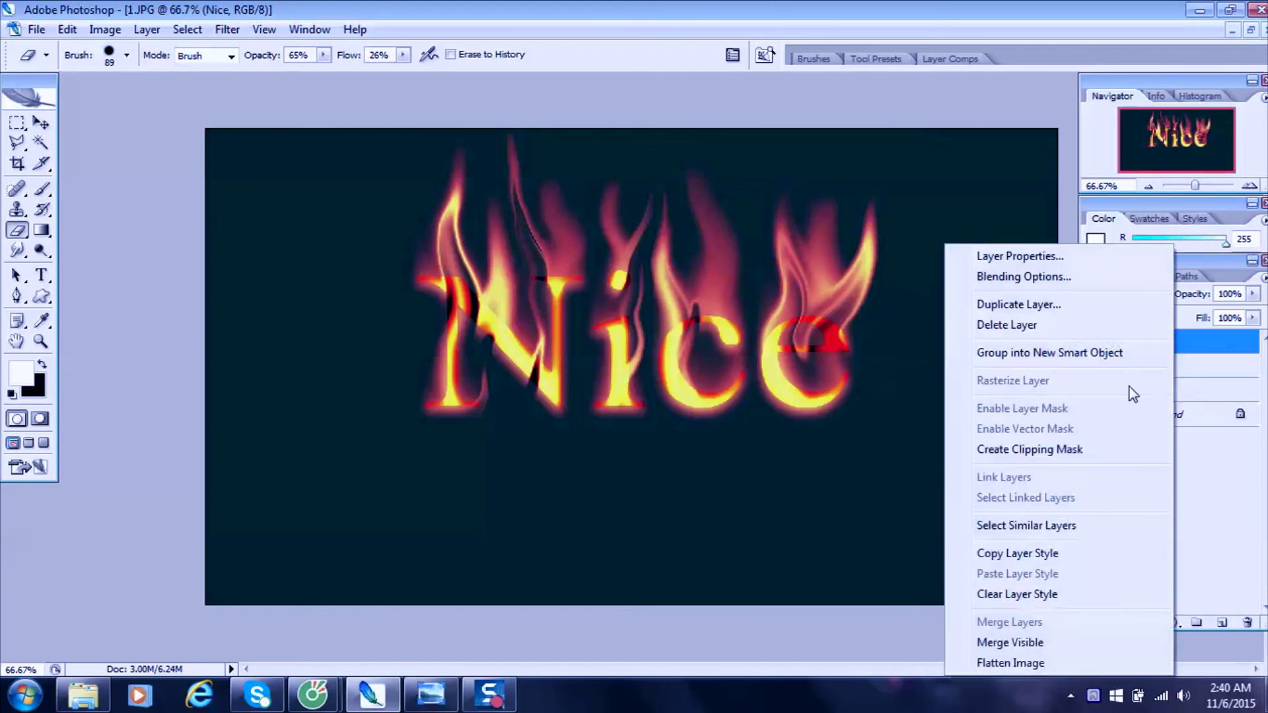
pyautogui.click(1221, 374)
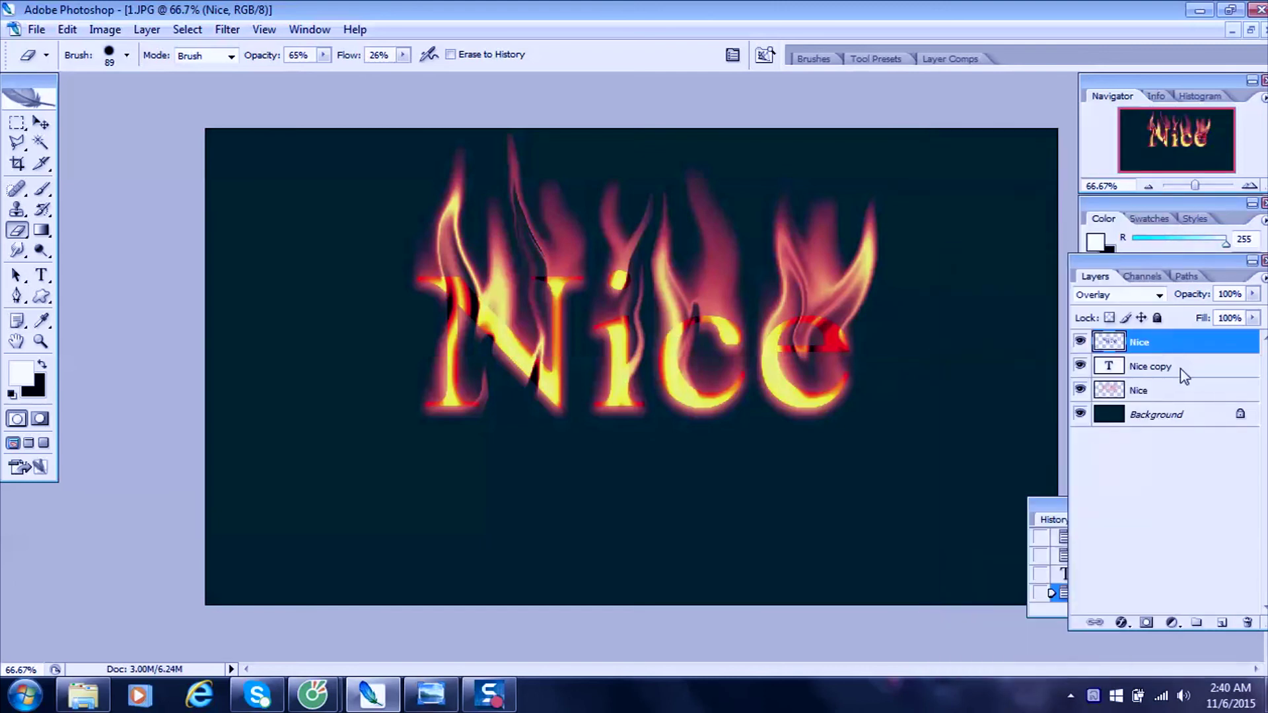
pyautogui.rightClick(1185, 376)
pyautogui.click(1019, 340)
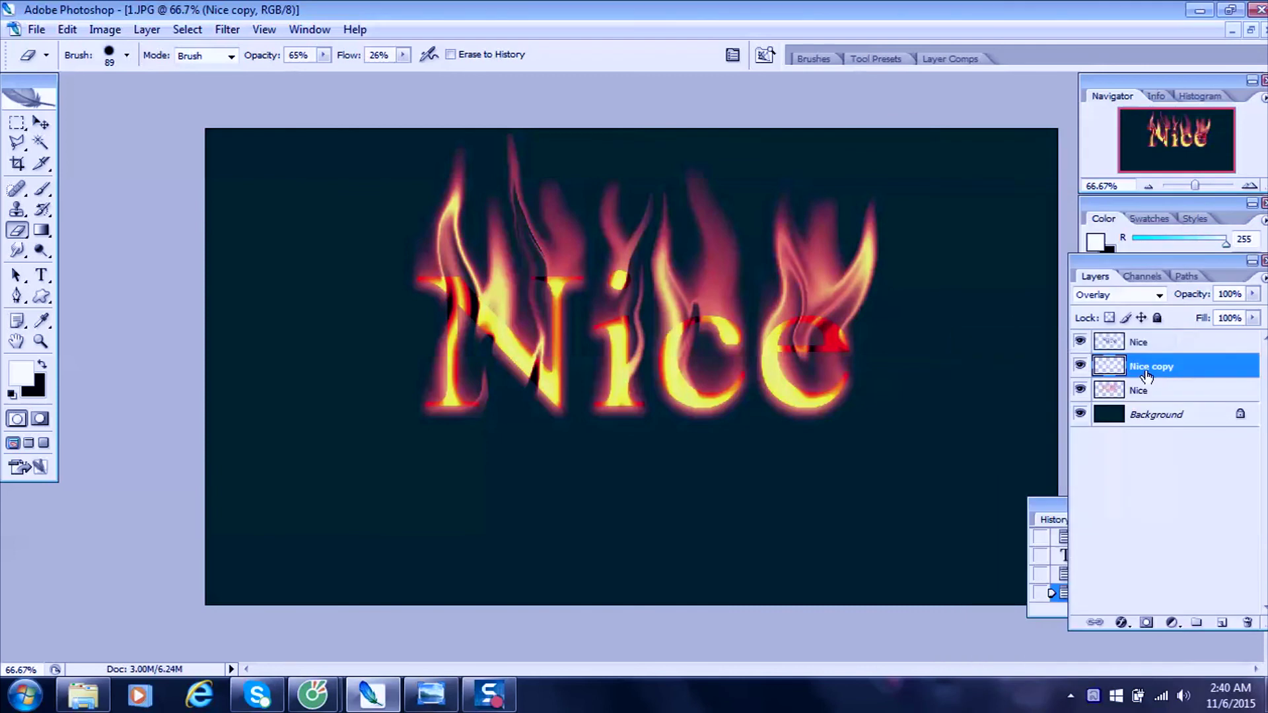
# Hide the flame layer and dark background, then Merge Visible to combine the two text layers.
pyautogui.click(1140, 348)
pyautogui.rightClick(1161, 345)
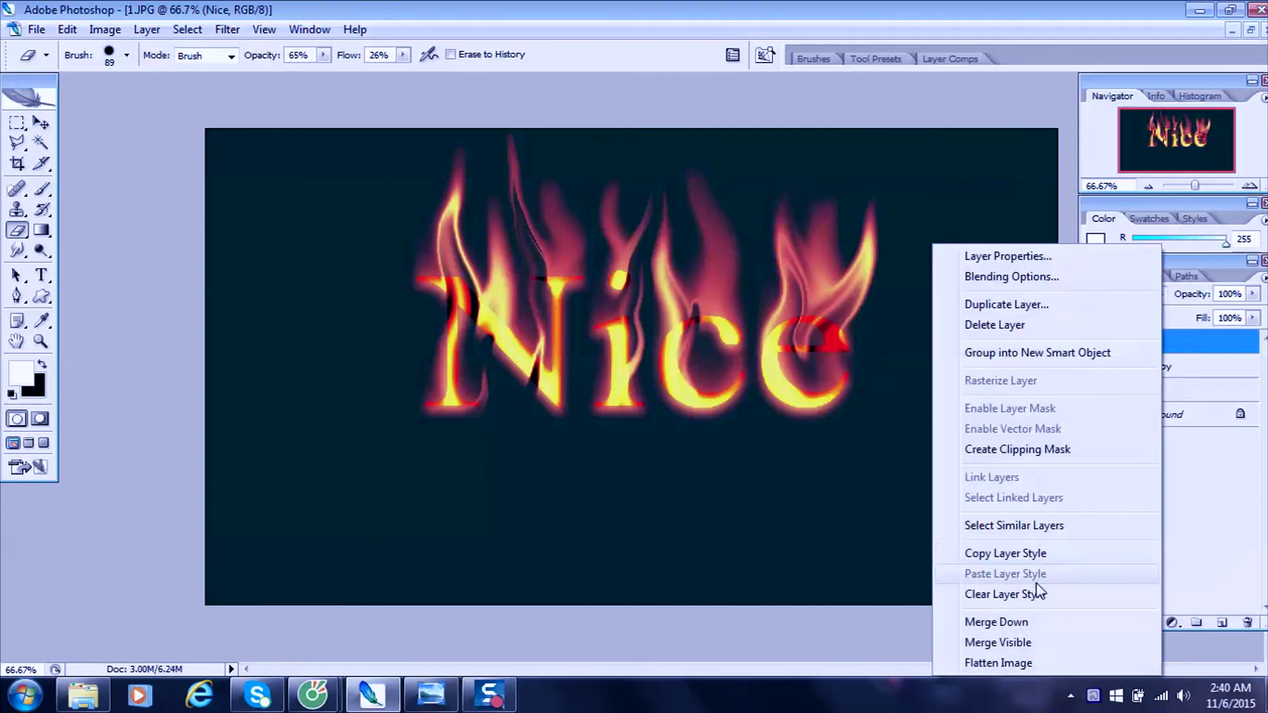
pyautogui.click(1028, 622)
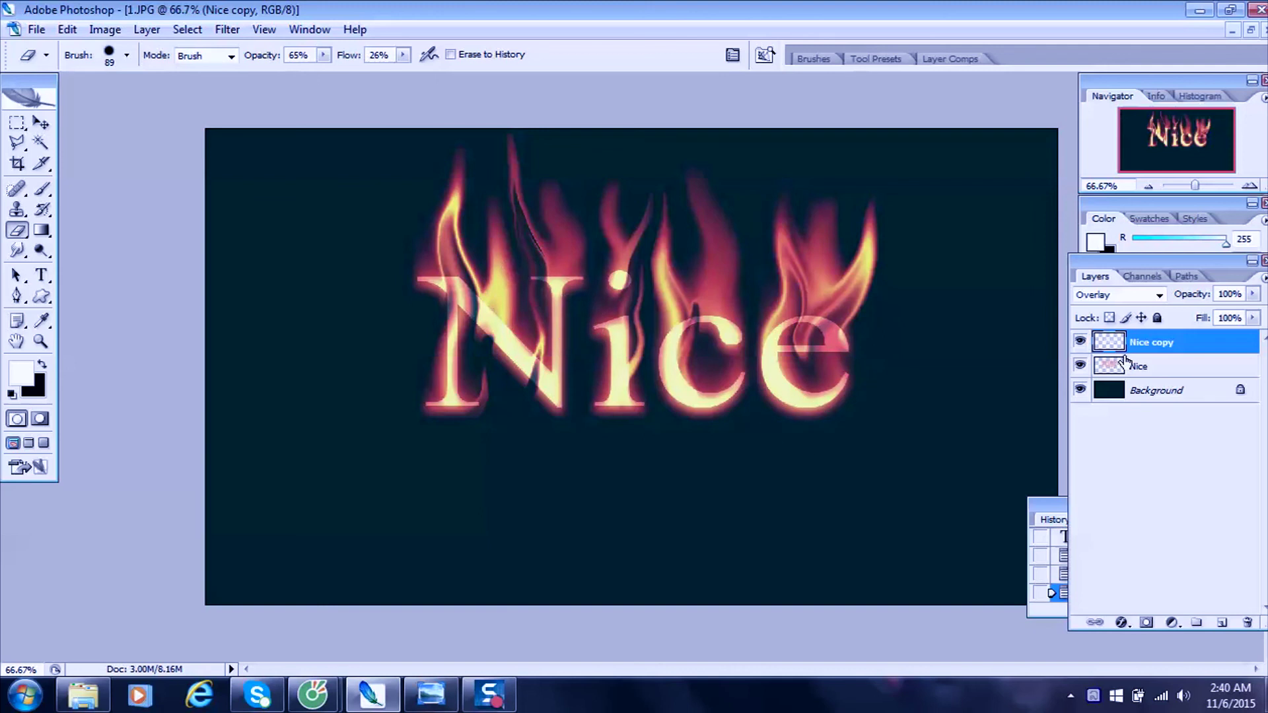
pyautogui.hotkey('ctrl', 'z')
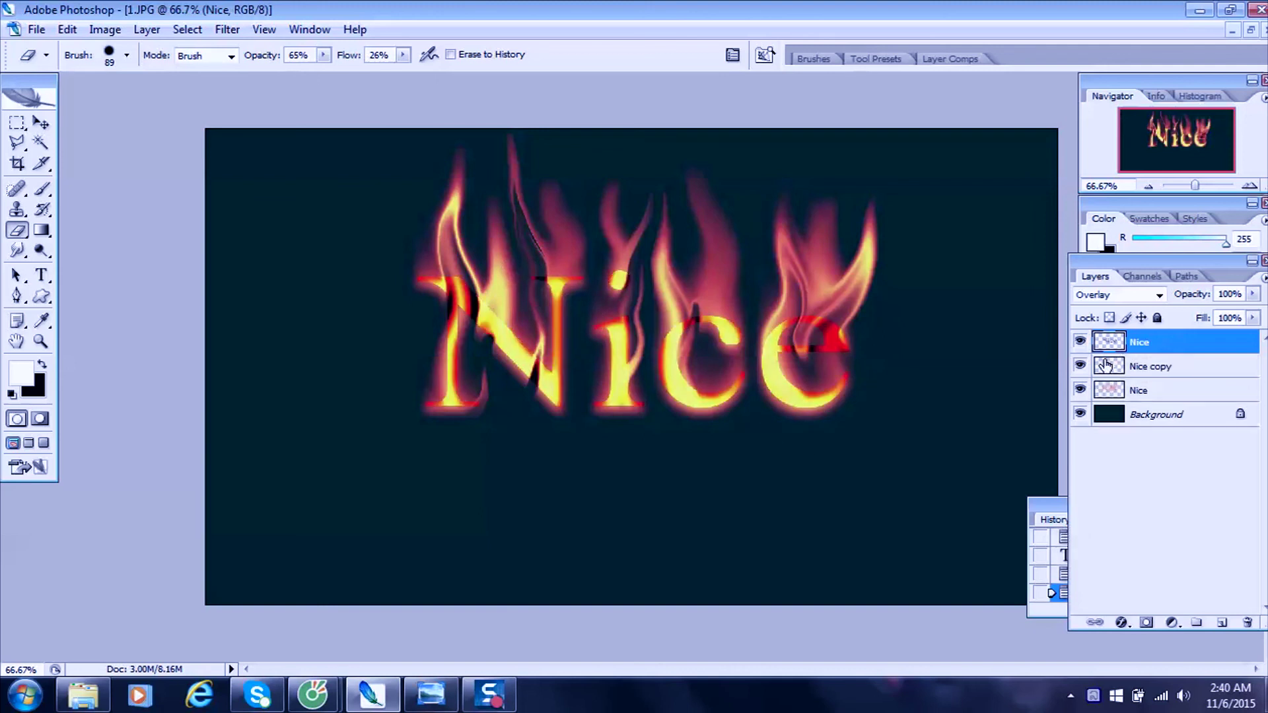
pyautogui.click(1081, 391)
pyautogui.click(1081, 415)
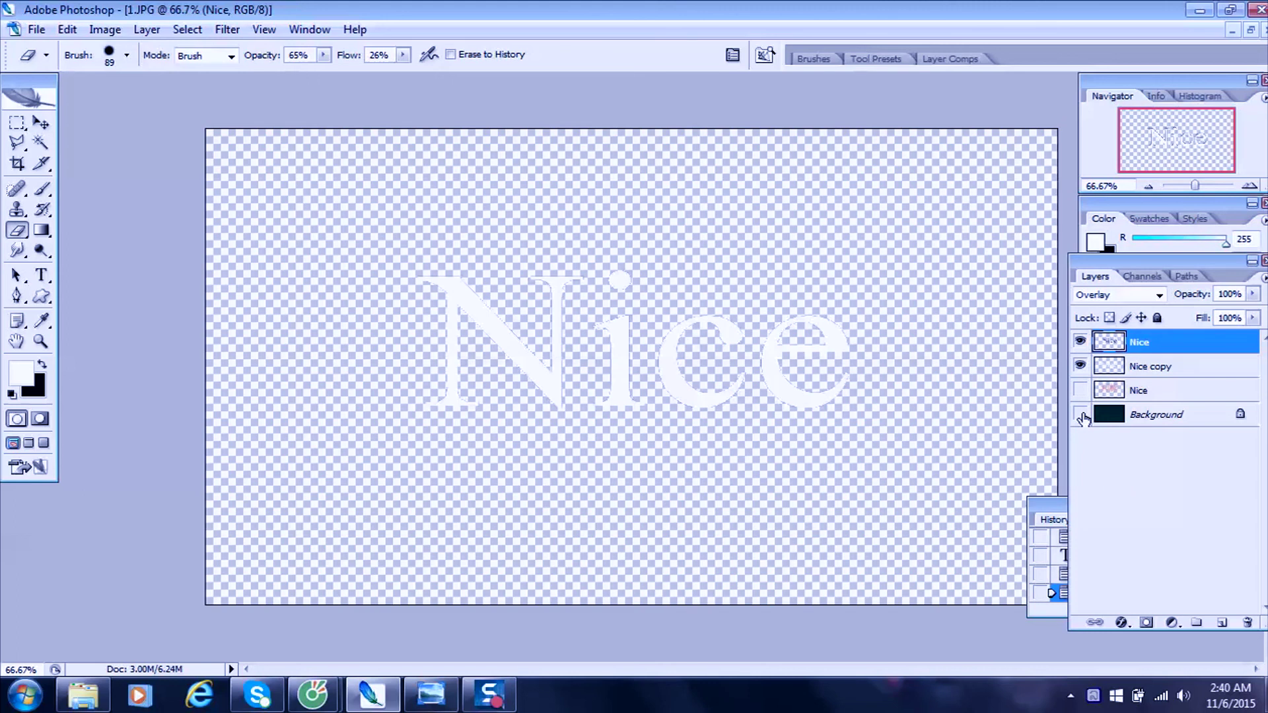
pyautogui.click(1154, 367)
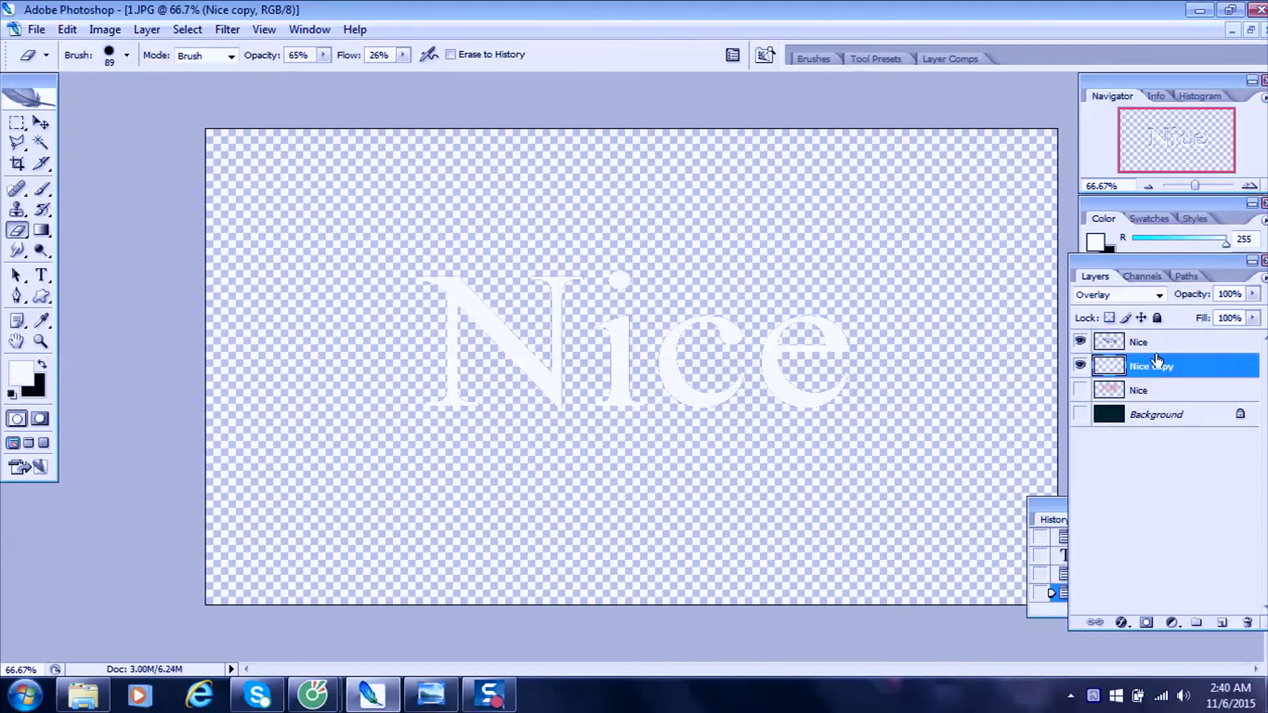
pyautogui.click(1165, 343)
pyautogui.rightClick(1166, 343)
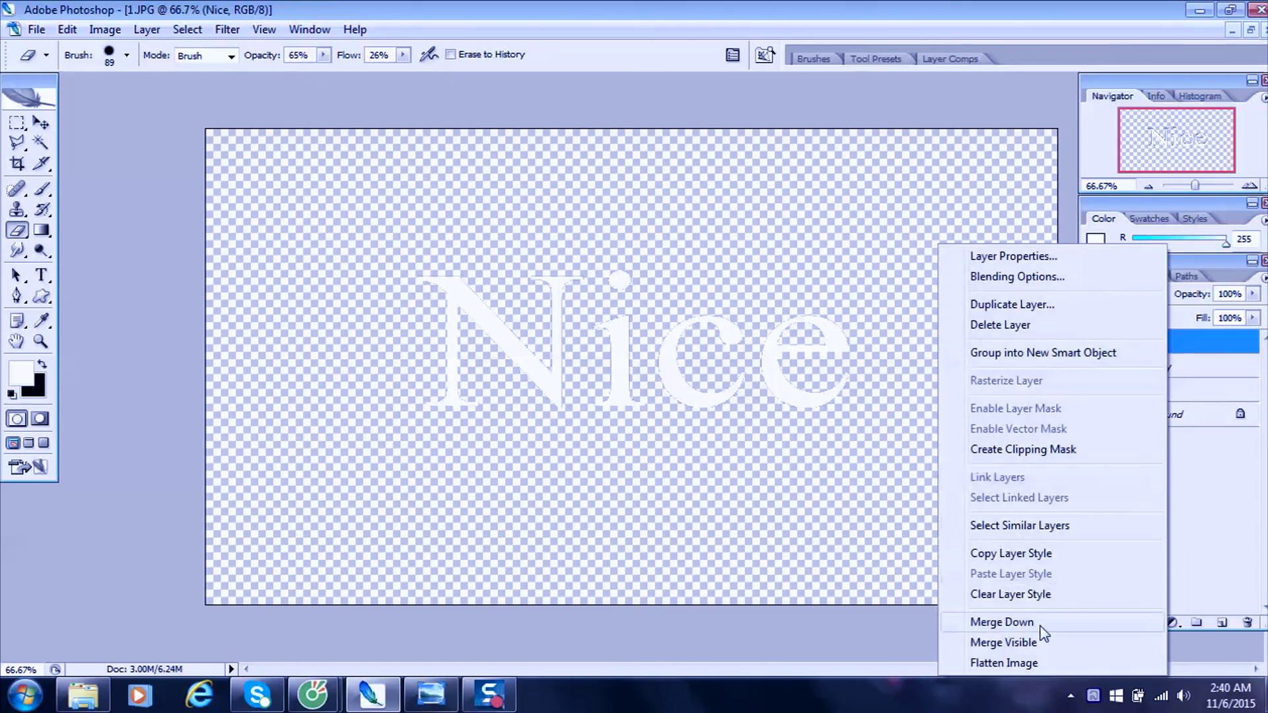
pyautogui.click(1018, 646)
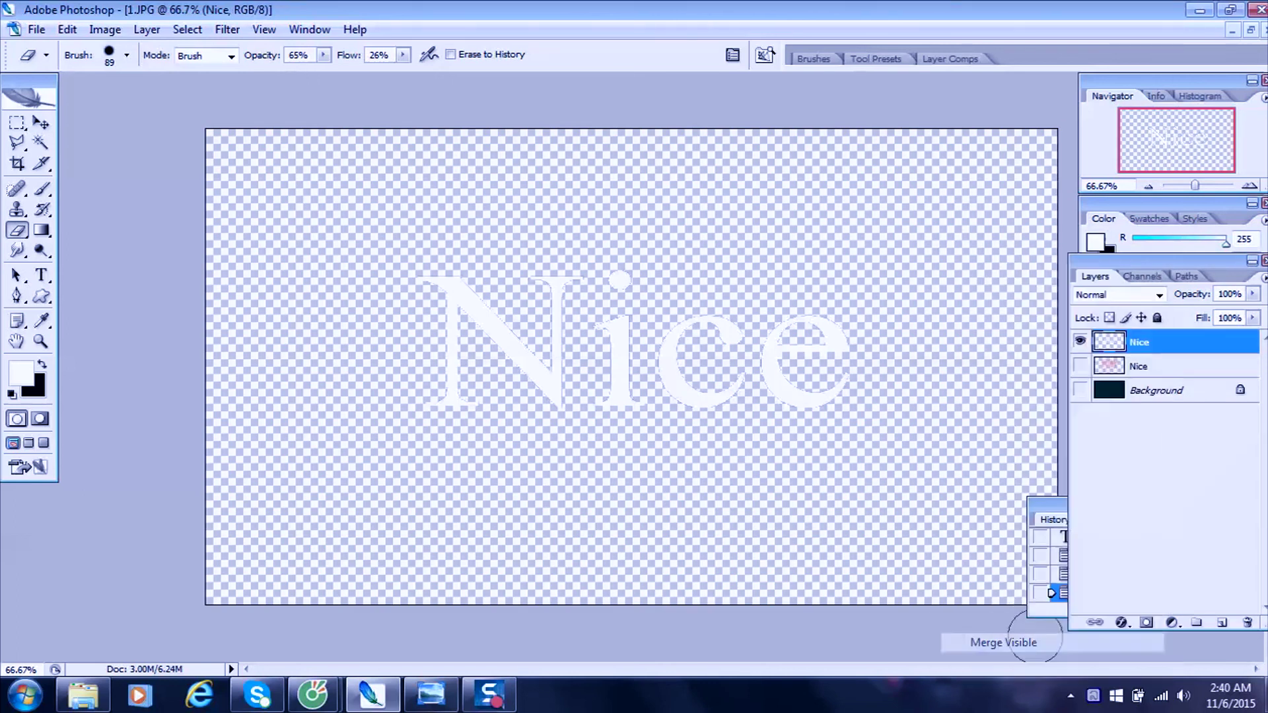
# Make the flame Nice layer and dark background visible again.
pyautogui.rightClick(1140, 352)
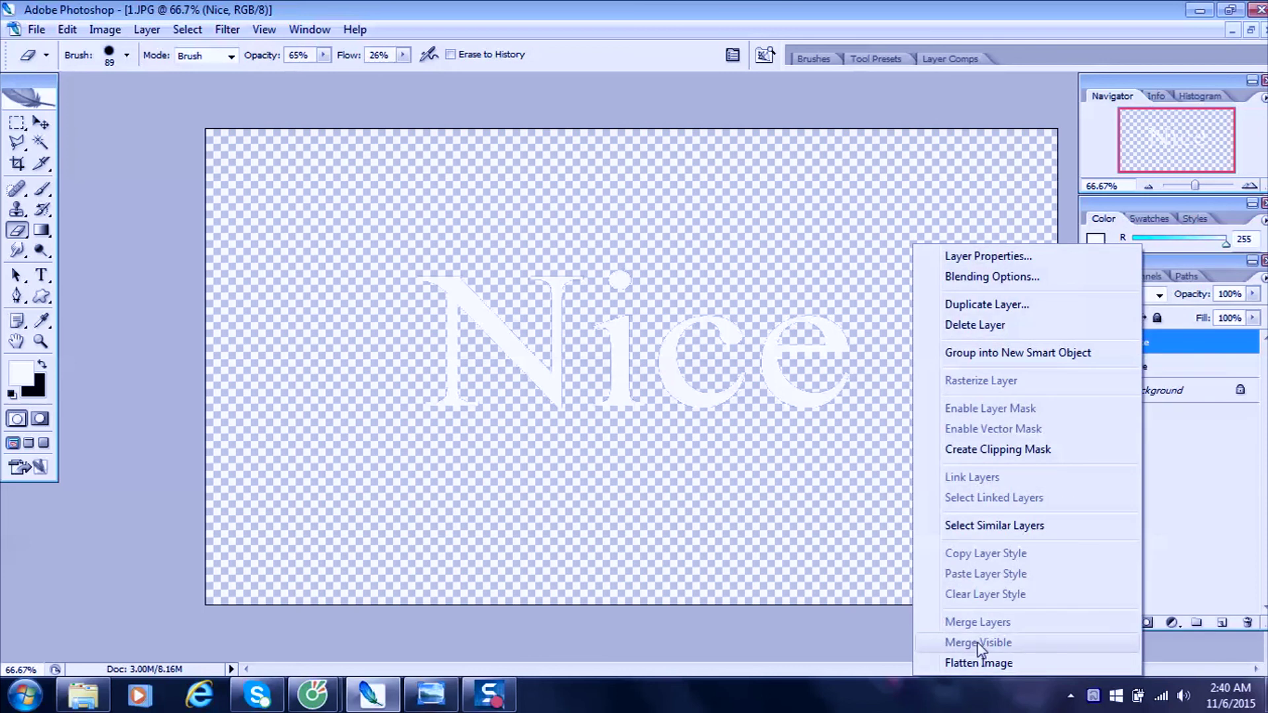
pyautogui.click(1217, 430)
pyautogui.click(1081, 366)
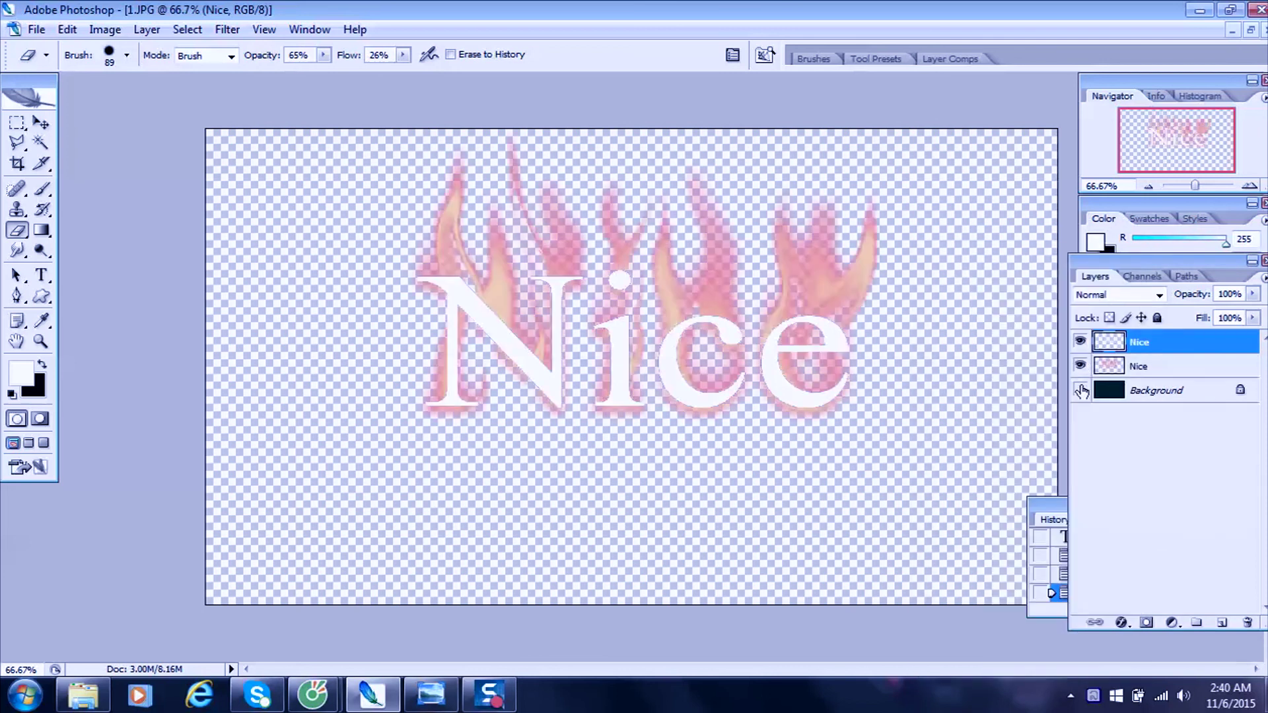
pyautogui.click(1081, 391)
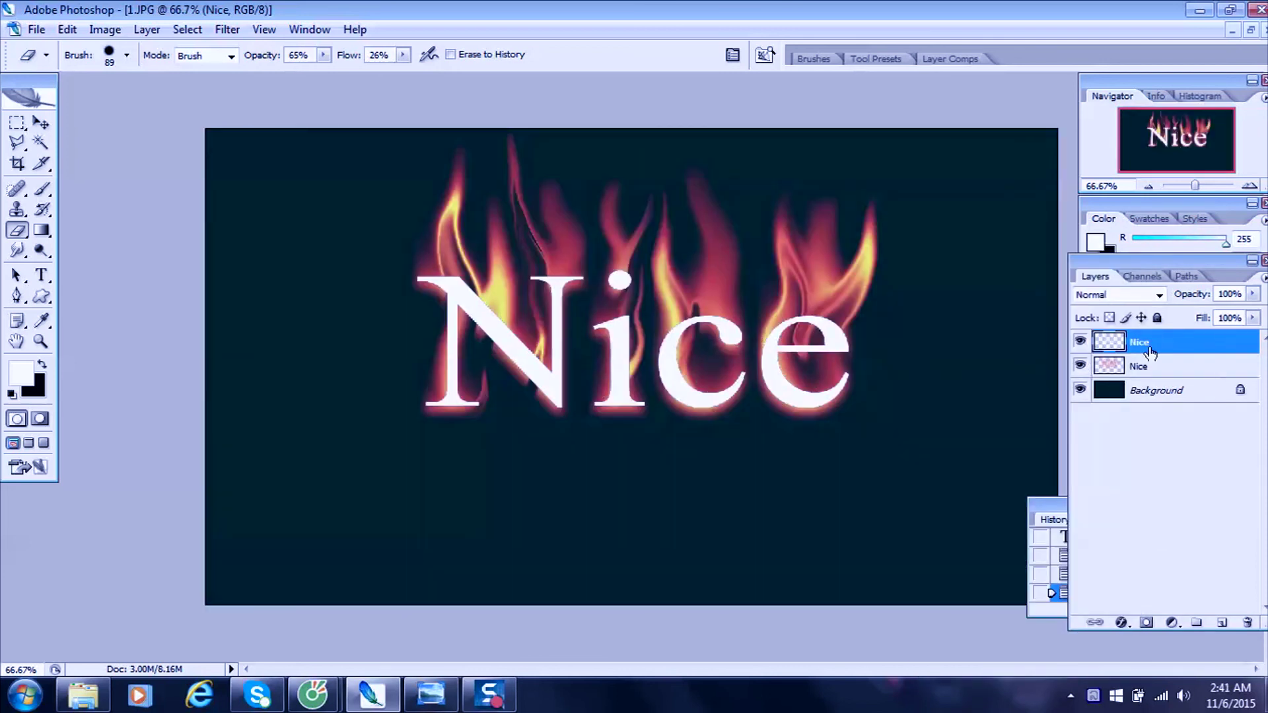
pyautogui.click(1160, 295)
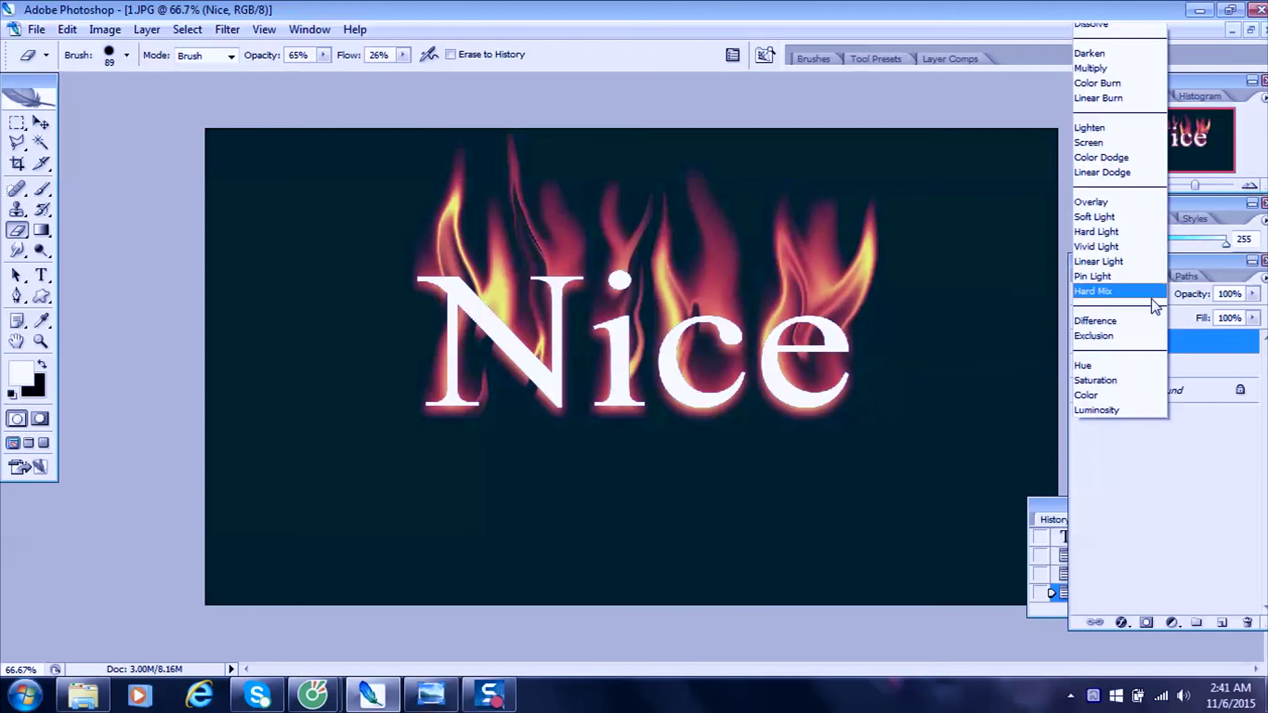
# Set the merged text to Overlay and size the eraser to about 57 px.
pyautogui.click(1097, 199)
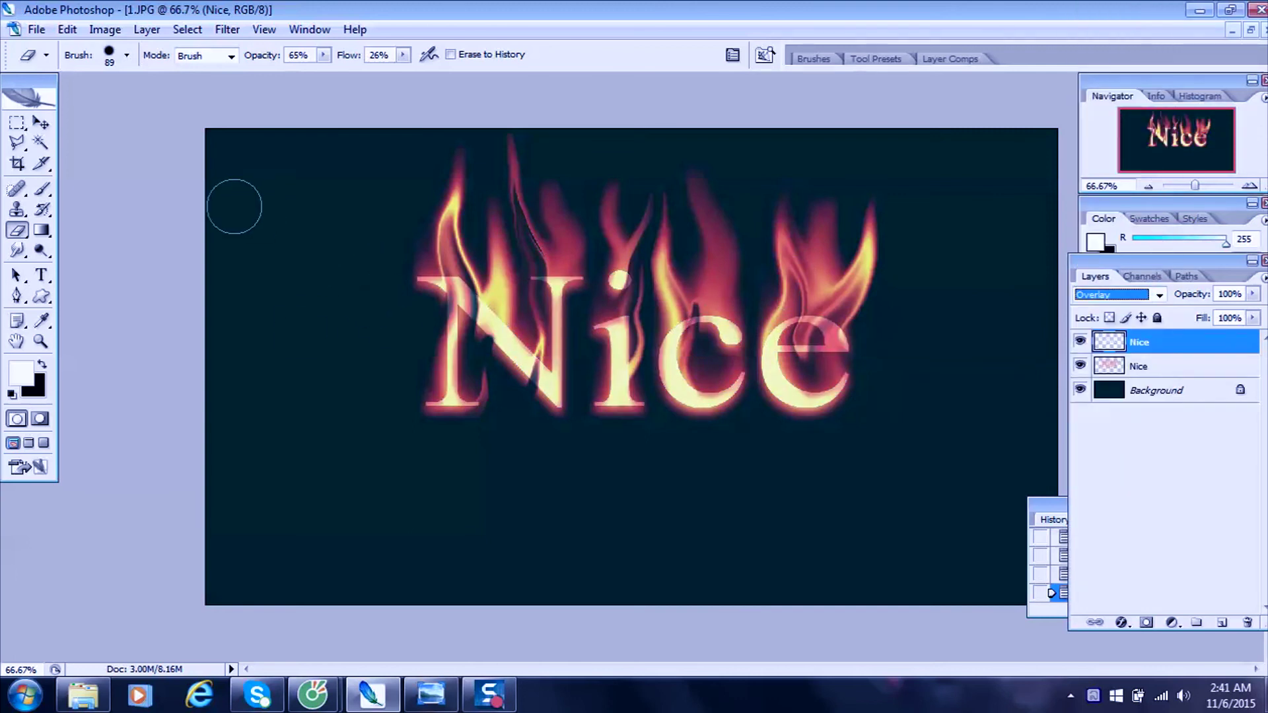
pyautogui.rightClick(462, 261)
pyautogui.moveTo(541, 298); pyautogui.dragTo(532, 299)
pyautogui.press('Return')
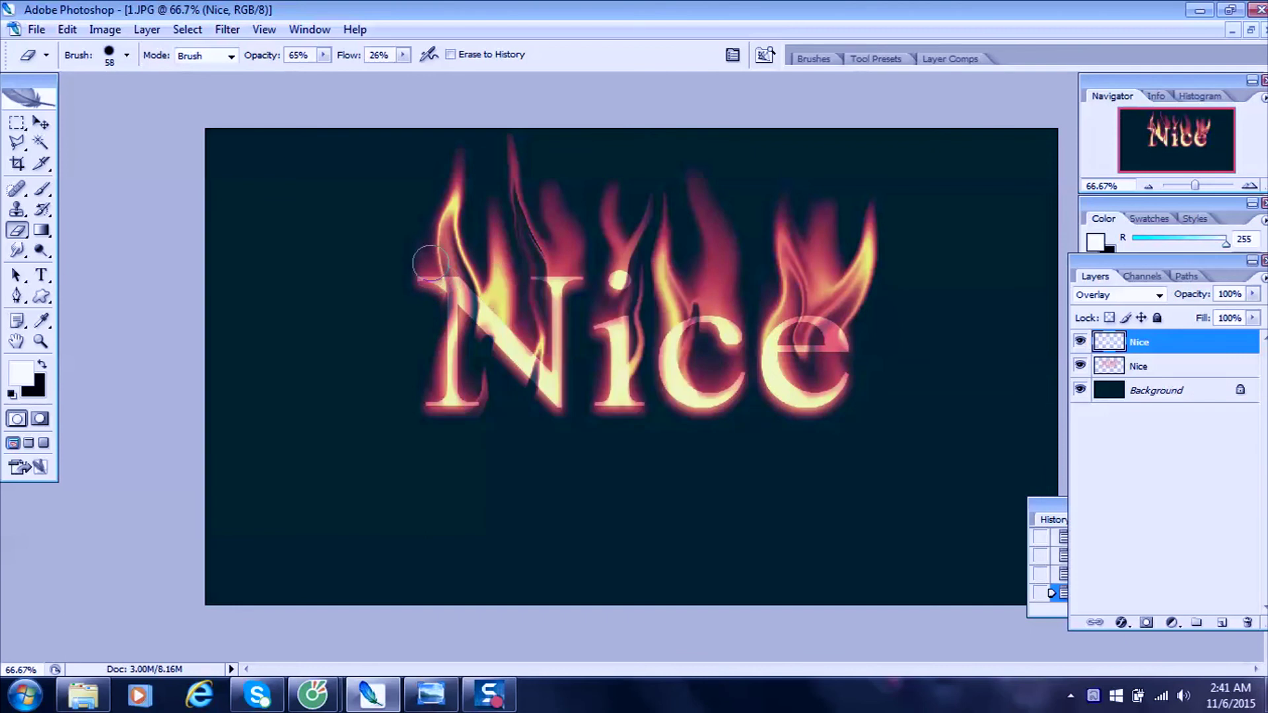
pyautogui.click(430, 262)
# At 30% flow, erase the white glow across the N and inside the e.
pyautogui.click(324, 55)
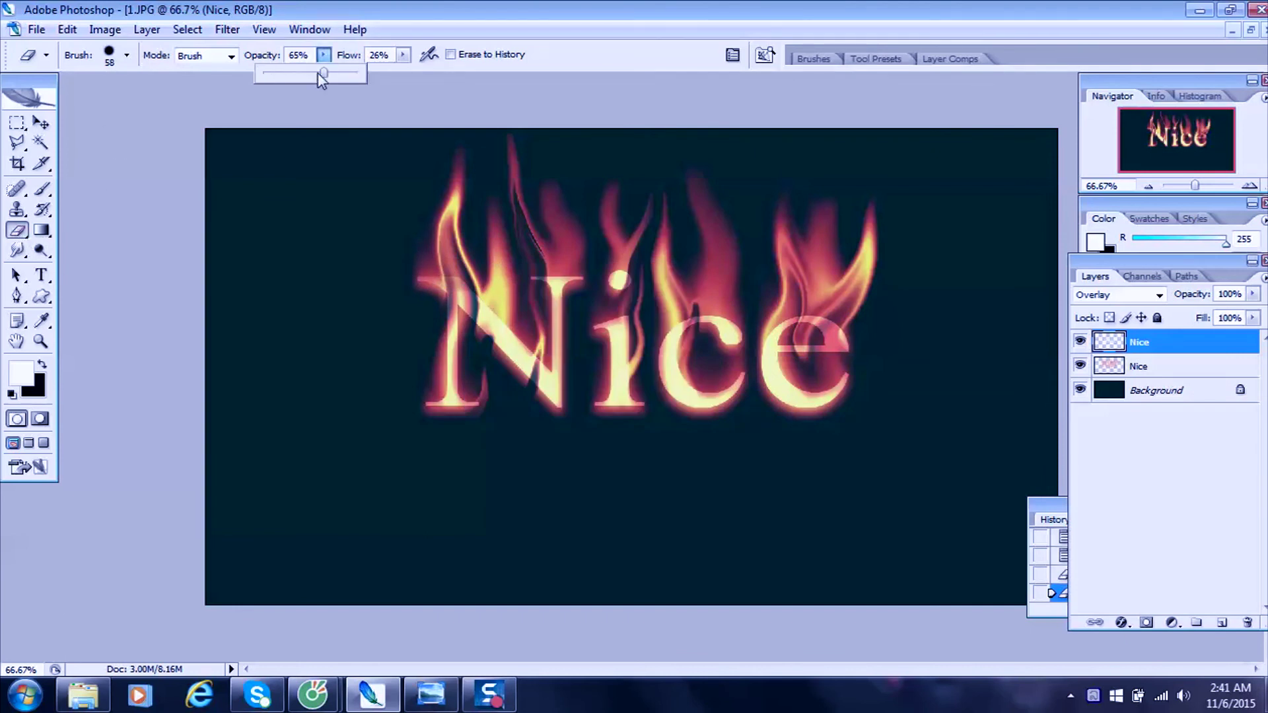
pyautogui.click(403, 55)
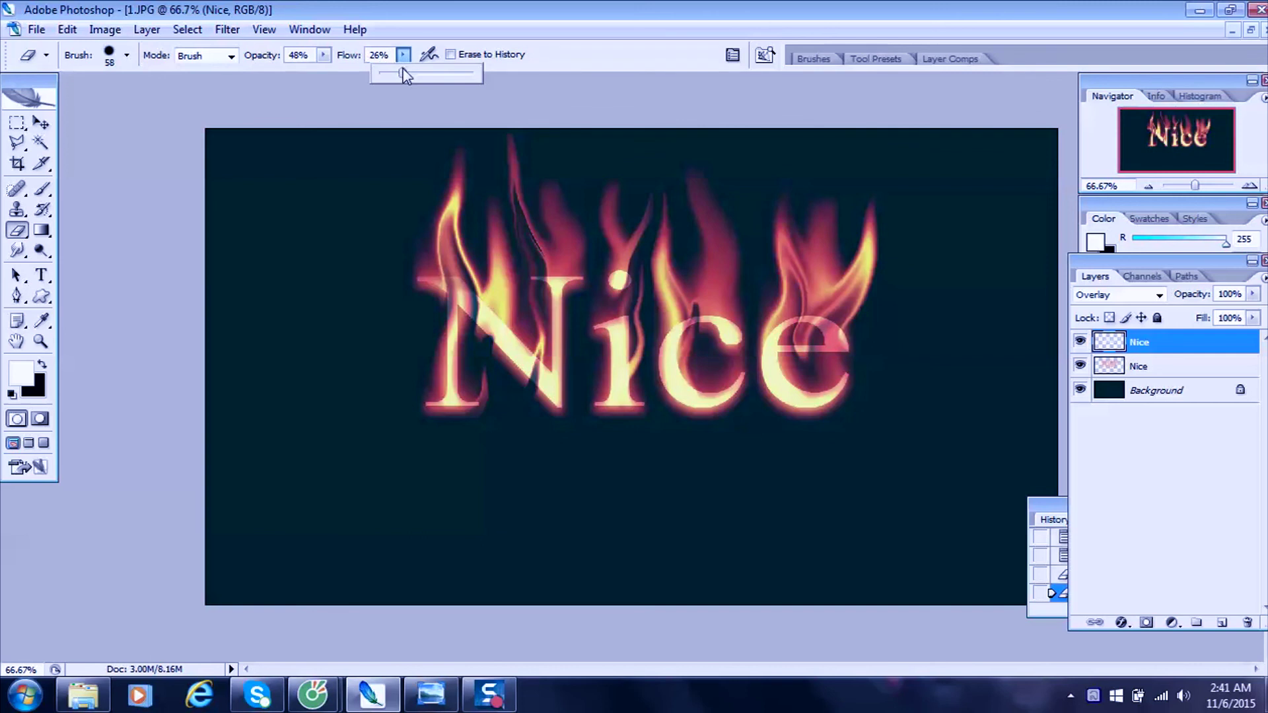
pyautogui.click(438, 261)
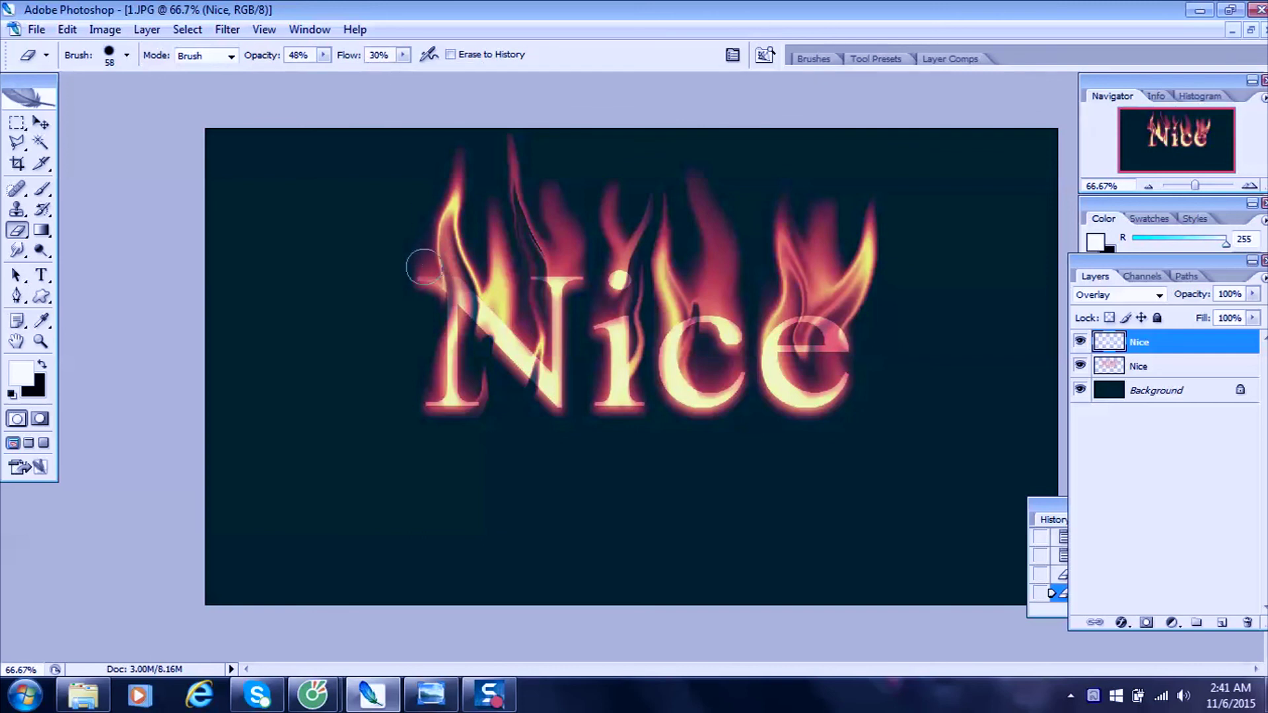
pyautogui.moveTo(423, 267)
pyautogui.mouseDown()
pyautogui.moveTo(475, 291)
pyautogui.moveTo(555, 274)
pyautogui.moveTo(609, 312)
pyautogui.moveTo(717, 338)
pyautogui.moveTo(753, 315)
pyautogui.moveTo(841, 337)
pyautogui.moveTo(840, 349)
pyautogui.mouseUp()
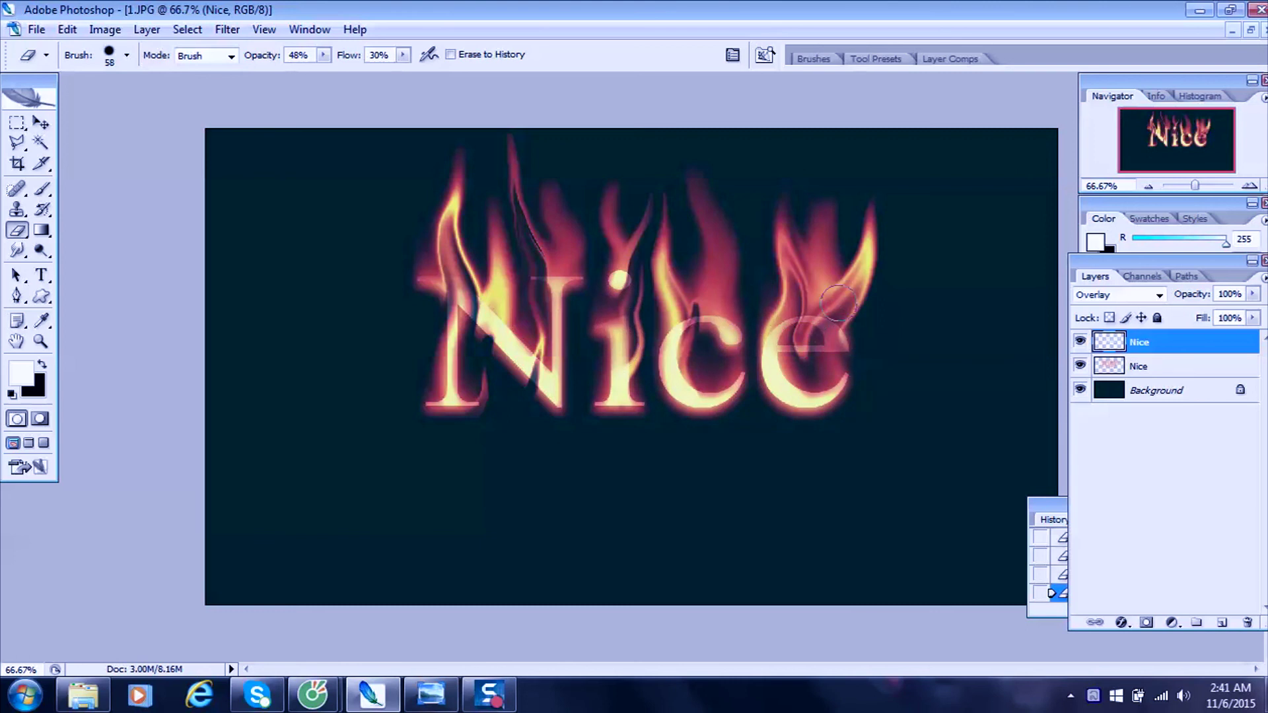
pyautogui.moveTo(814, 303)
pyautogui.mouseDown()
pyautogui.moveTo(826, 333)
pyautogui.moveTo(815, 421)
pyautogui.moveTo(846, 340)
pyautogui.moveTo(835, 377)
pyautogui.mouseUp()
# At 70% opacity, erase along the i, c and e, then duplicate the Nice layer.
pyautogui.click(323, 55)
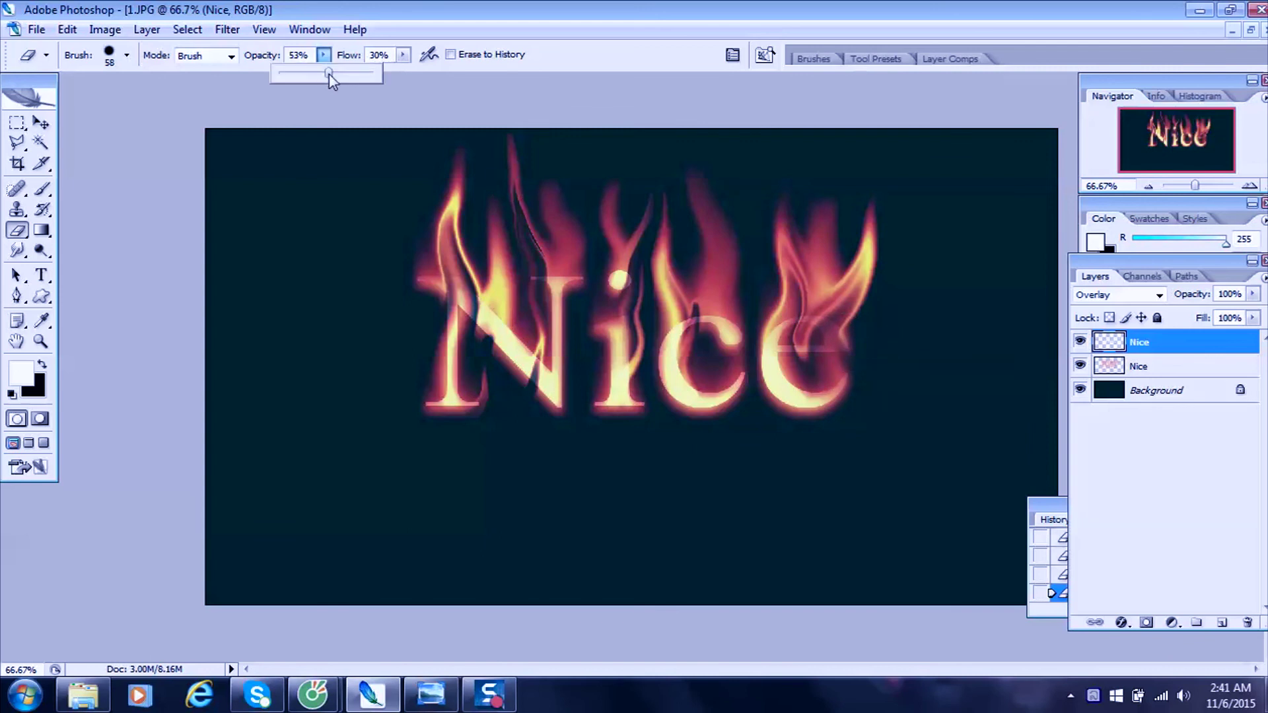
pyautogui.click(539, 256)
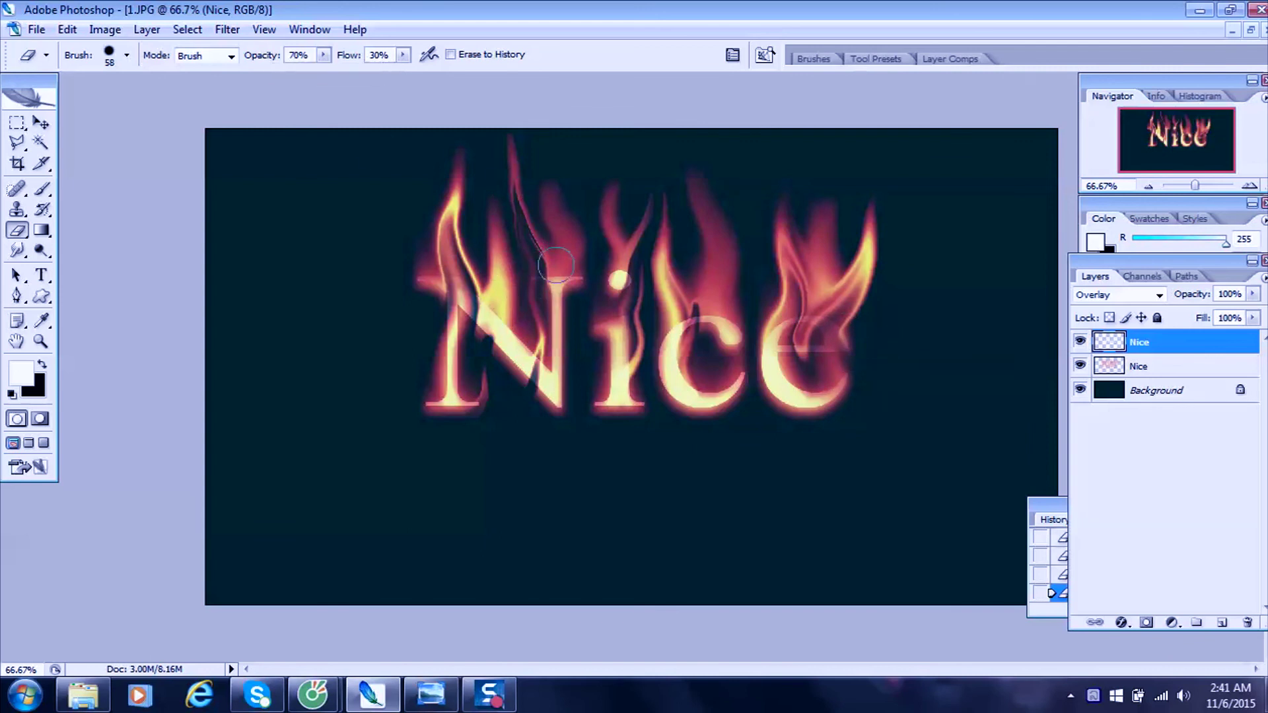
pyautogui.moveTo(594, 290); pyautogui.dragTo(607, 228)
pyautogui.moveTo(611, 358)
pyautogui.mouseDown()
pyautogui.moveTo(743, 316)
pyautogui.moveTo(777, 348)
pyautogui.mouseUp()
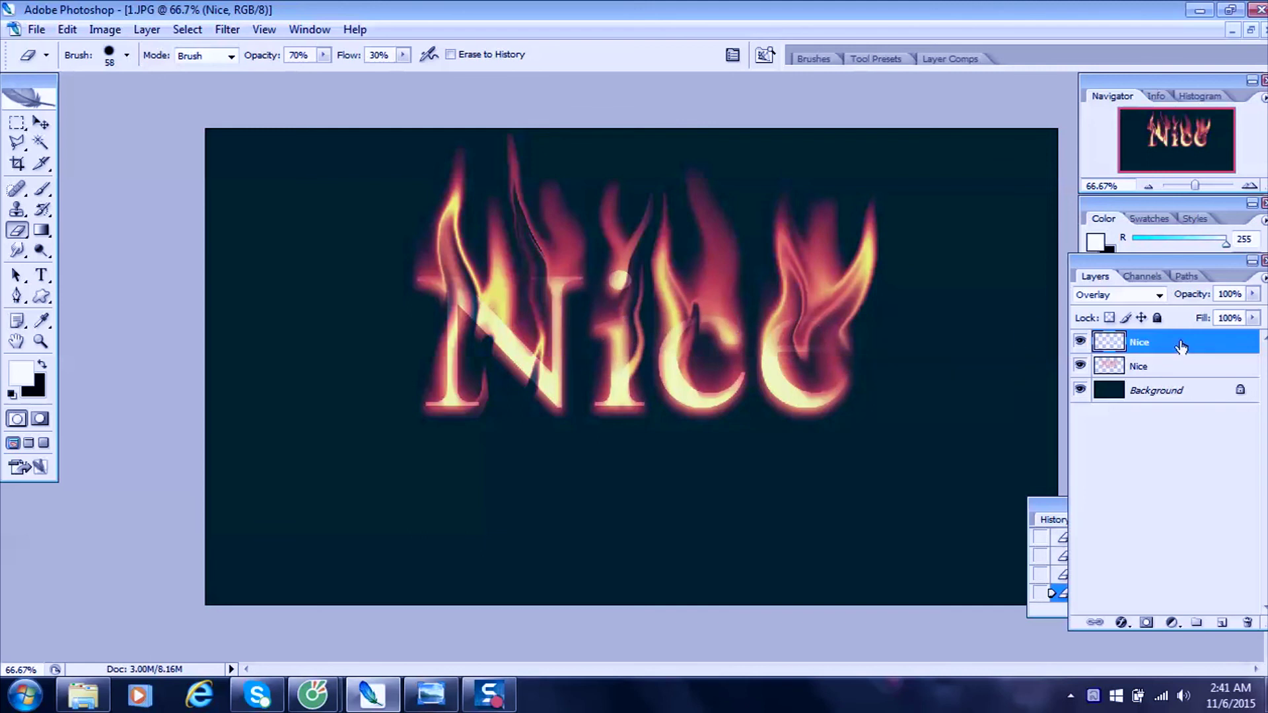
pyautogui.moveTo(1181, 346); pyautogui.dragTo(1222, 622)
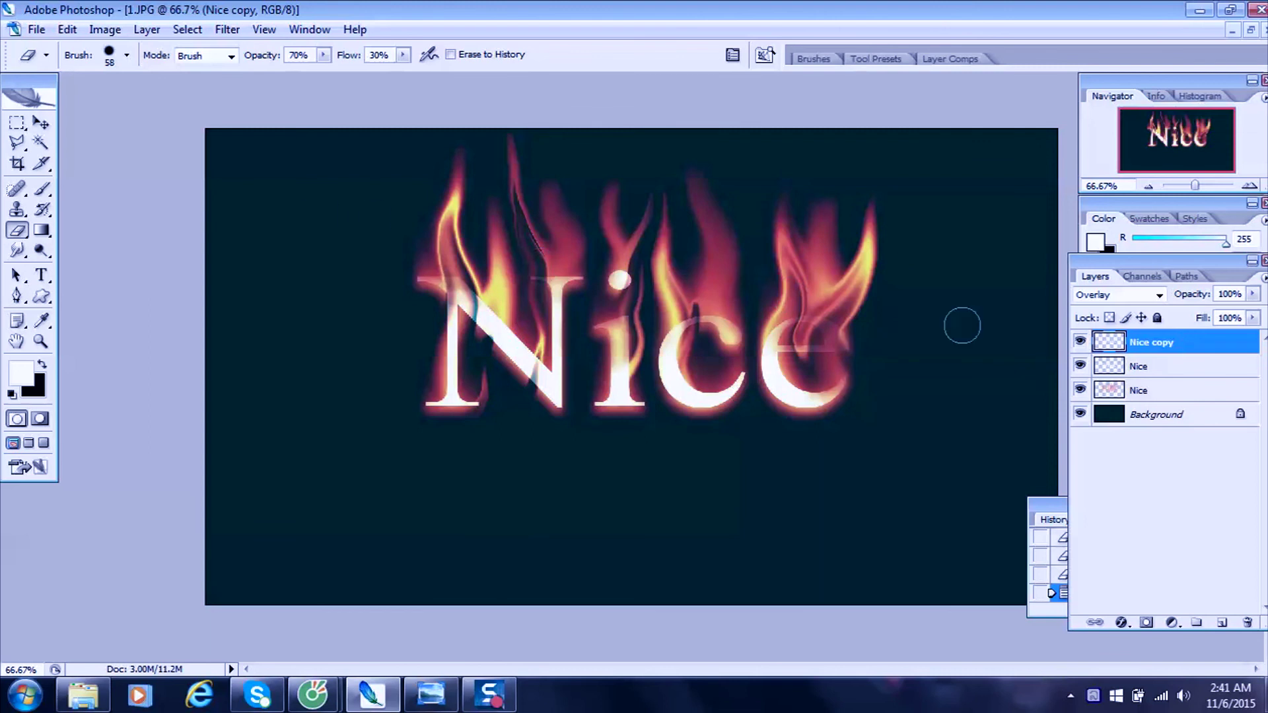
# Set Nice copy to Overlay and erase part of it over the flames.
pyautogui.click(1153, 295)
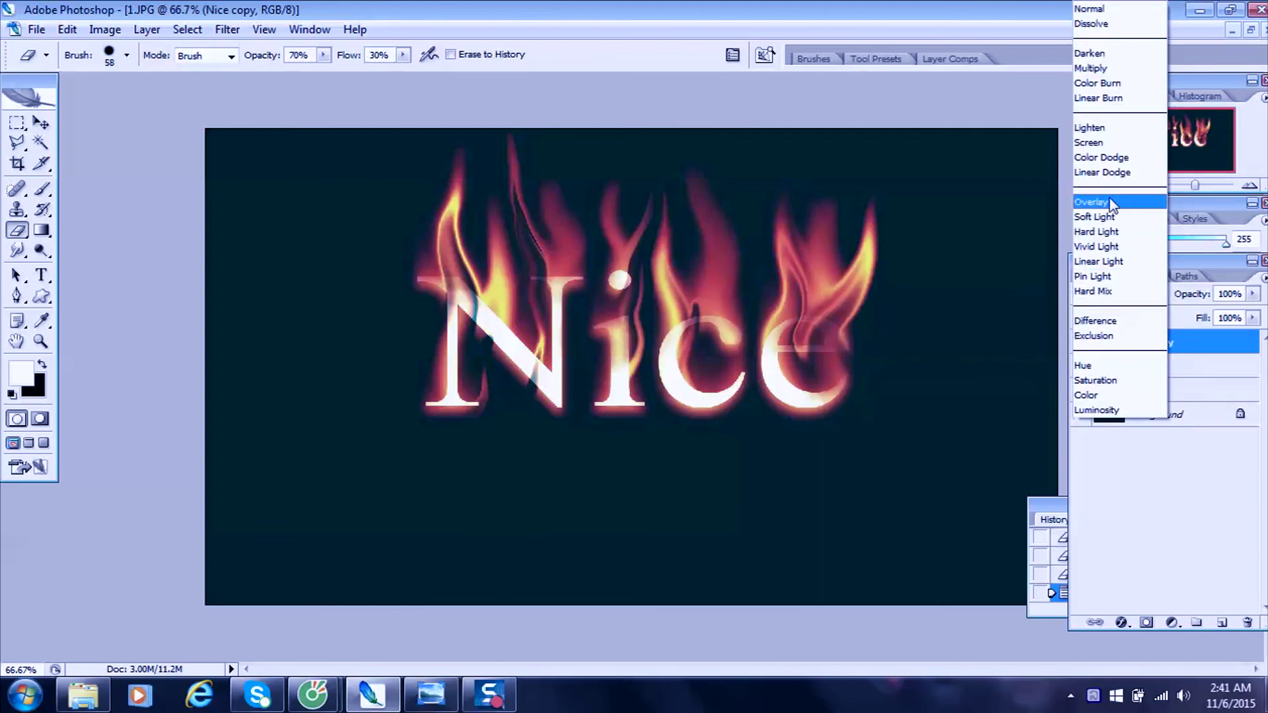
pyautogui.click(1115, 202)
pyautogui.moveTo(585, 276)
pyautogui.mouseDown()
pyautogui.moveTo(549, 266)
pyautogui.moveTo(529, 278)
pyautogui.mouseUp()
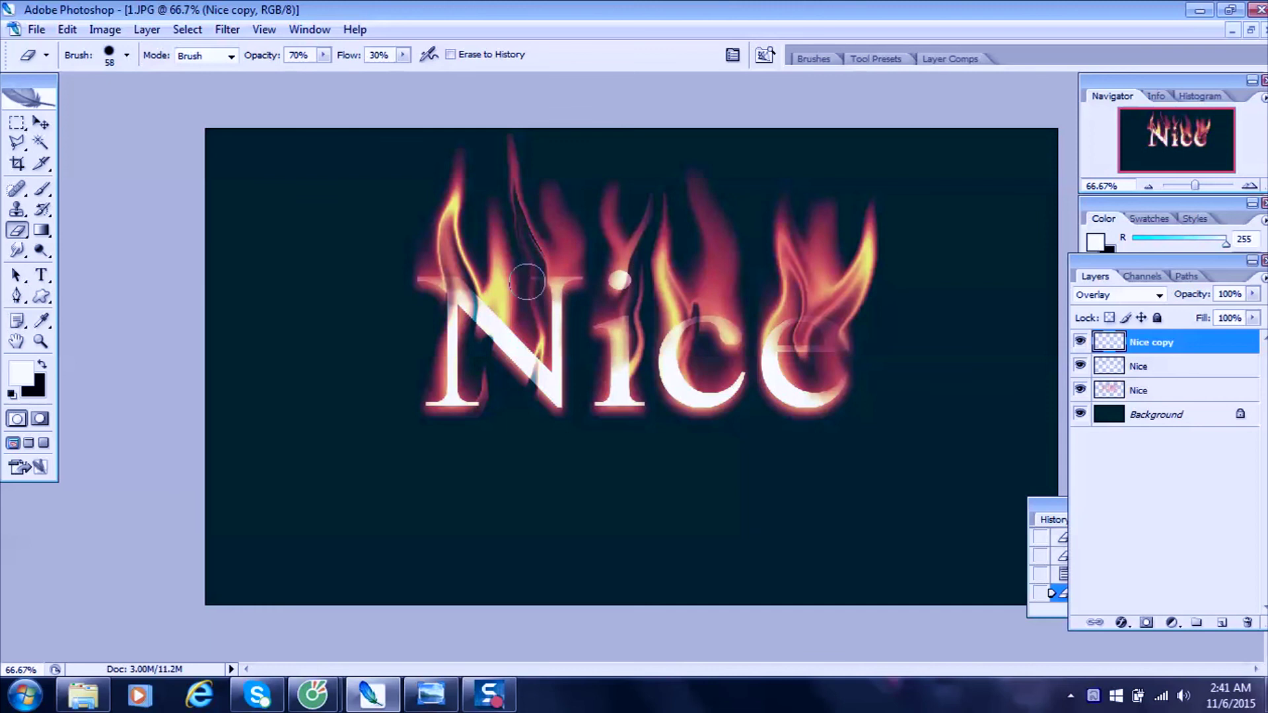
# In Hue/Saturation, lower the Nice copy's lightness and saturation and shift its hue.
pyautogui.click(104, 29)
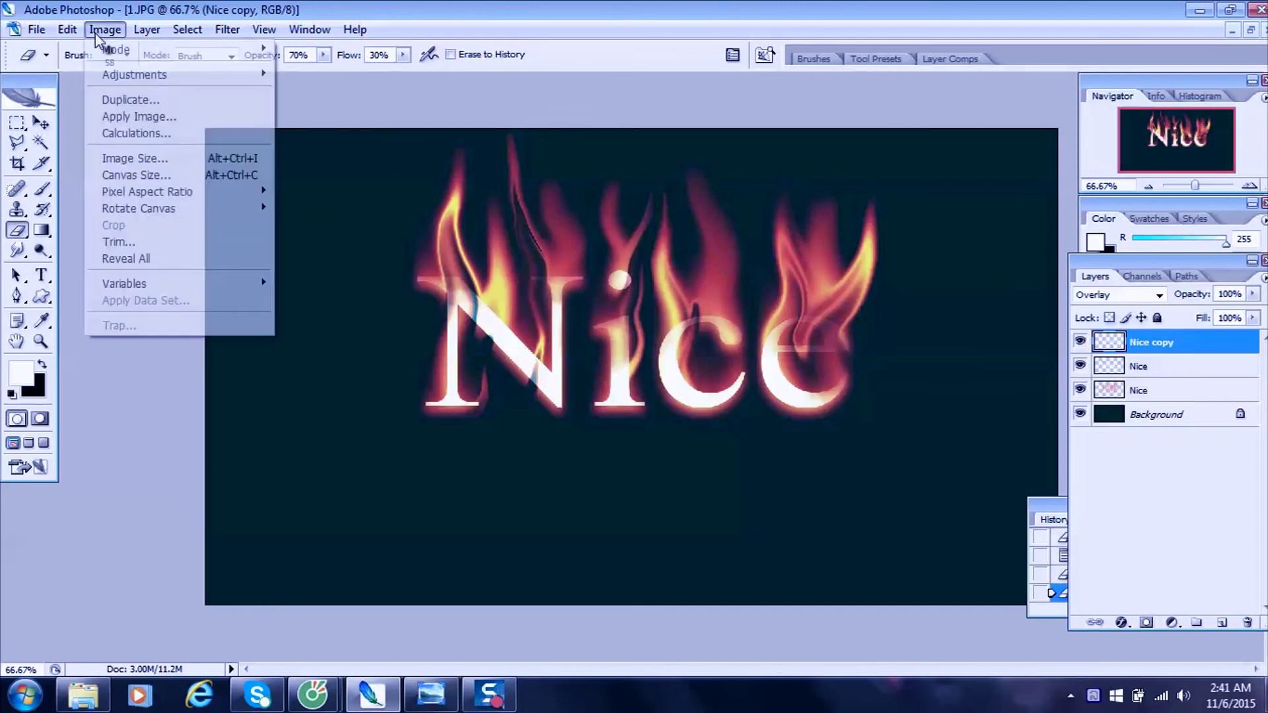
pyautogui.moveTo(134, 74)
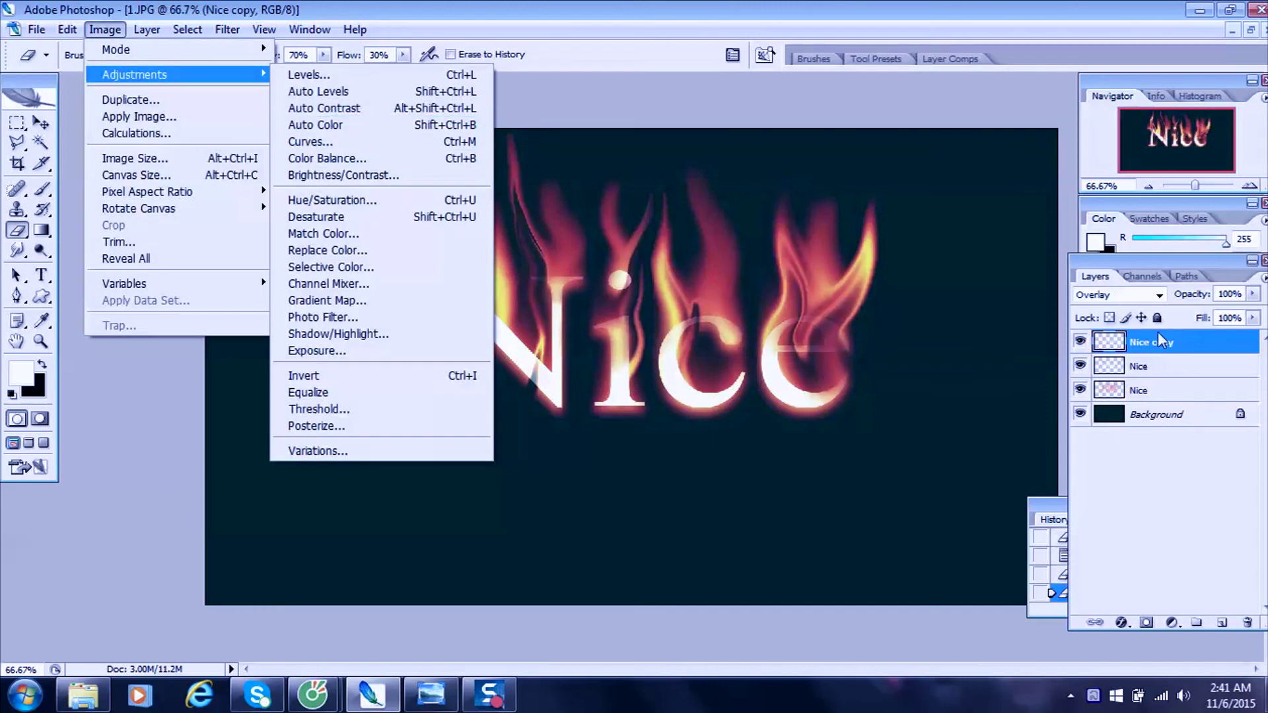
pyautogui.click(1179, 342)
pyautogui.click(104, 29)
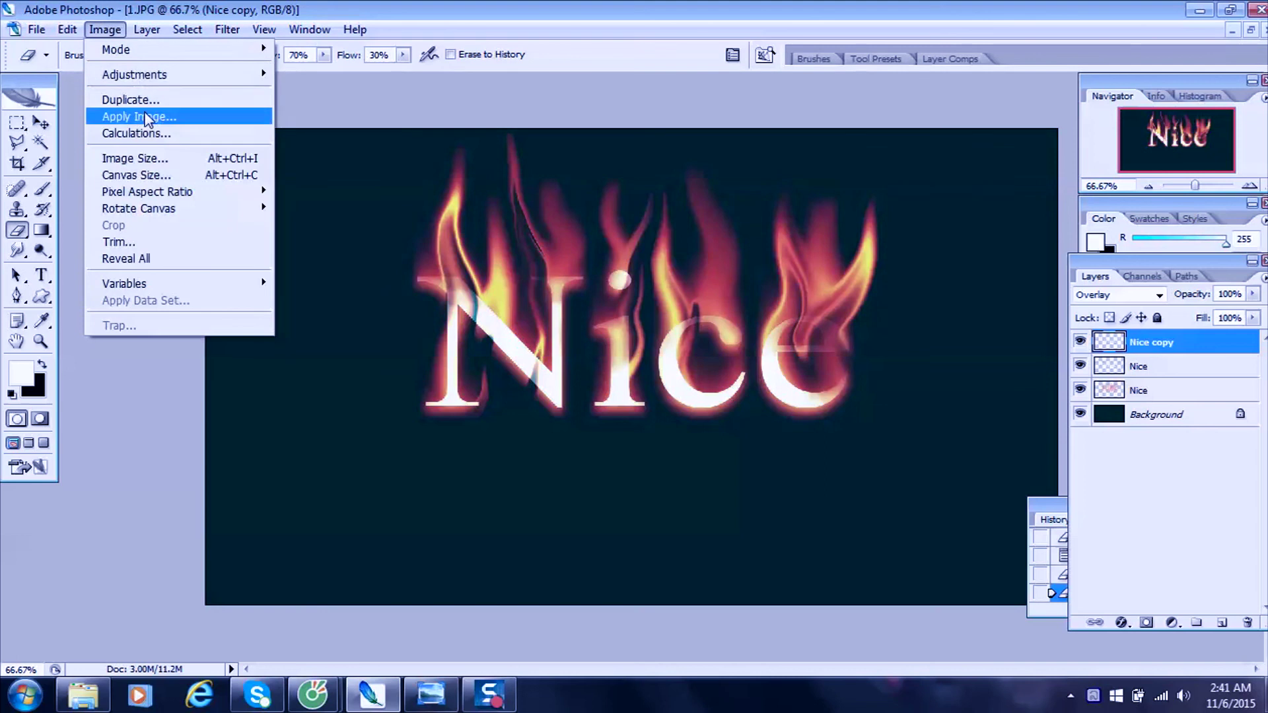
pyautogui.click(333, 200)
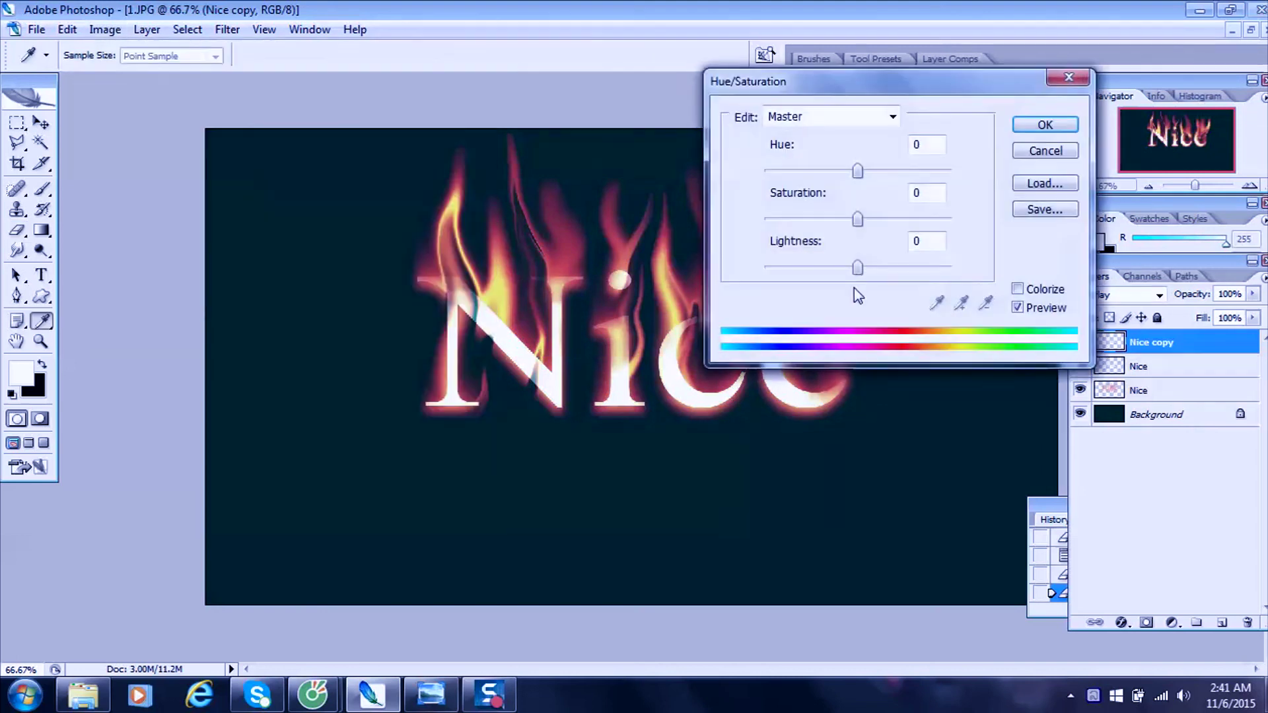
pyautogui.moveTo(857, 267); pyautogui.dragTo(837, 267)
pyautogui.moveTo(857, 219); pyautogui.dragTo(806, 218)
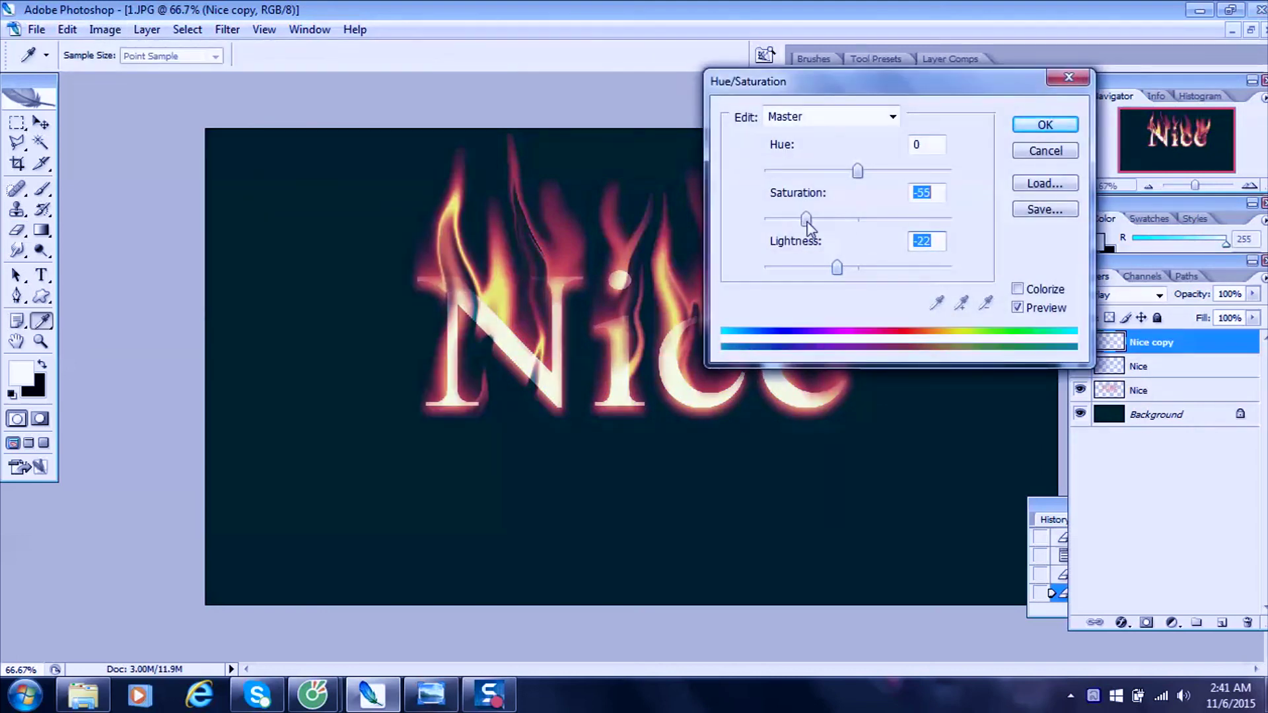
pyautogui.moveTo(857, 171)
pyautogui.mouseDown()
pyautogui.moveTo(790, 173)
pyautogui.moveTo(840, 171)
pyautogui.mouseUp()
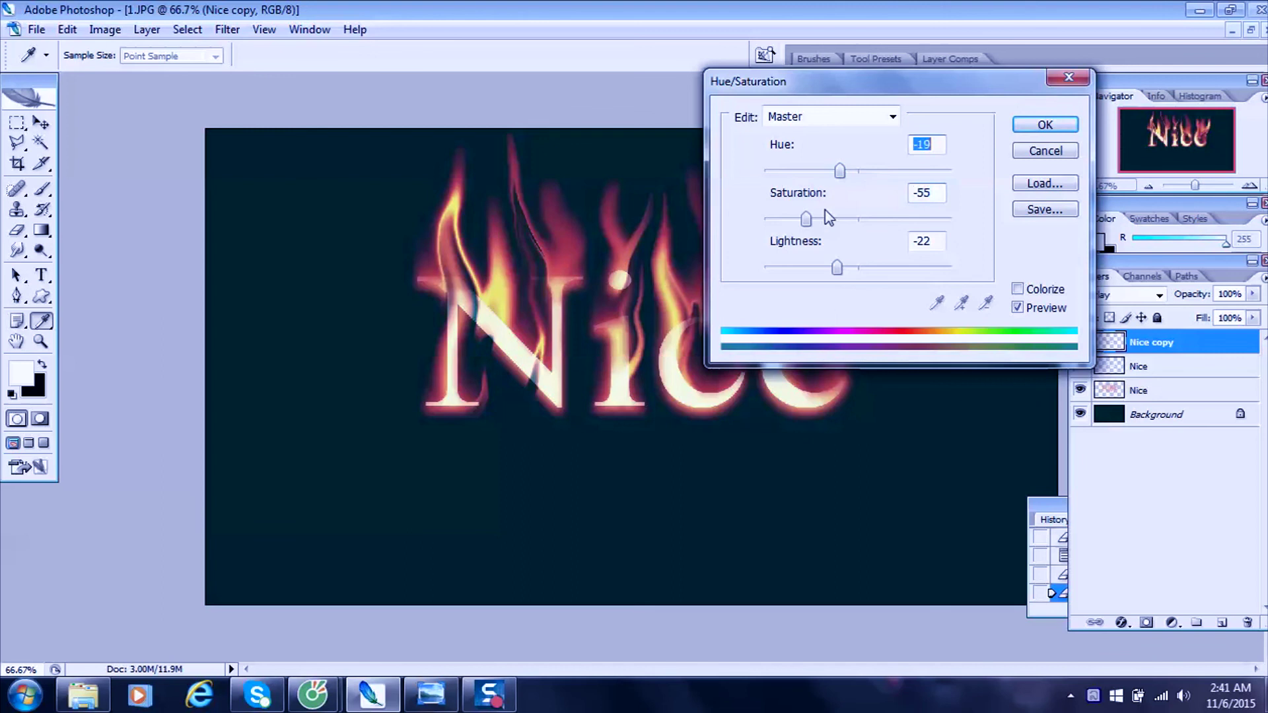
pyautogui.moveTo(806, 218); pyautogui.dragTo(883, 218)
# Try Colorize at saturation 100, close the dialog, and drag Nice copy to the trash.
pyautogui.click(1018, 290)
pyautogui.moveTo(765, 170); pyautogui.dragTo(879, 171)
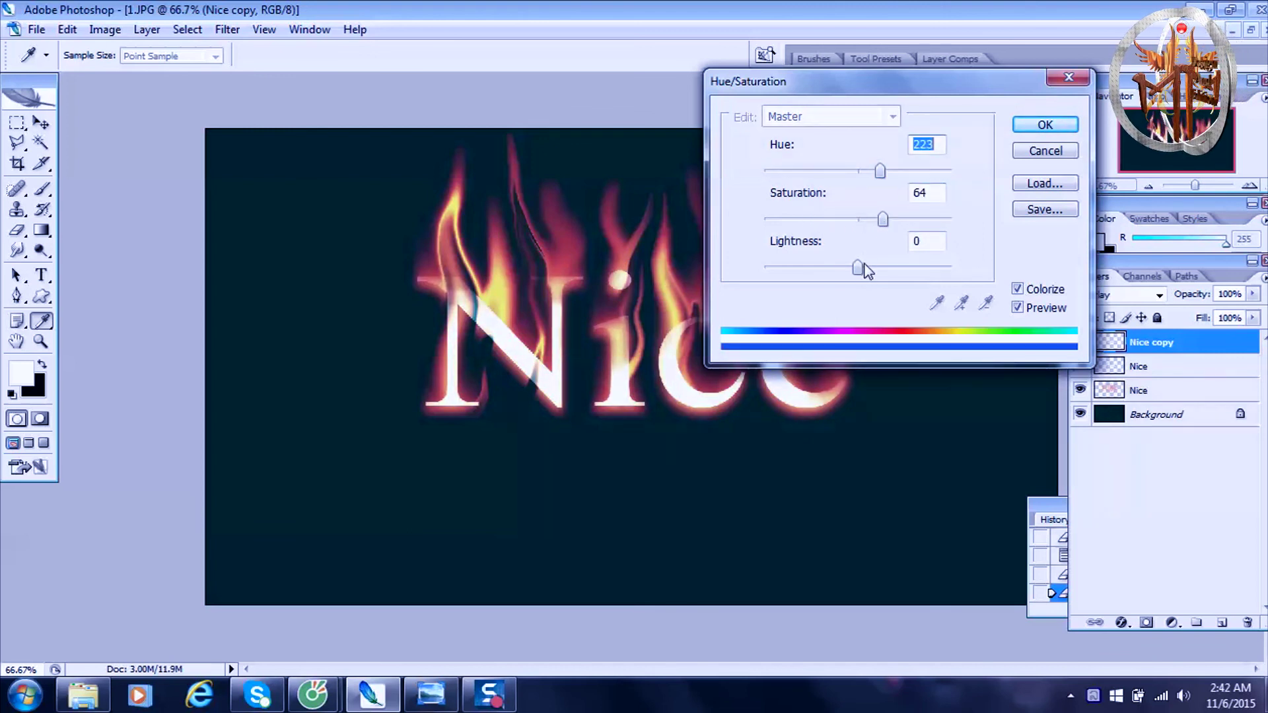
pyautogui.moveTo(858, 267); pyautogui.dragTo(897, 268)
pyautogui.moveTo(883, 220); pyautogui.dragTo(985, 217)
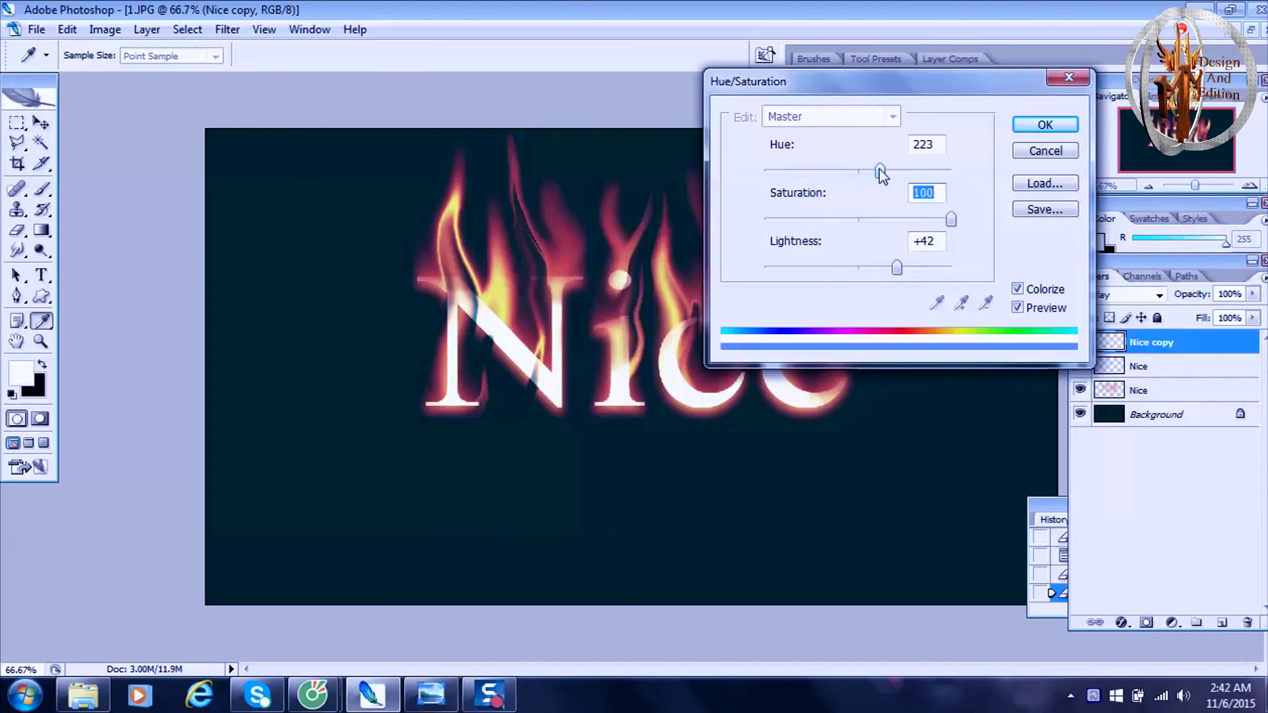
pyautogui.moveTo(880, 171)
pyautogui.mouseDown()
pyautogui.moveTo(811, 173)
pyautogui.moveTo(897, 173)
pyautogui.moveTo(866, 180)
pyautogui.mouseUp()
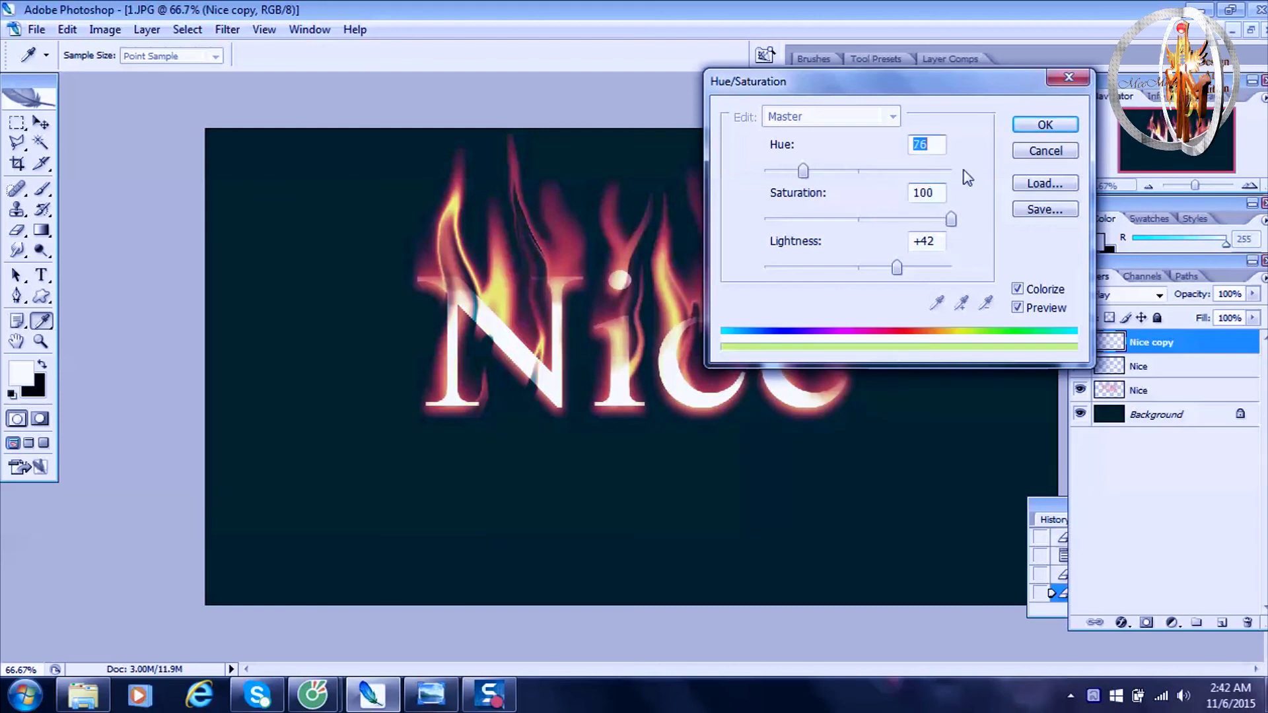
pyautogui.click(1045, 125)
pyautogui.press('e')
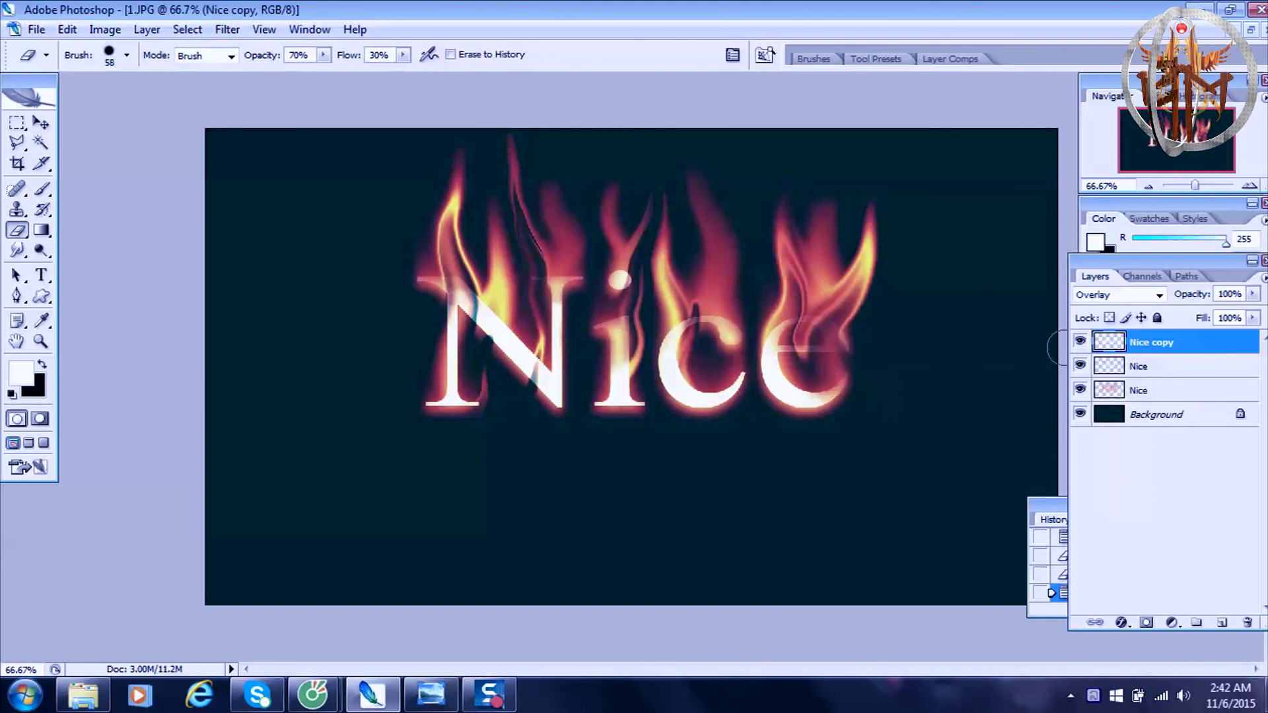
pyautogui.moveTo(1231, 354); pyautogui.dragTo(1247, 622)
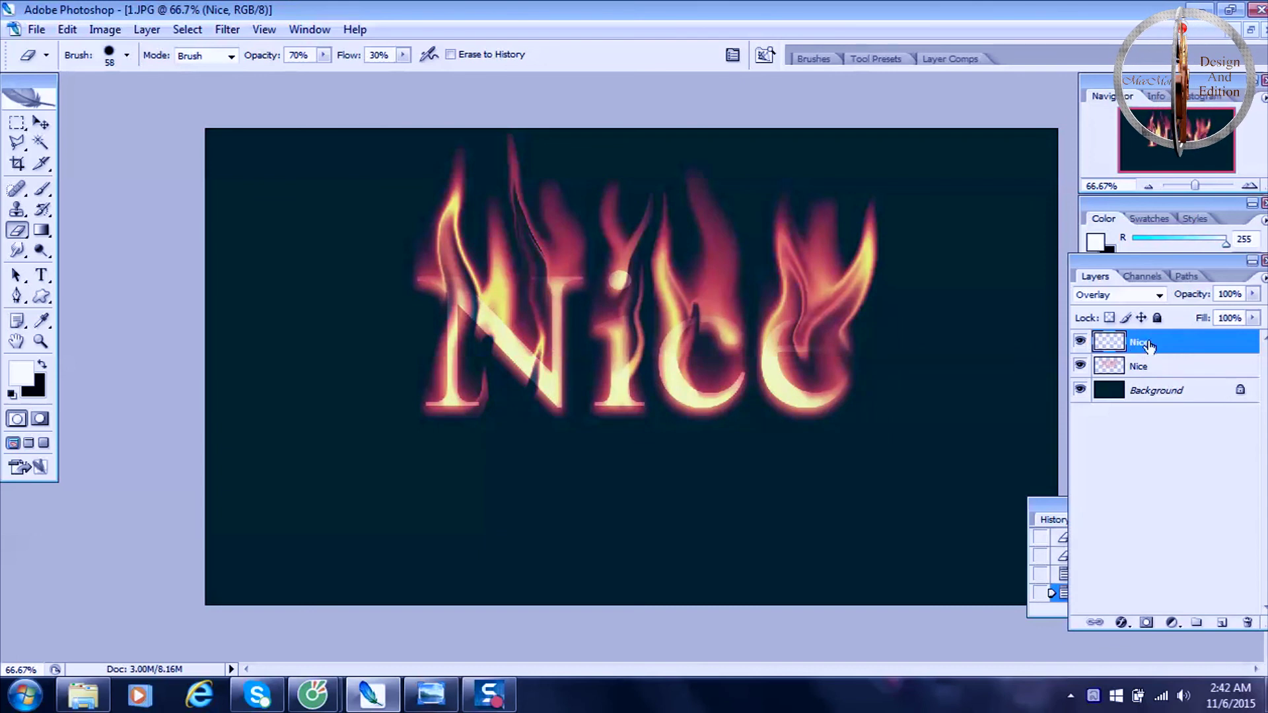
# Add a new text layer reading 'Nice' on the canvas.
pyautogui.click(41, 275)
pyautogui.click(484, 451)
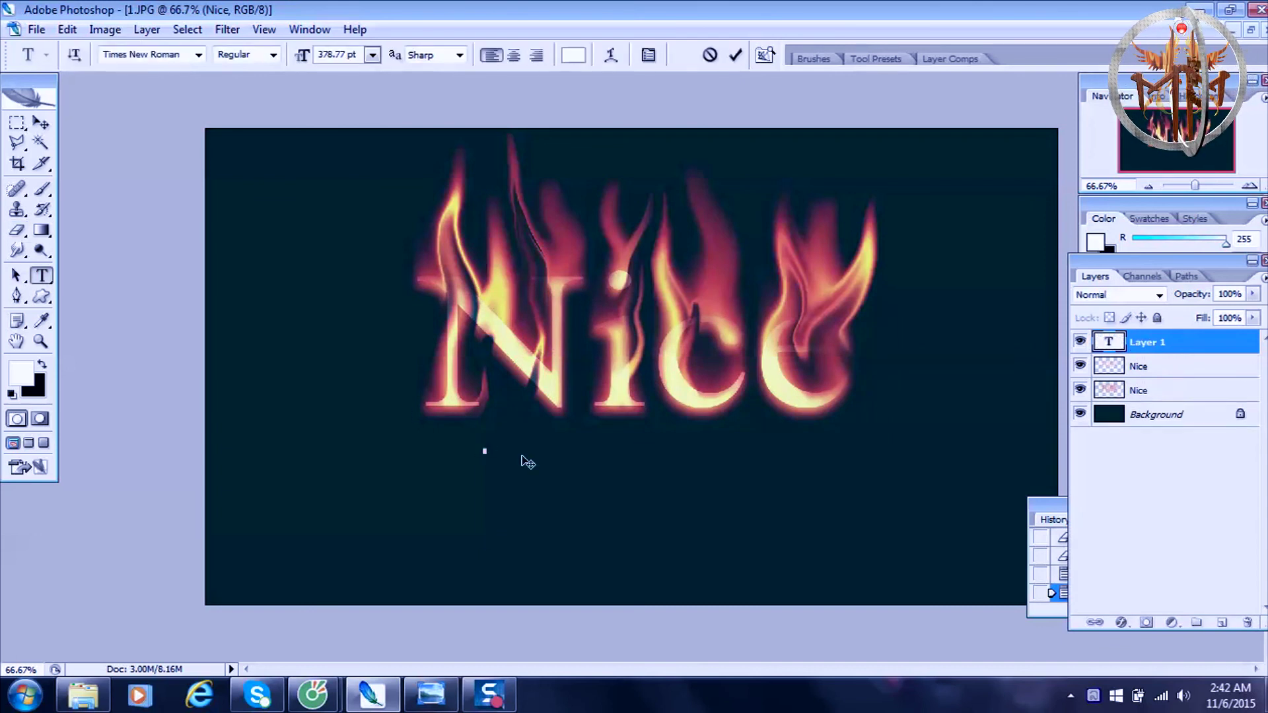
pyautogui.write('Ni')
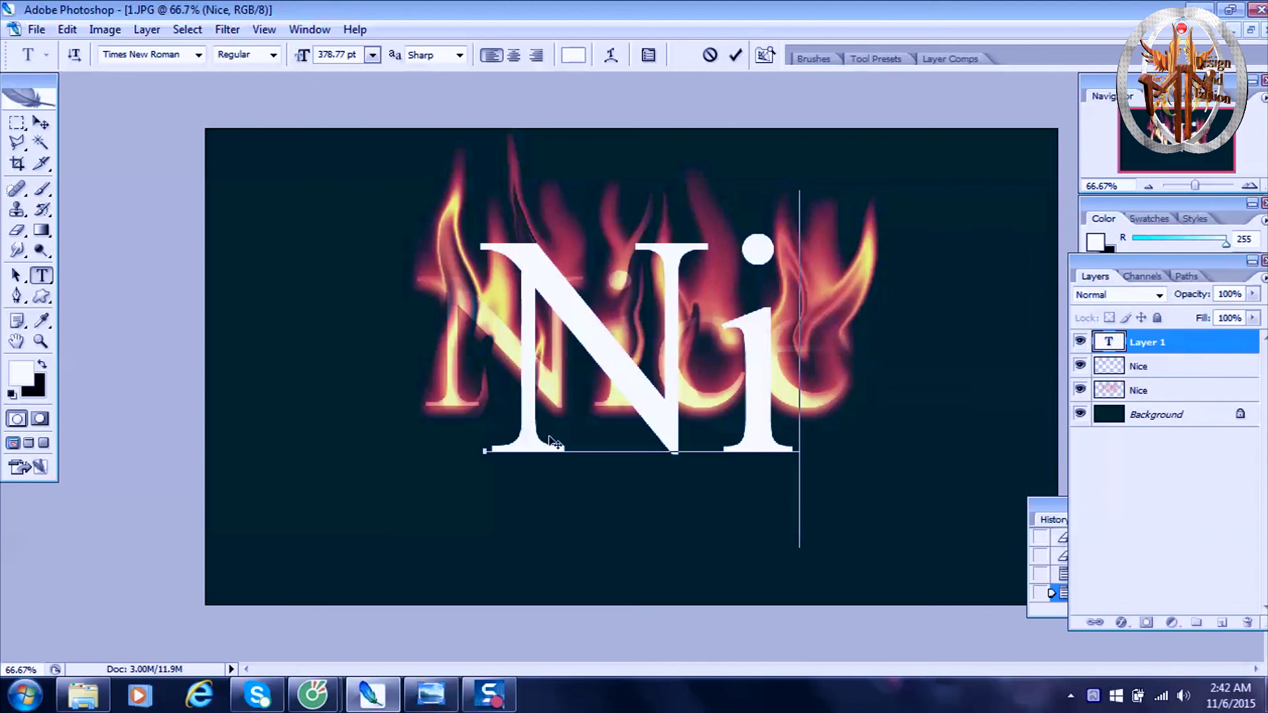
pyautogui.write('ce')
pyautogui.click(41, 123)
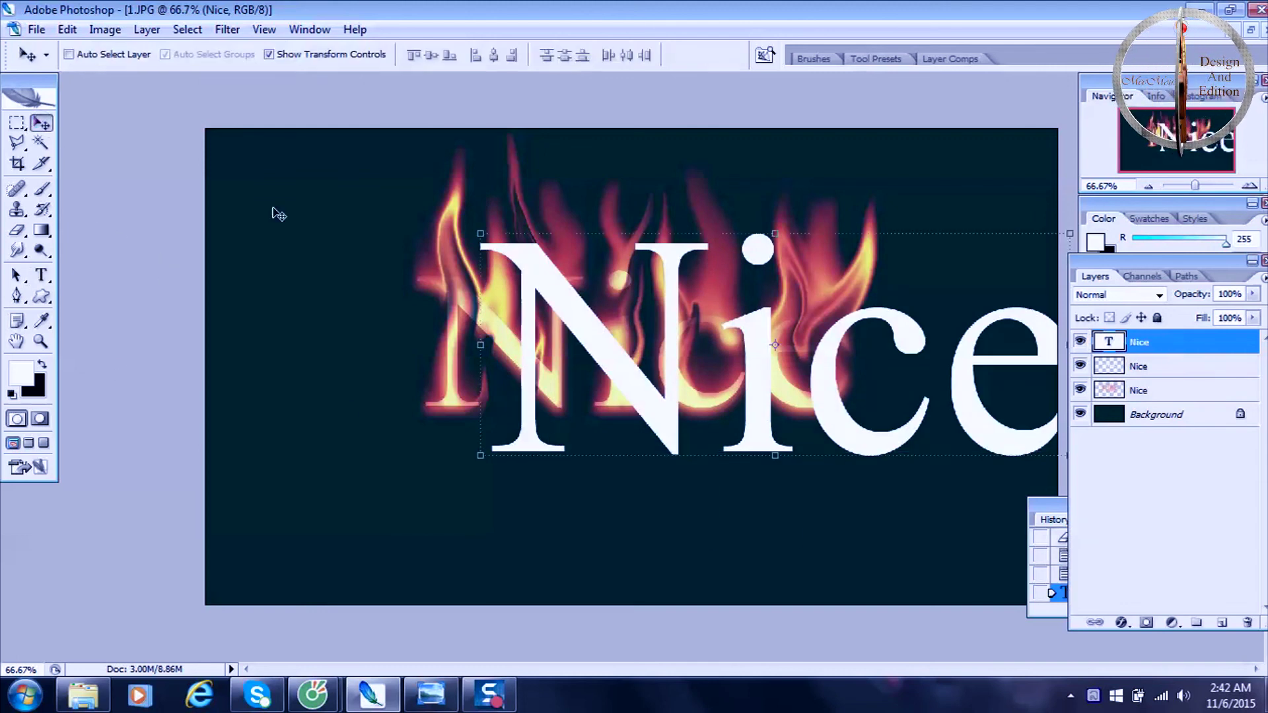
# Free Transform the Nice text to shrink, widen and place it over the flaming letters.
pyautogui.moveTo(470, 226)
pyautogui.mouseDown()
pyautogui.moveTo(352, 215)
pyautogui.moveTo(549, 327)
pyautogui.mouseUp()
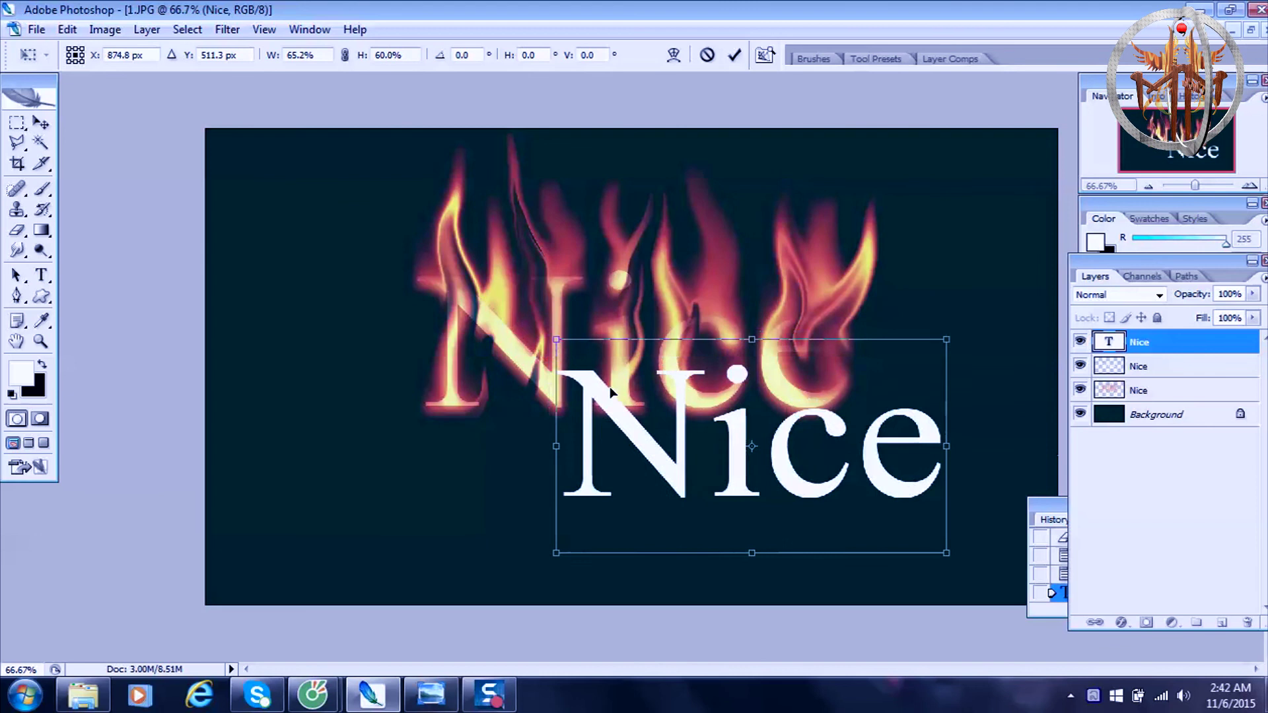
pyautogui.moveTo(598, 388); pyautogui.dragTo(470, 294)
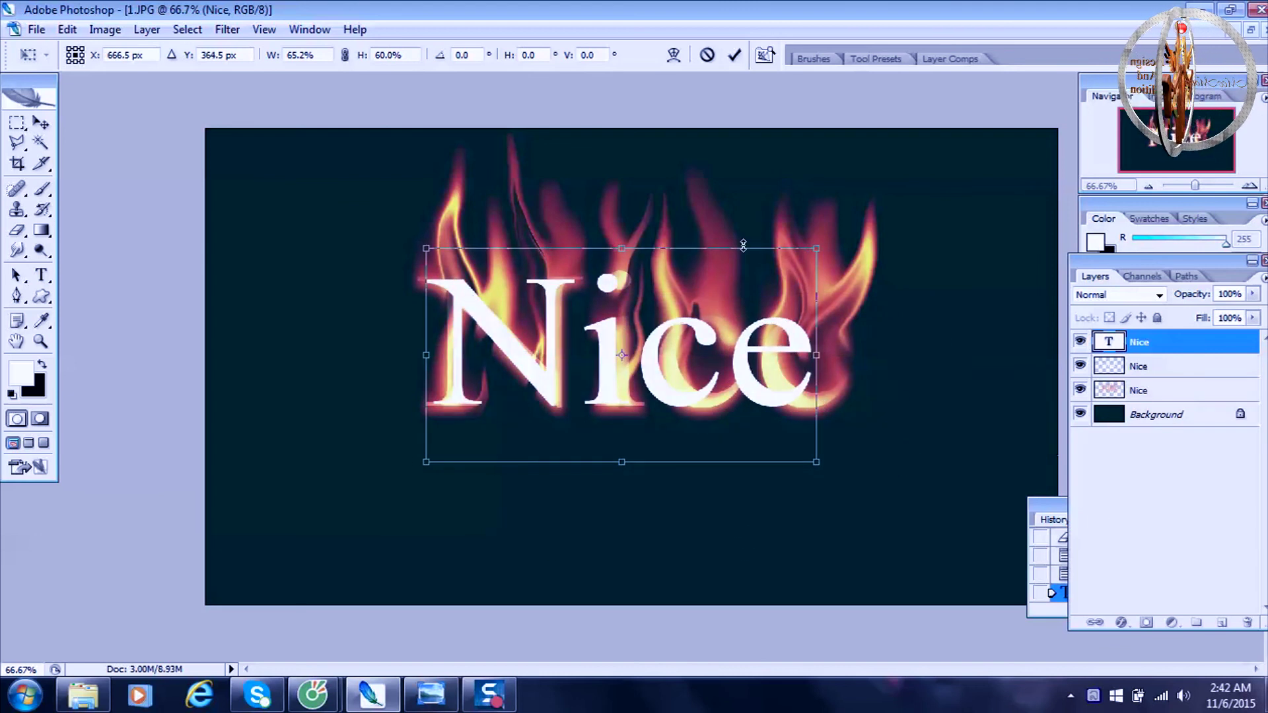
pyautogui.moveTo(817, 249); pyautogui.dragTo(848, 255)
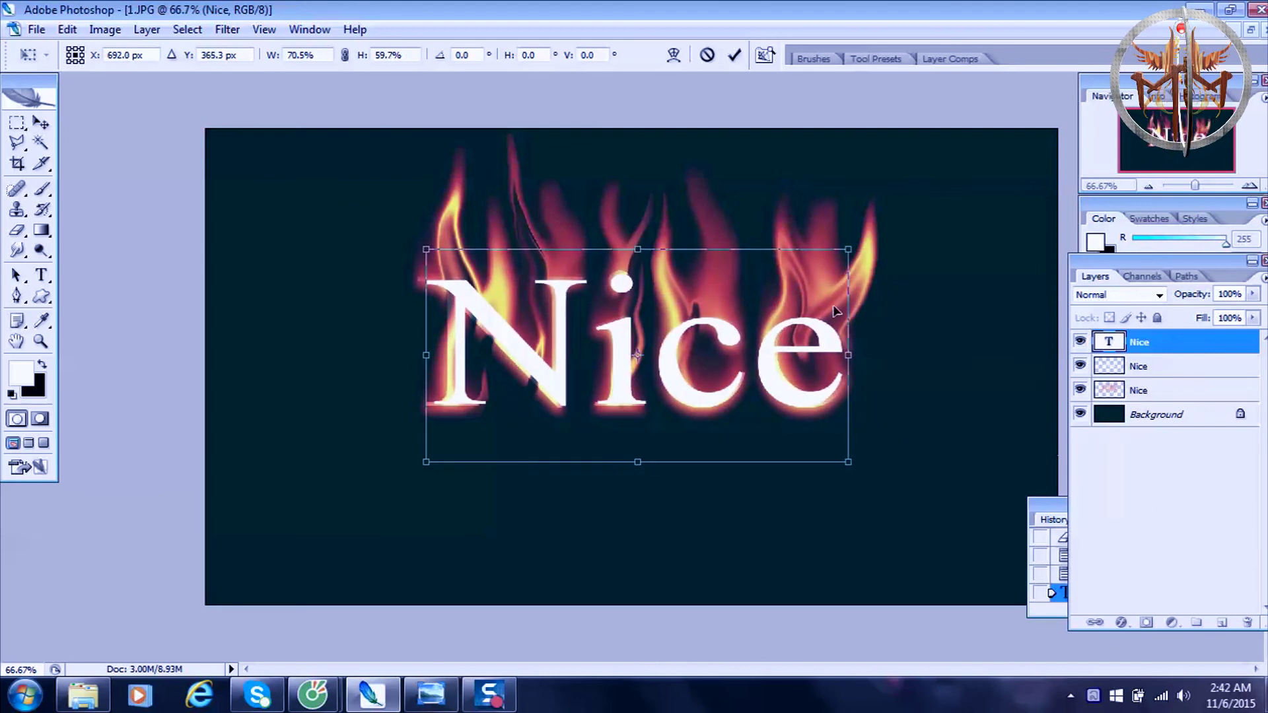
pyautogui.press('Return')
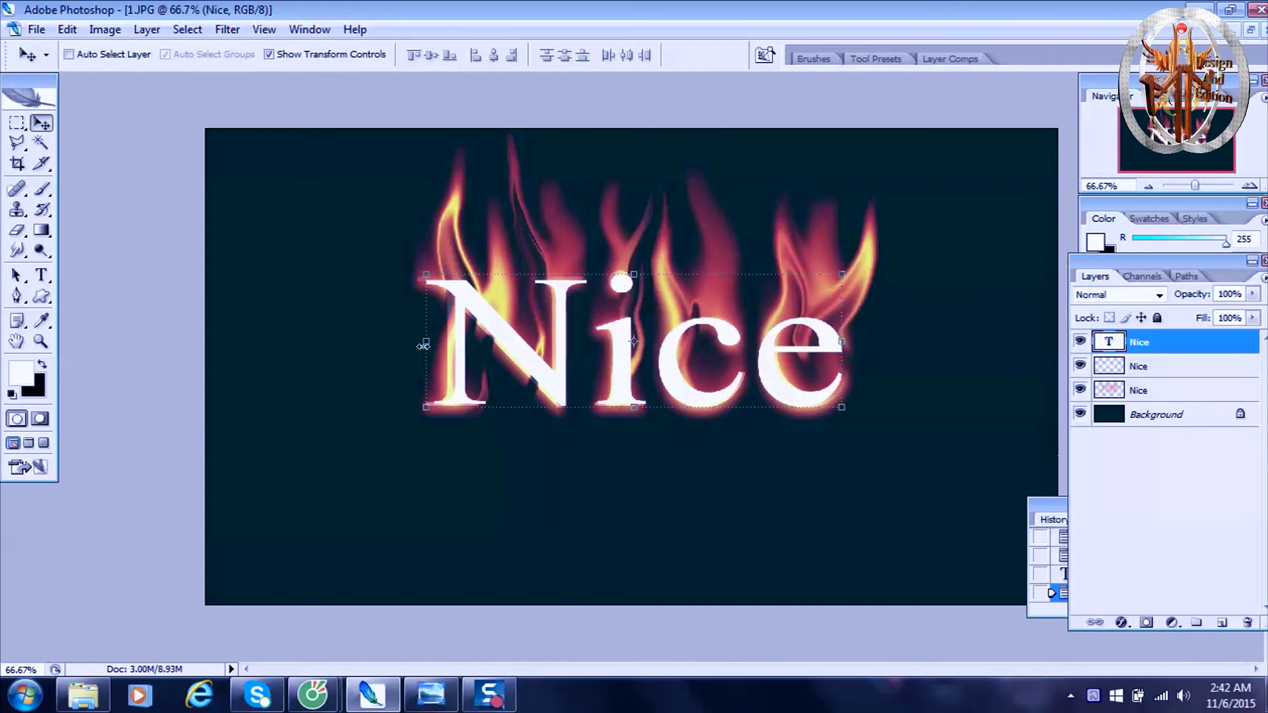
pyautogui.moveTo(422, 346); pyautogui.dragTo(415, 345)
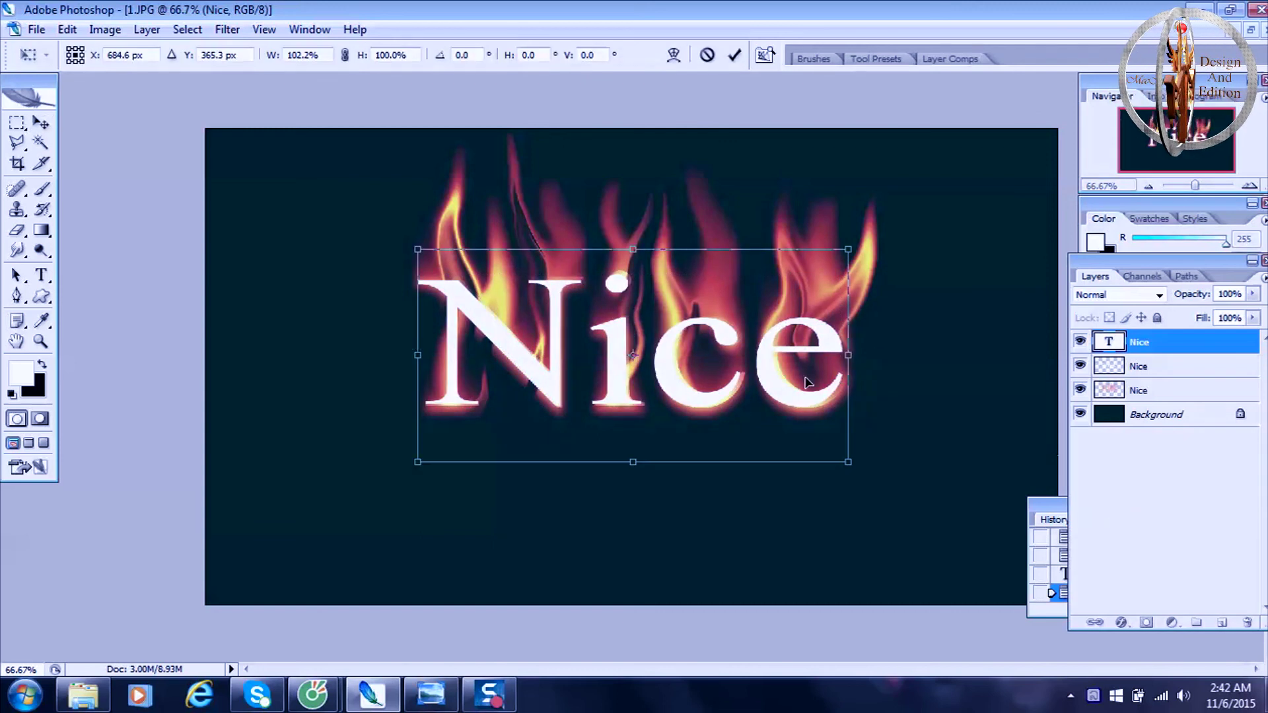
pyautogui.press('Return')
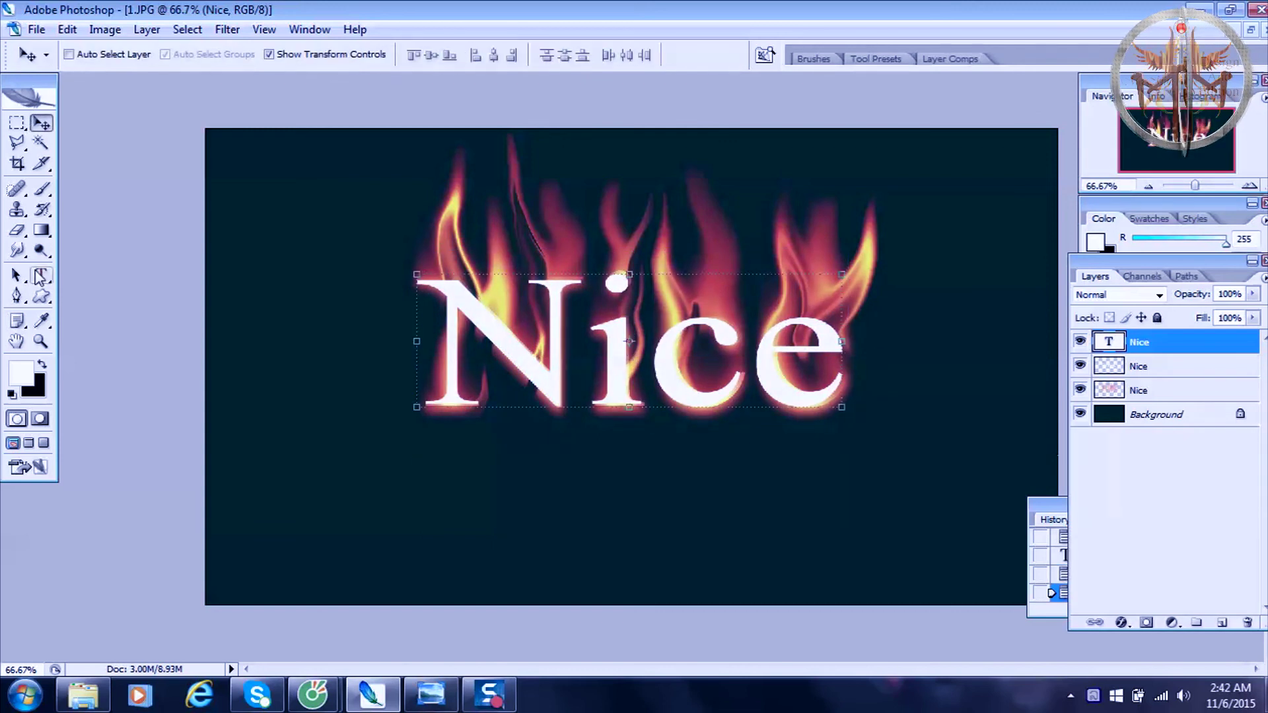
pyautogui.click(41, 275)
# Recolour the new Nice text black and set its layer to Overlay.
pyautogui.click(450, 341)
pyautogui.hotkey('ctrl', 'a')
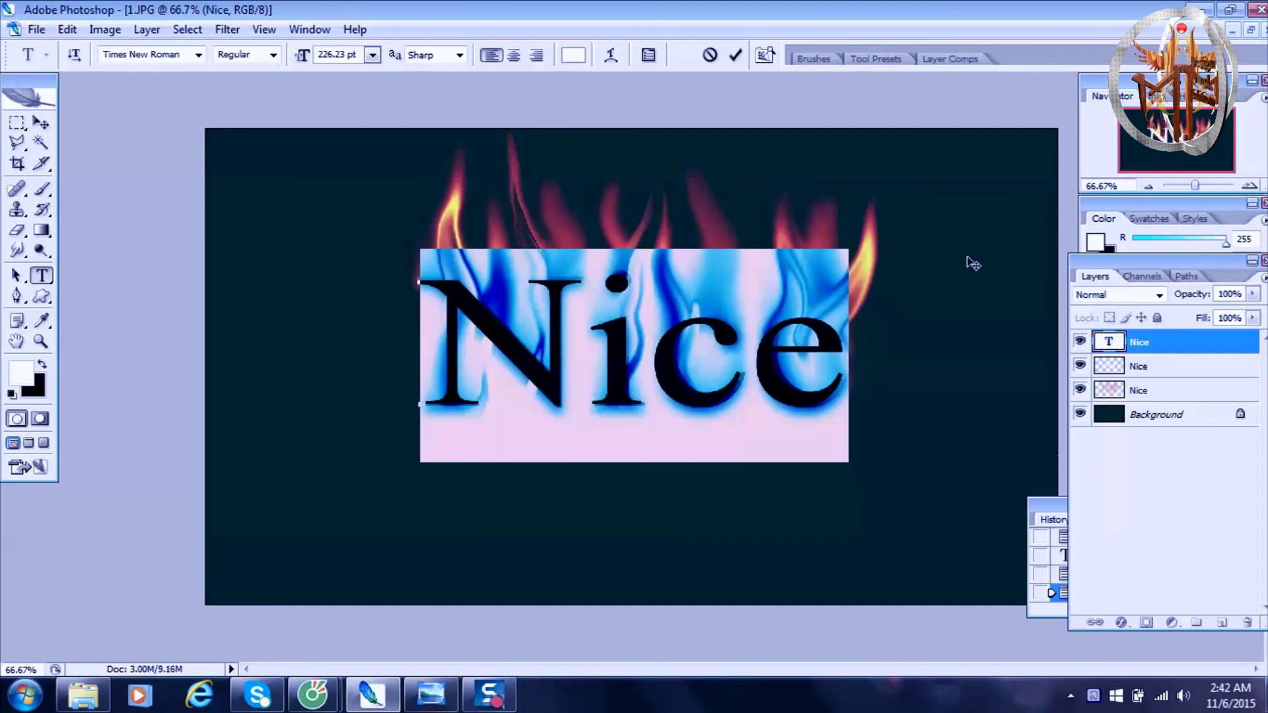
pyautogui.click(574, 54)
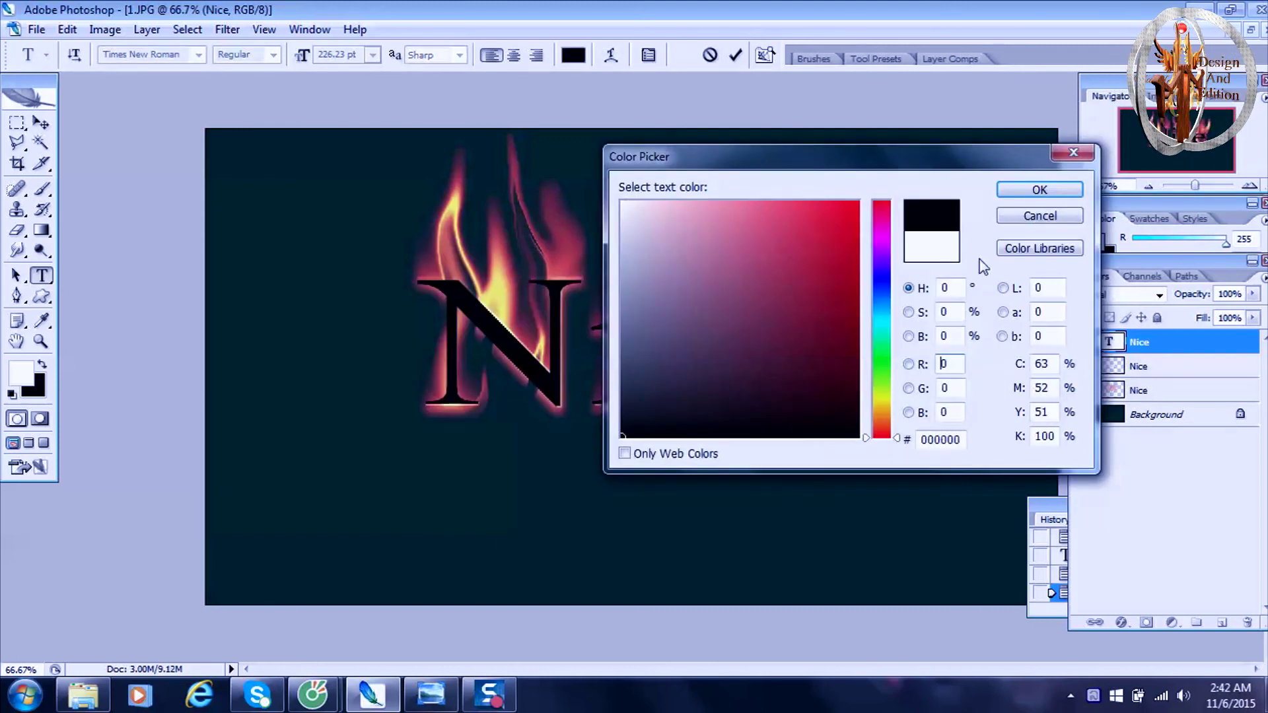
pyautogui.click(1072, 192)
pyautogui.hotkey('ctrl', 'Return')
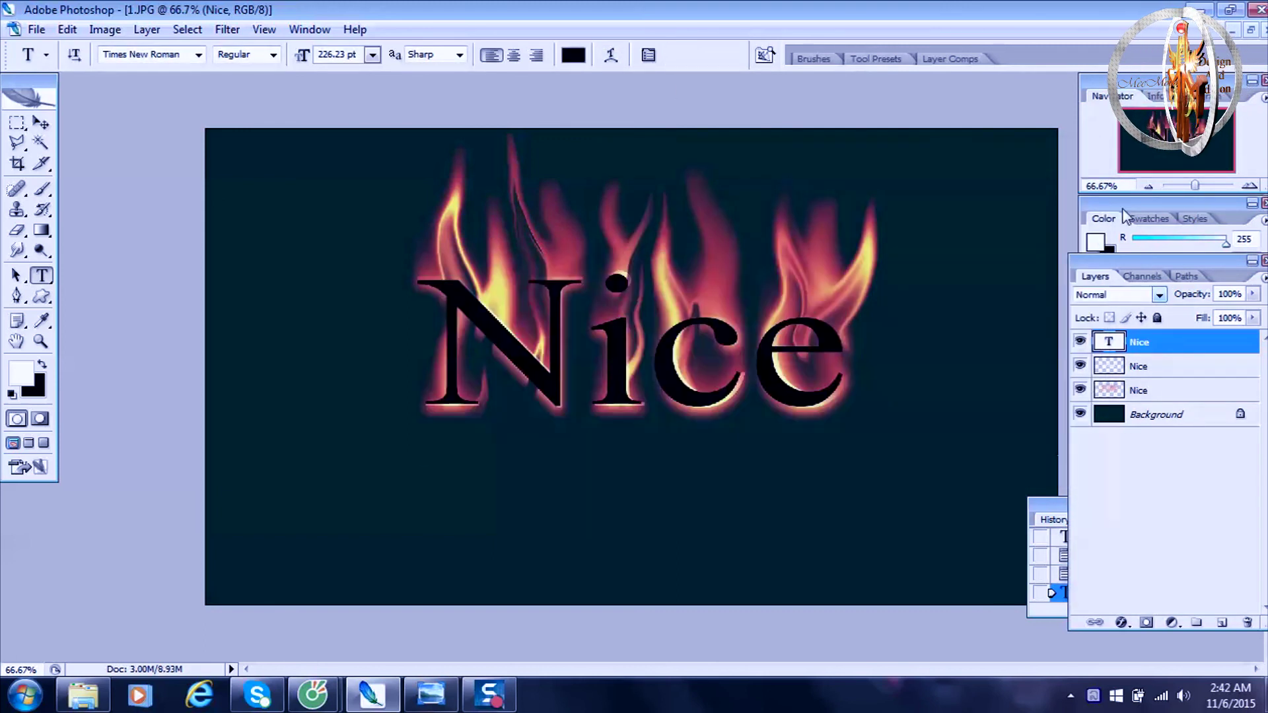
pyautogui.click(1144, 295)
pyautogui.click(1096, 205)
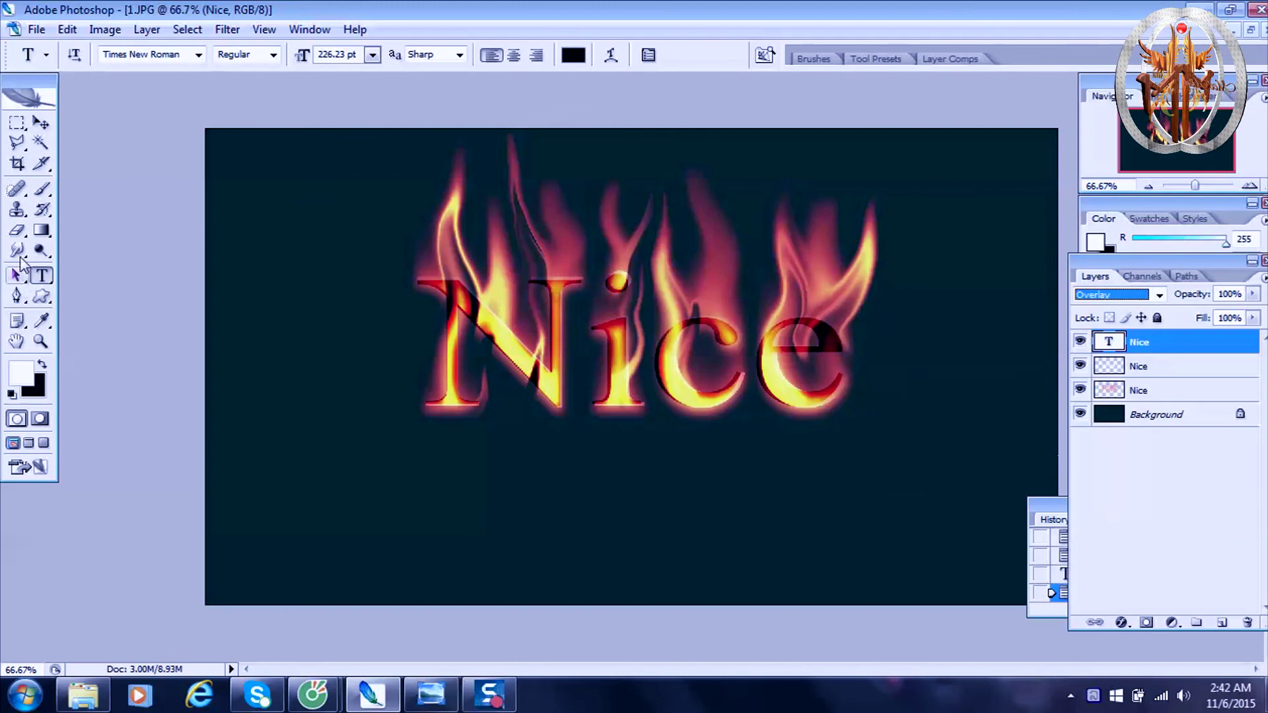
# Rasterize the text layer and erase the tops of the N, i, c and e.
pyautogui.click(17, 230)
pyautogui.click(423, 280)
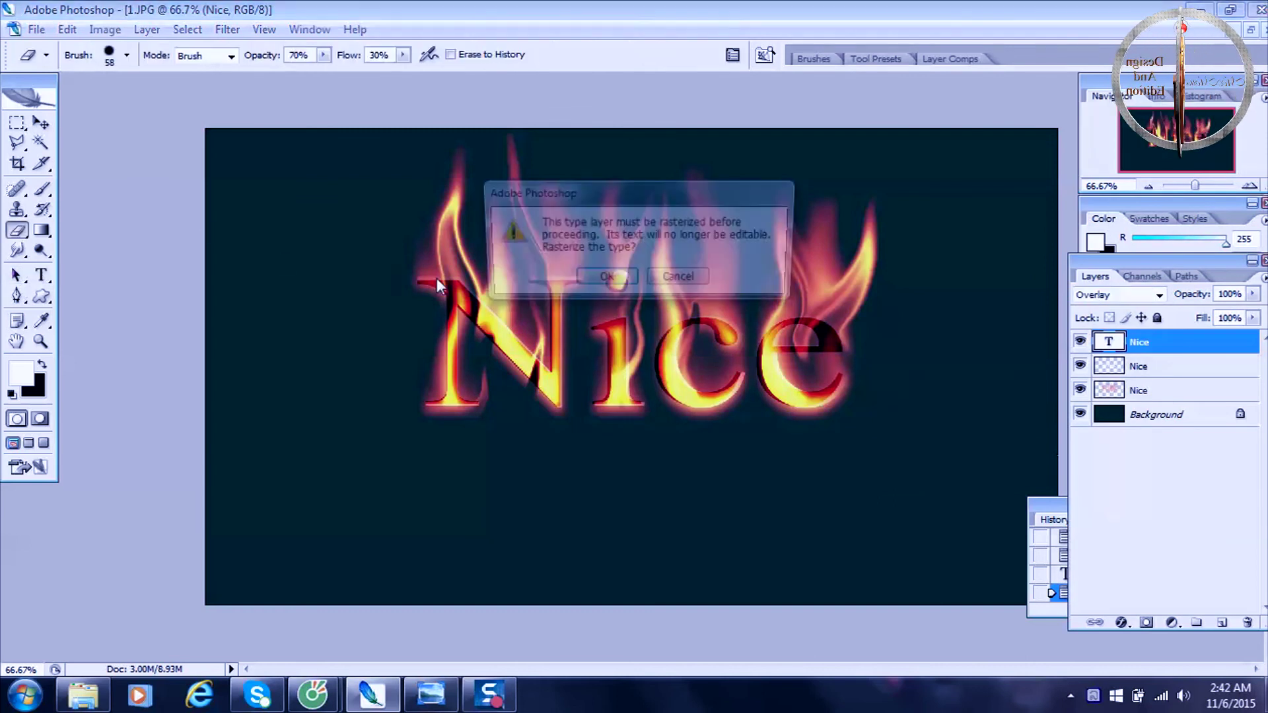
pyautogui.click(586, 280)
pyautogui.moveTo(382, 271); pyautogui.dragTo(573, 278)
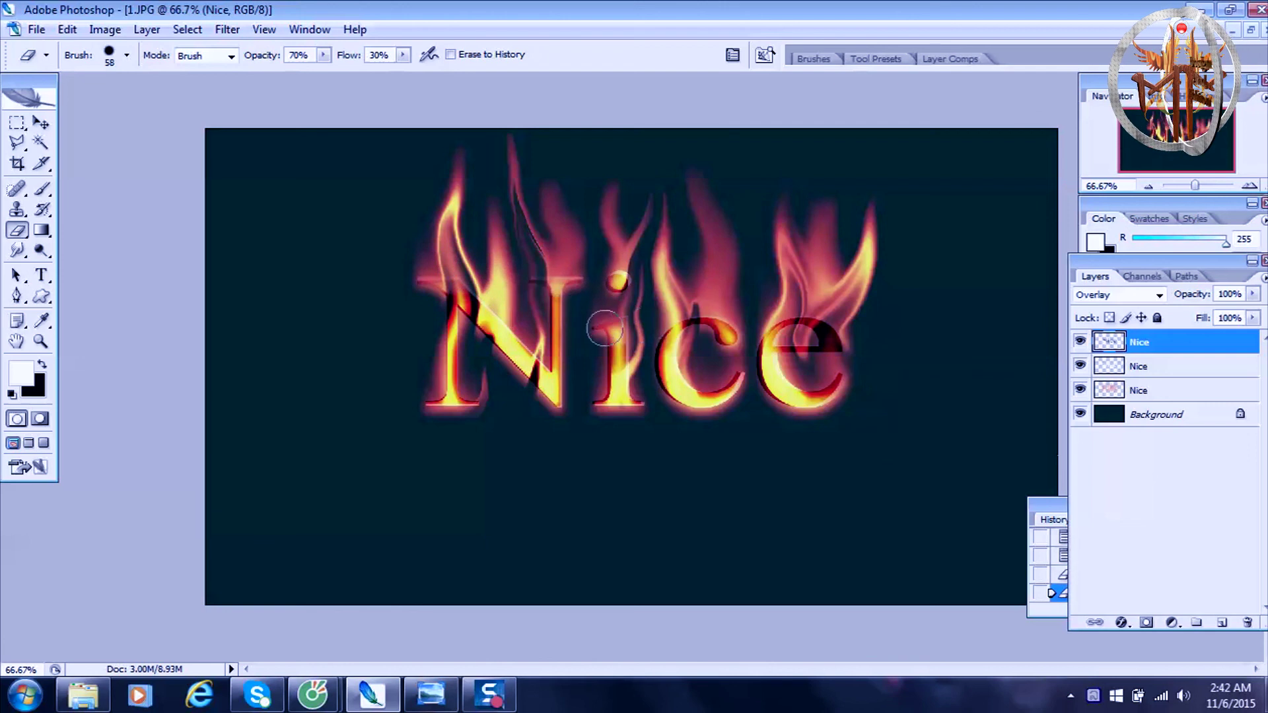
pyautogui.moveTo(604, 328); pyautogui.dragTo(920, 351)
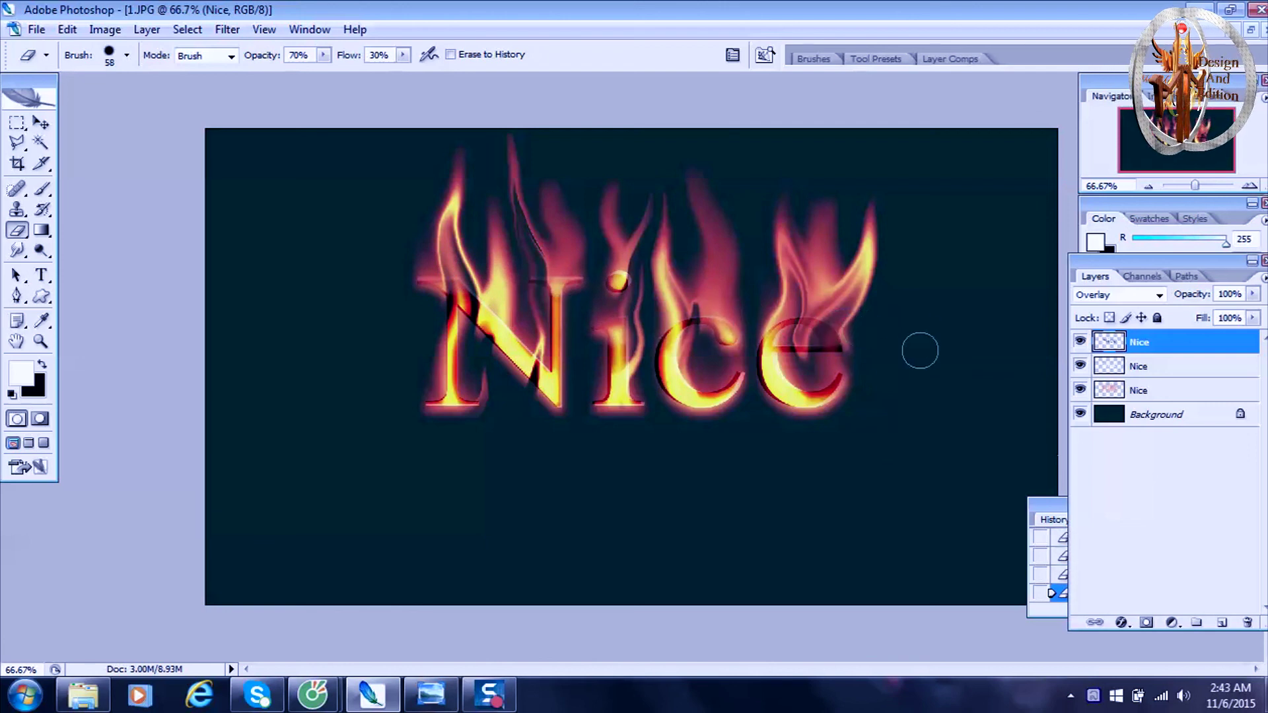